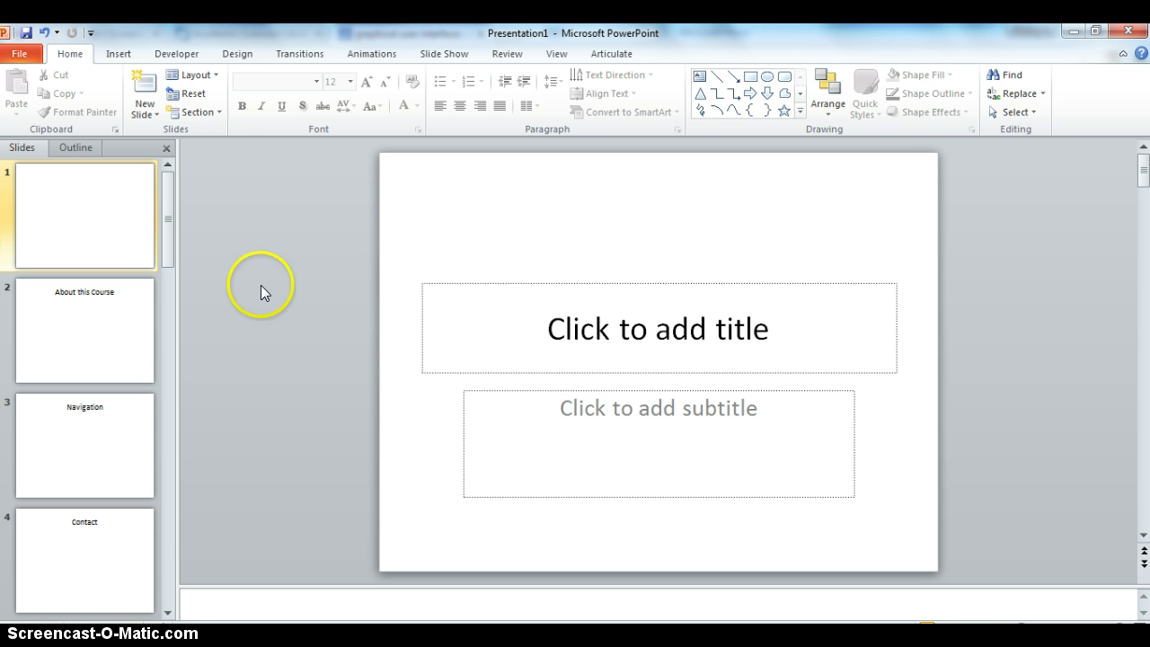
# Step: Draw a horizontal straight line across the full width of slide 1, above the title placeholder
pyautogui.click(120, 54)
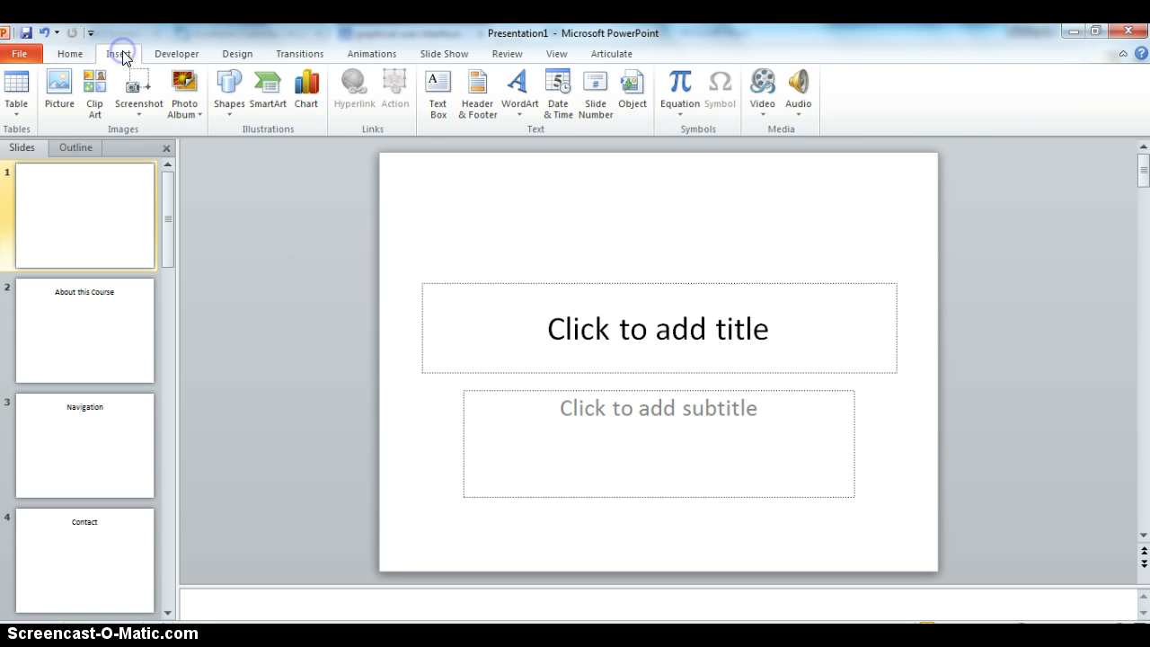
pyautogui.click(222, 114)
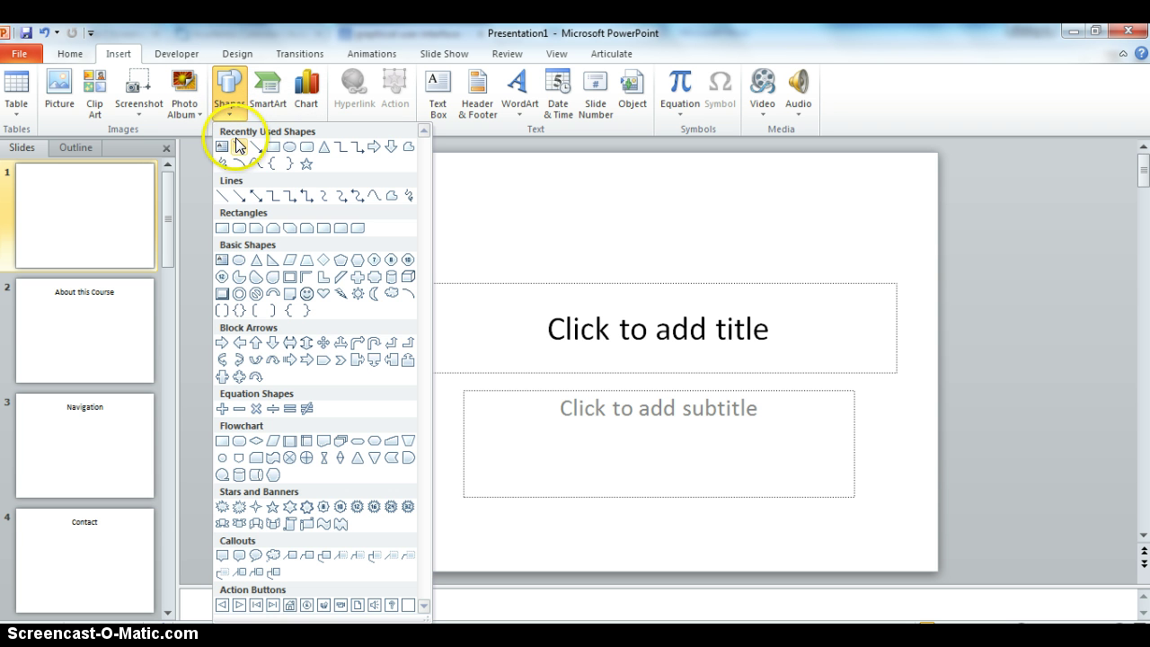
pyautogui.click(238, 146)
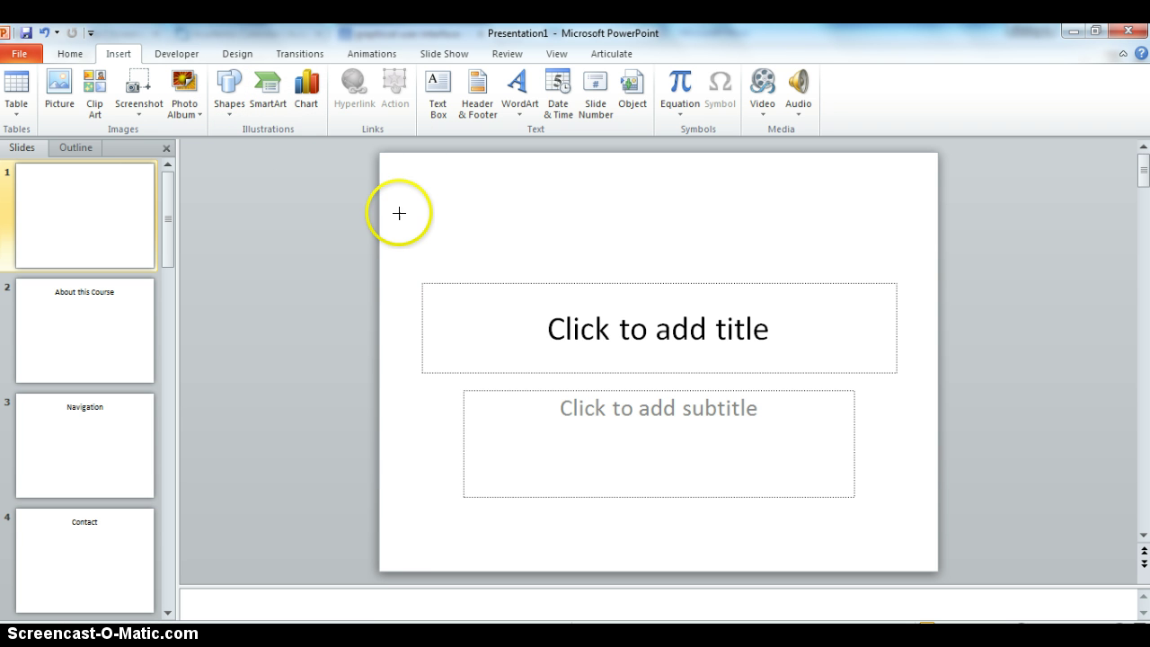
pyautogui.moveTo(377, 220)
pyautogui.mouseDown()
pyautogui.moveTo(632, 211)
pyautogui.moveTo(707, 234)
pyautogui.moveTo(939, 222)
pyautogui.mouseUp()
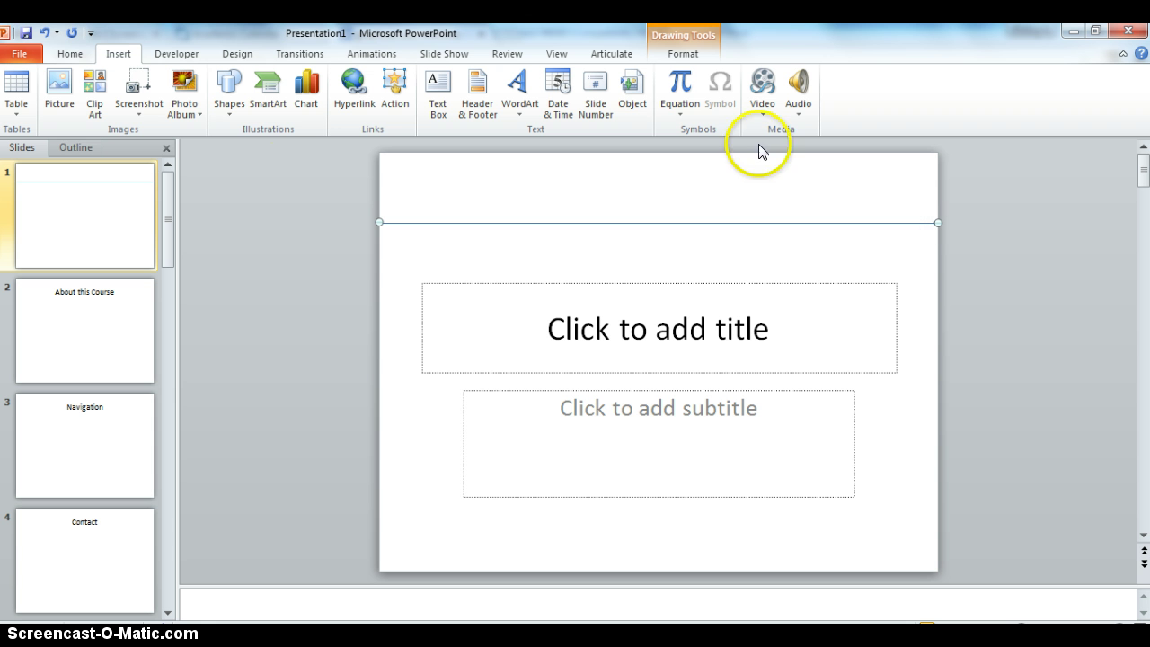
# Step: Draw a trapezoid about 0.58" high and 2.5" wide with its base on the horizontal line
pyautogui.click(232, 112)
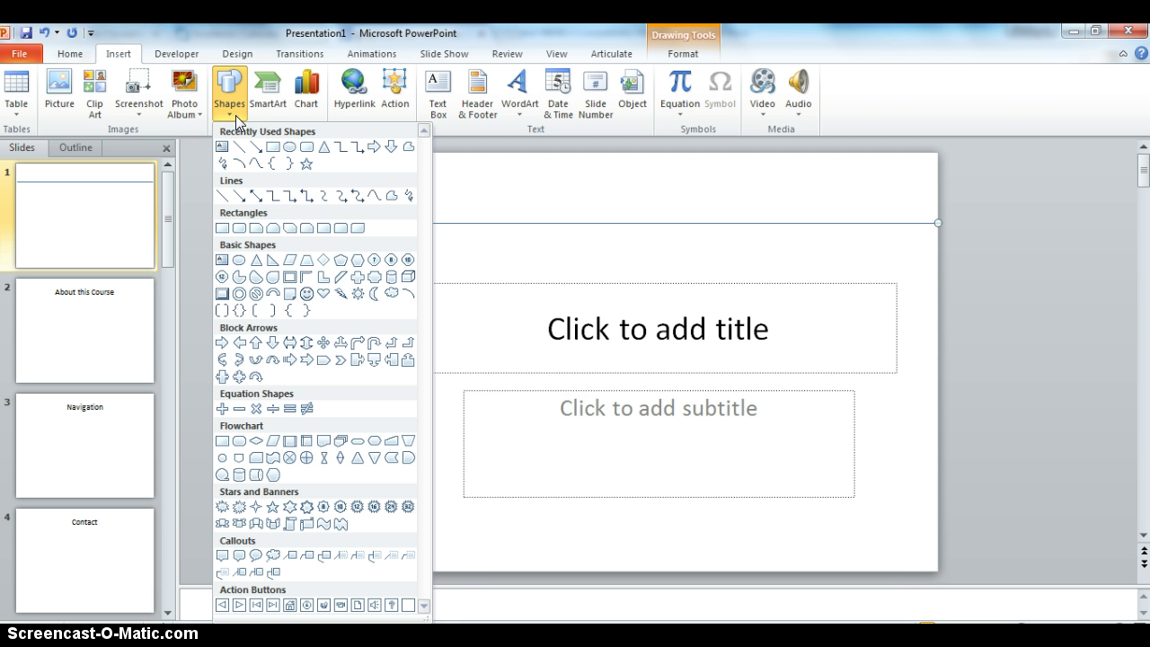
pyautogui.click(306, 261)
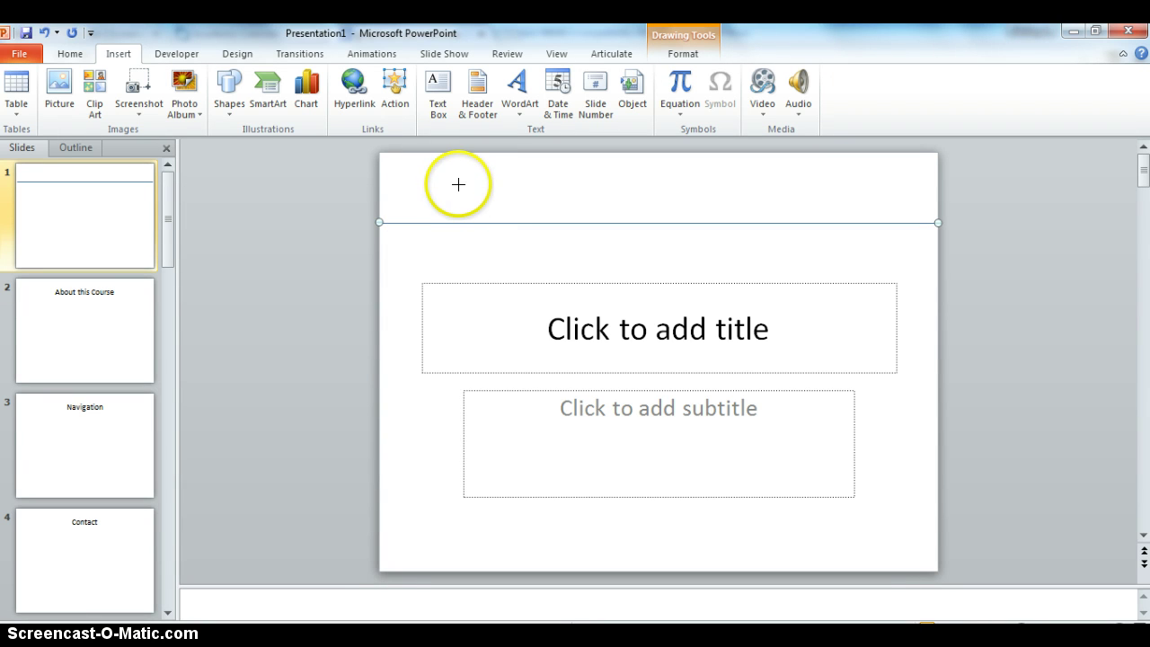
pyautogui.moveTo(463, 194)
pyautogui.mouseDown()
pyautogui.moveTo(546, 198)
pyautogui.moveTo(605, 223)
pyautogui.mouseUp()
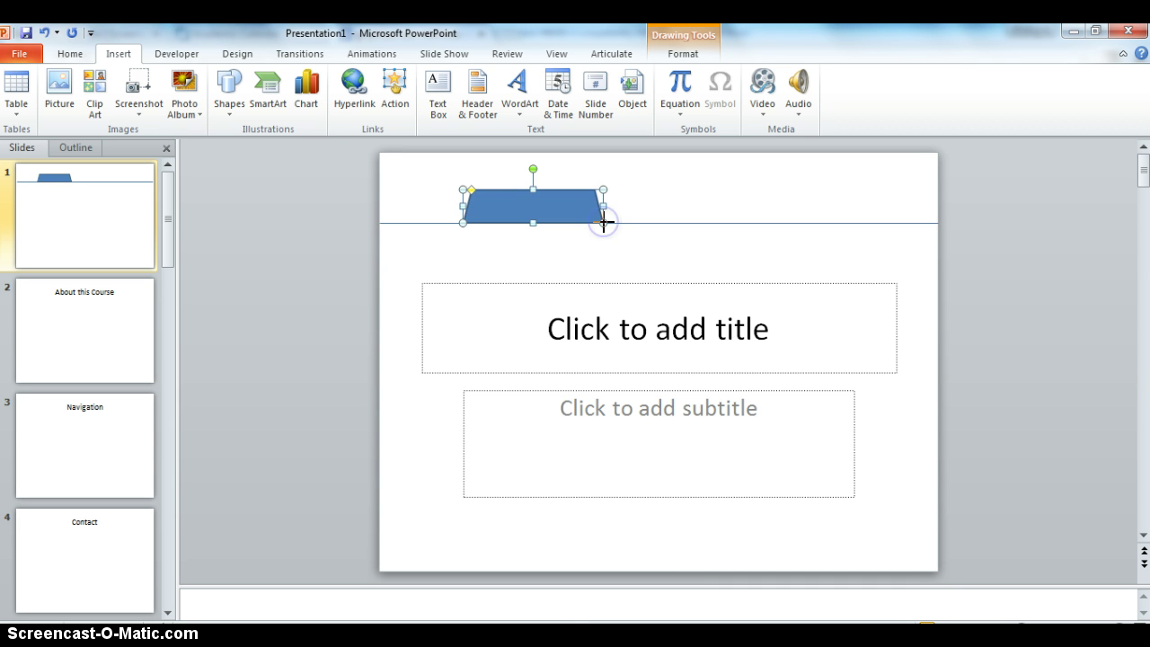
# Step: Preview other shape styles on the trapezoid and apply Colored Fill - Black, Dark 1
pyautogui.doubleClick(558, 208)
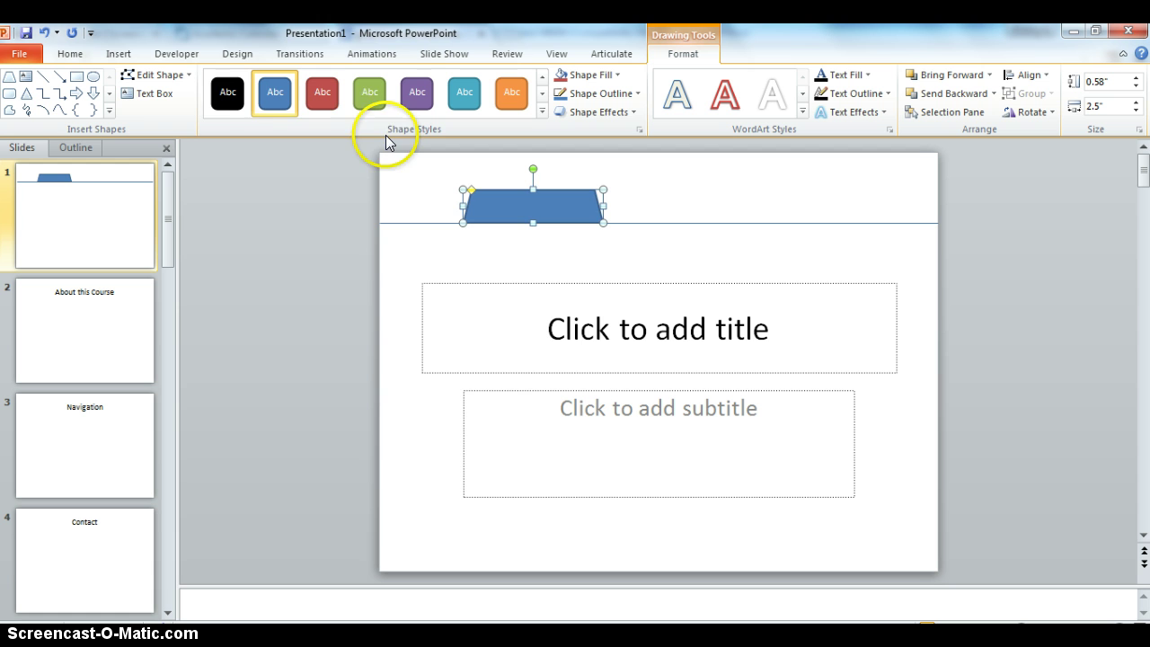
pyautogui.click(228, 95)
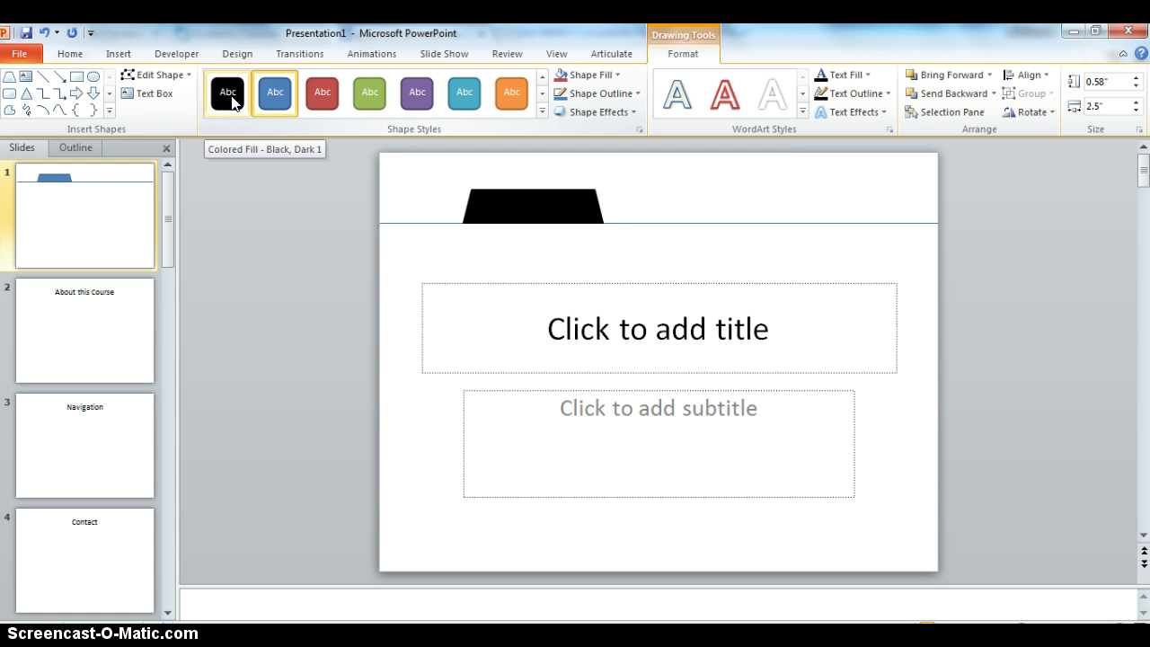
pyautogui.click(320, 97)
pyautogui.click(369, 97)
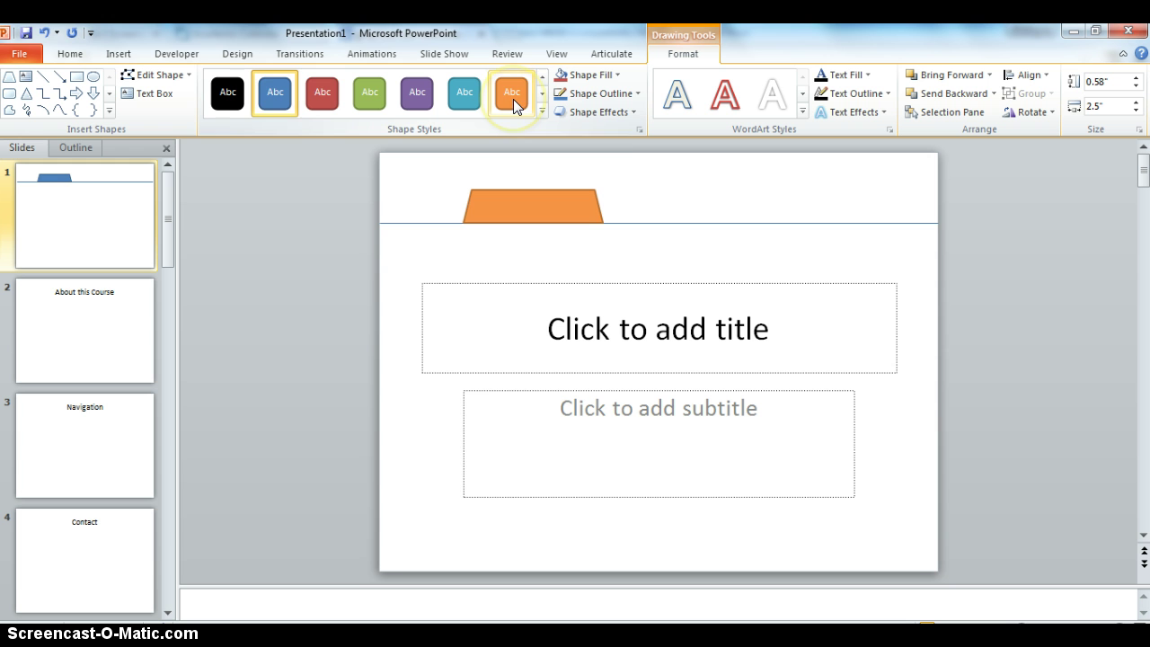
pyautogui.click(229, 103)
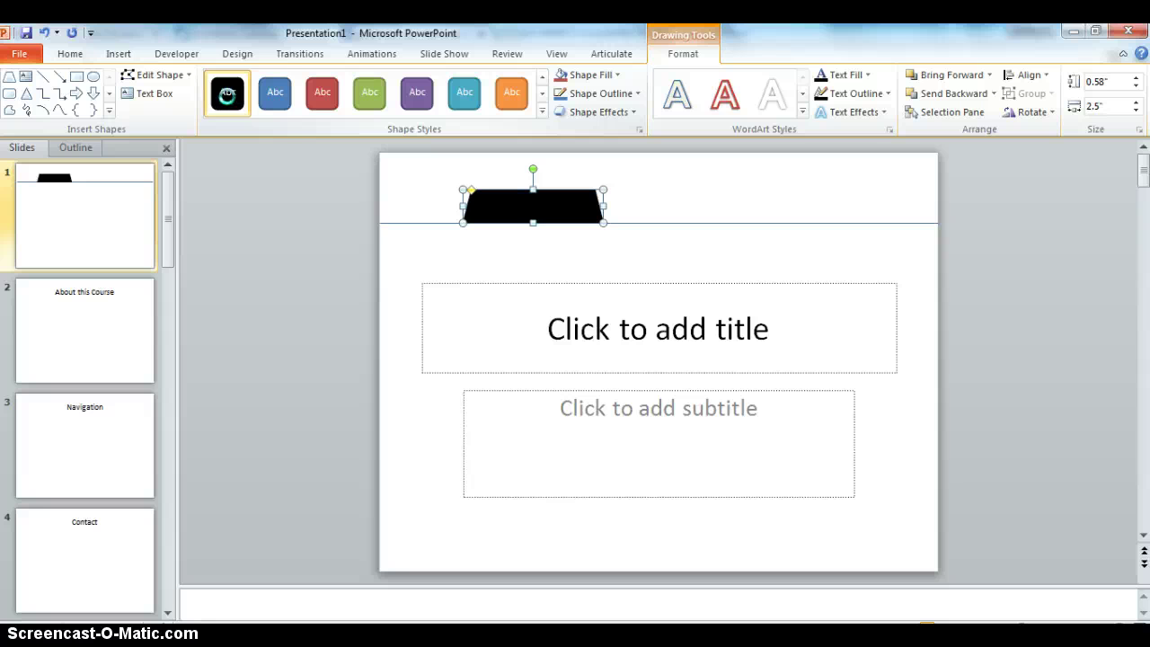
pyautogui.click(228, 98)
# Step: Paste three copies of the black trapezoid onto slide 1
pyautogui.hotkey('ctrl', 'v')
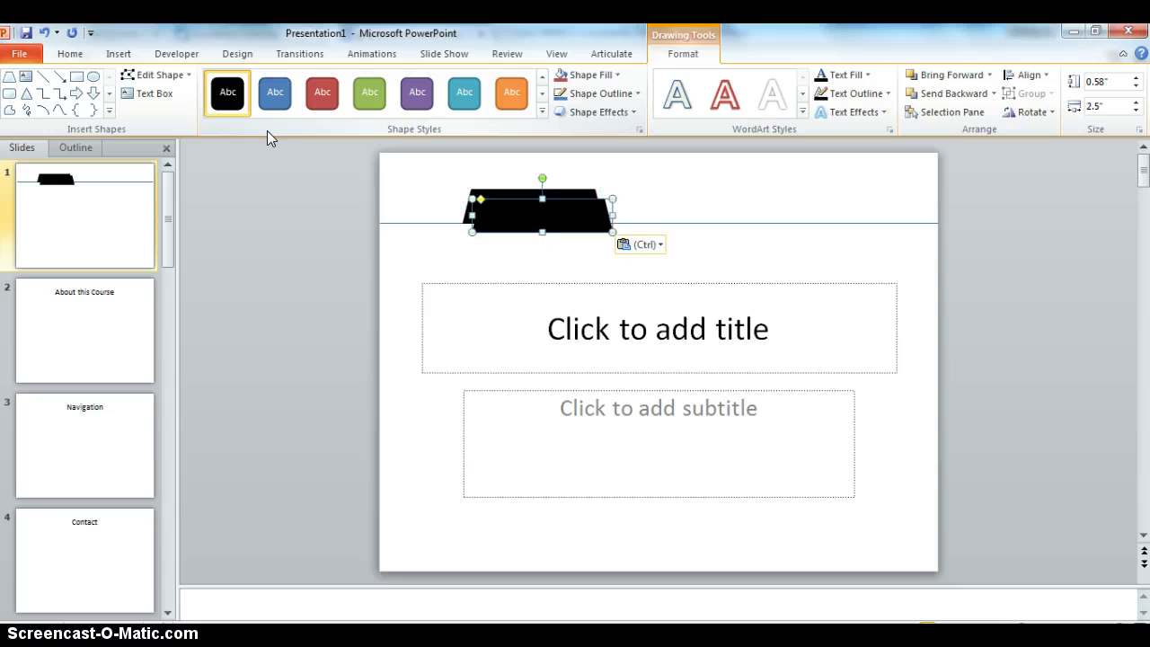
pyautogui.hotkey('ctrl', 'v')
pyautogui.hotkey('ctrl', 'v')
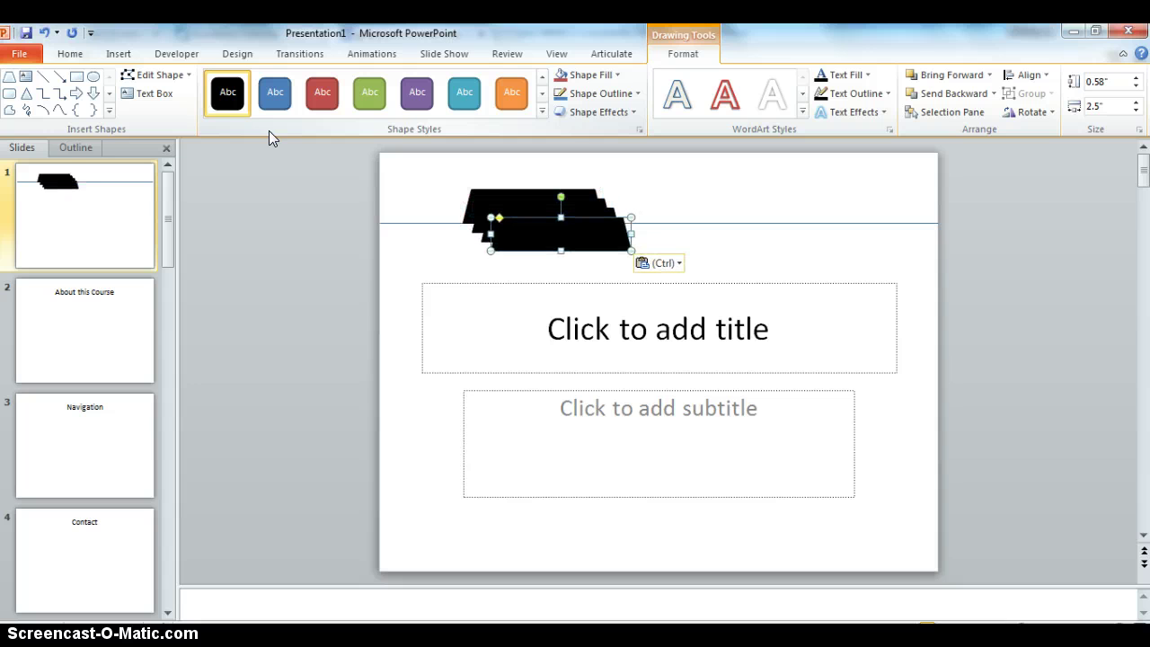
# Step: Spread the four black trapezoids side by side along the horizontal line, ending at the slide's right edge
pyautogui.moveTo(576, 232); pyautogui.dragTo(699, 207)
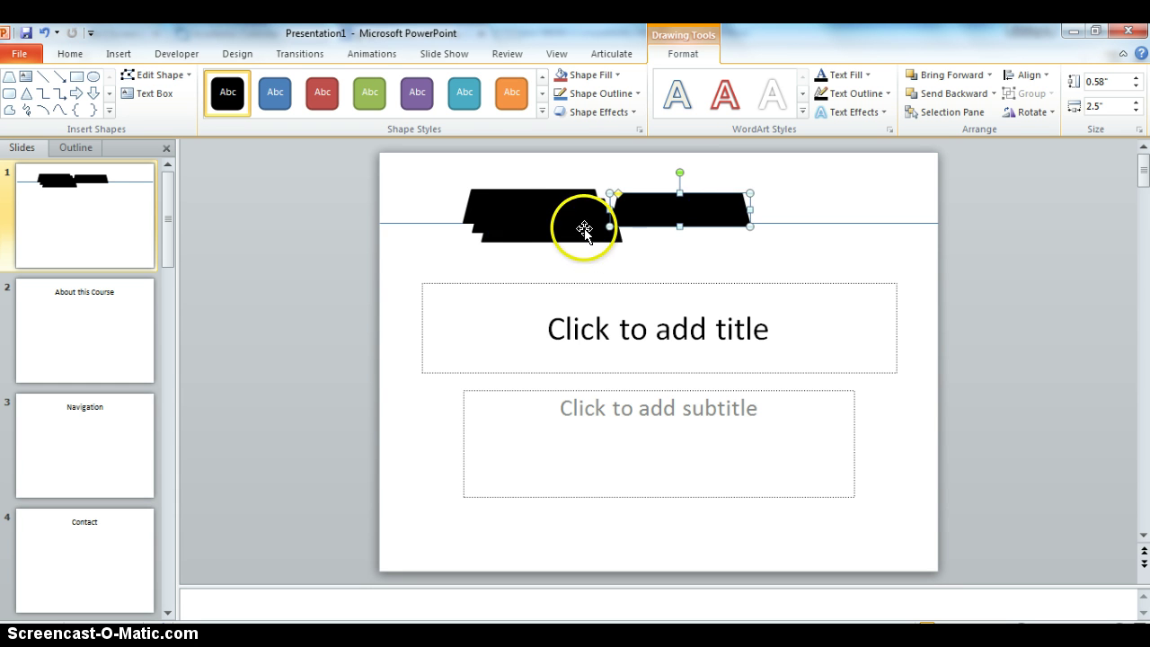
pyautogui.moveTo(585, 225); pyautogui.dragTo(882, 203)
pyautogui.moveTo(727, 216); pyautogui.dragTo(784, 210)
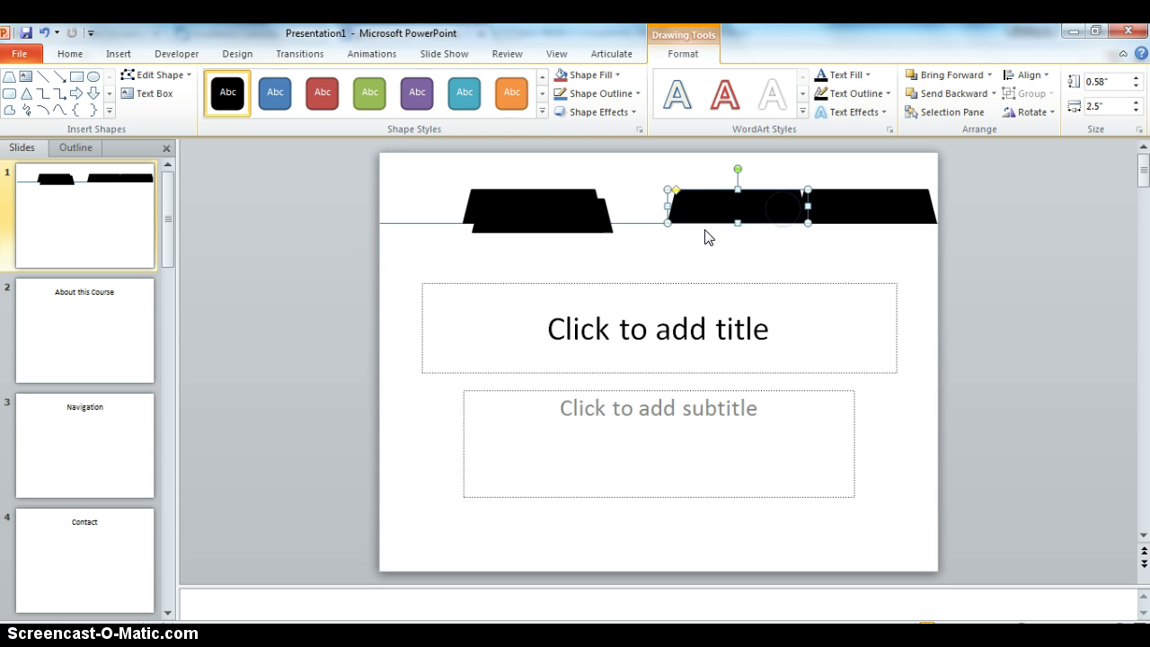
pyautogui.moveTo(578, 209); pyautogui.dragTo(641, 205)
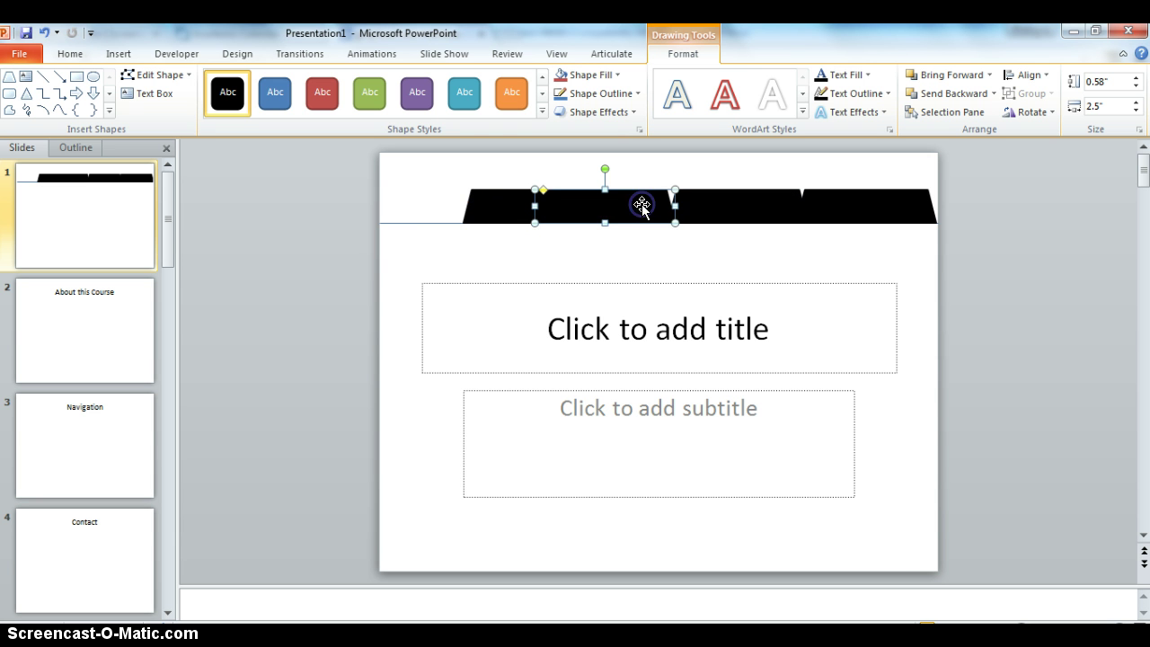
pyautogui.moveTo(516, 216); pyautogui.dragTo(486, 208)
# Step: Fine-tune the leftmost trapezoid's position so it slightly overlaps its neighbour with its base on the line
pyautogui.click(501, 206)
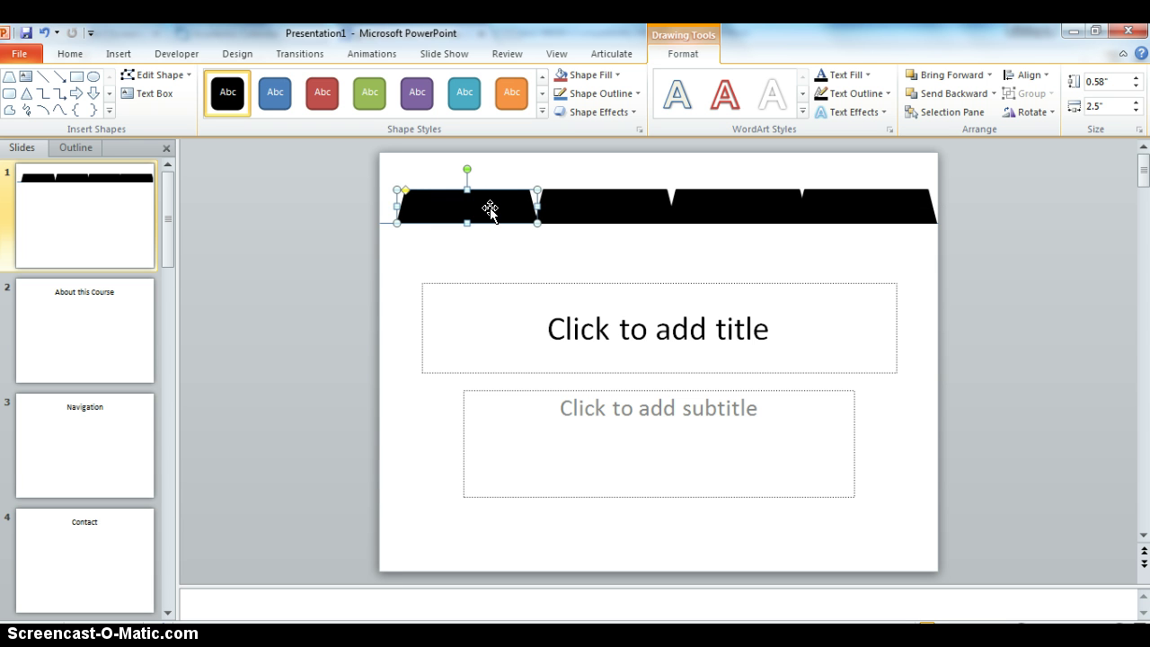
pyautogui.click(510, 209)
pyautogui.moveTo(510, 209); pyautogui.dragTo(520, 209)
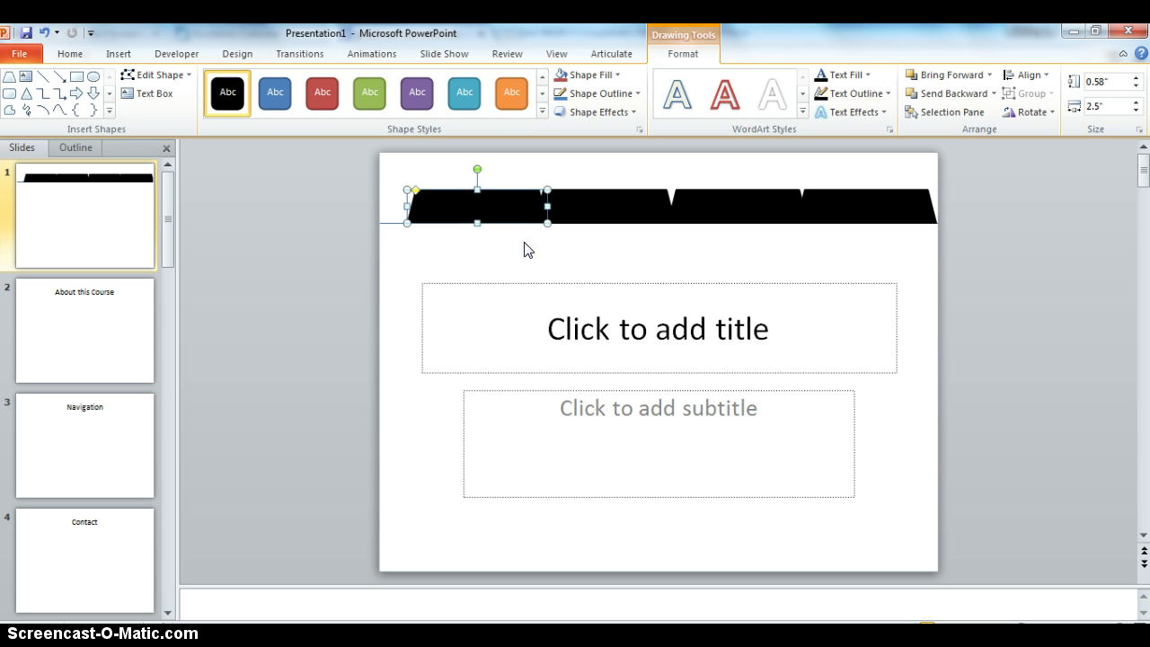
pyautogui.click(524, 244)
pyautogui.click(512, 198)
pyautogui.moveTo(502, 200); pyautogui.dragTo(502, 203)
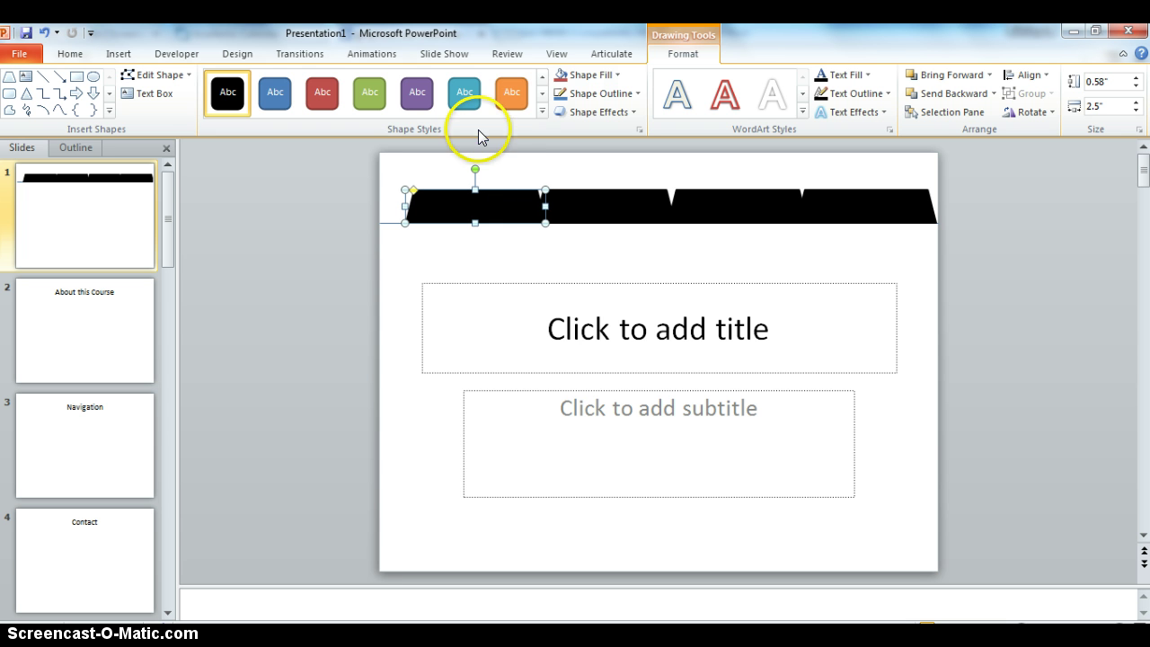
# Step: Turn on the gridlines for the slide
pyautogui.click(557, 56)
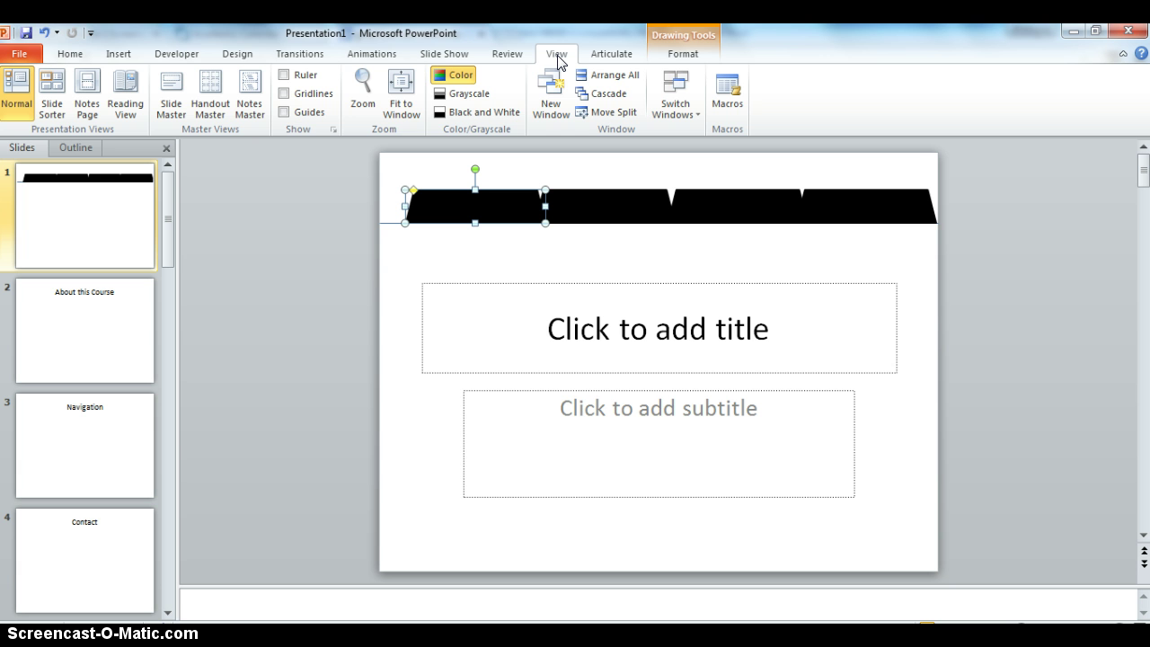
pyautogui.click(324, 96)
# Step: Label the four trapezoid tabs from left to right "About this Course", "Navigation", "Contact" and "FAQ"
pyautogui.doubleClick(508, 204)
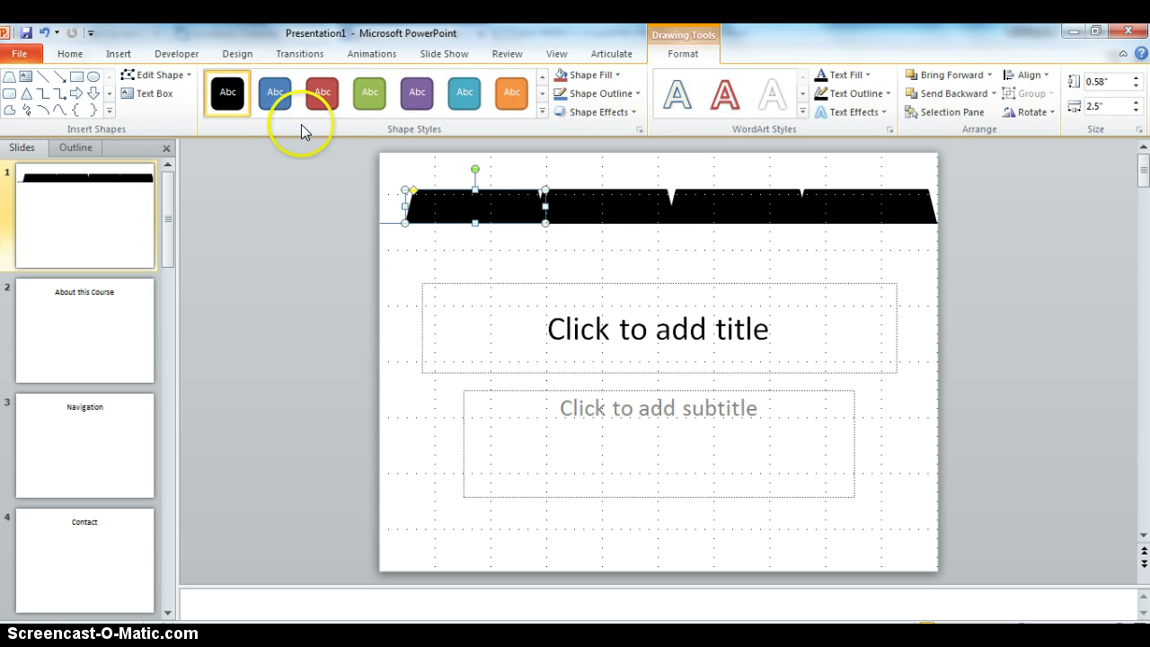
pyautogui.click(463, 191)
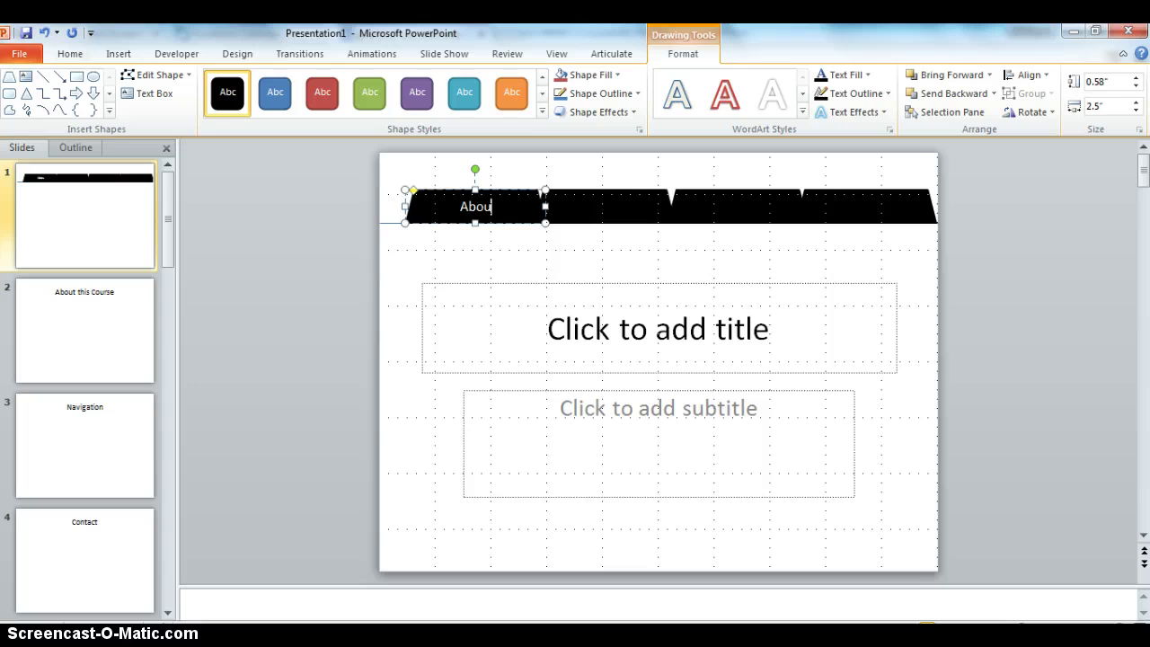
pyautogui.write('About this Cour')
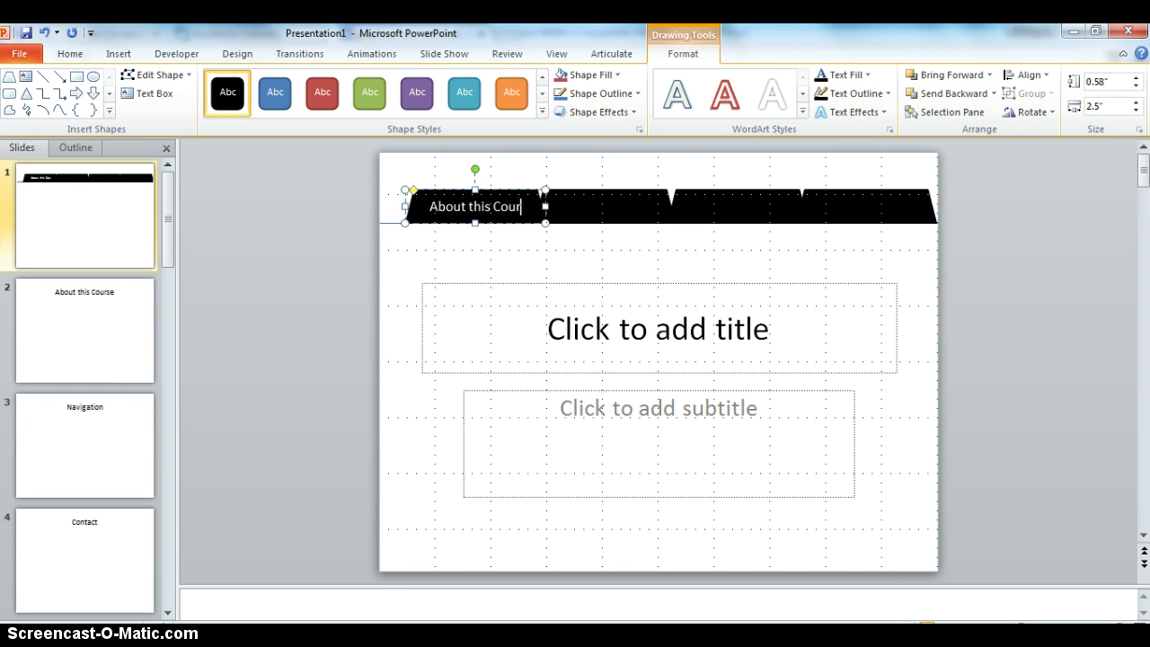
pyautogui.write('se')
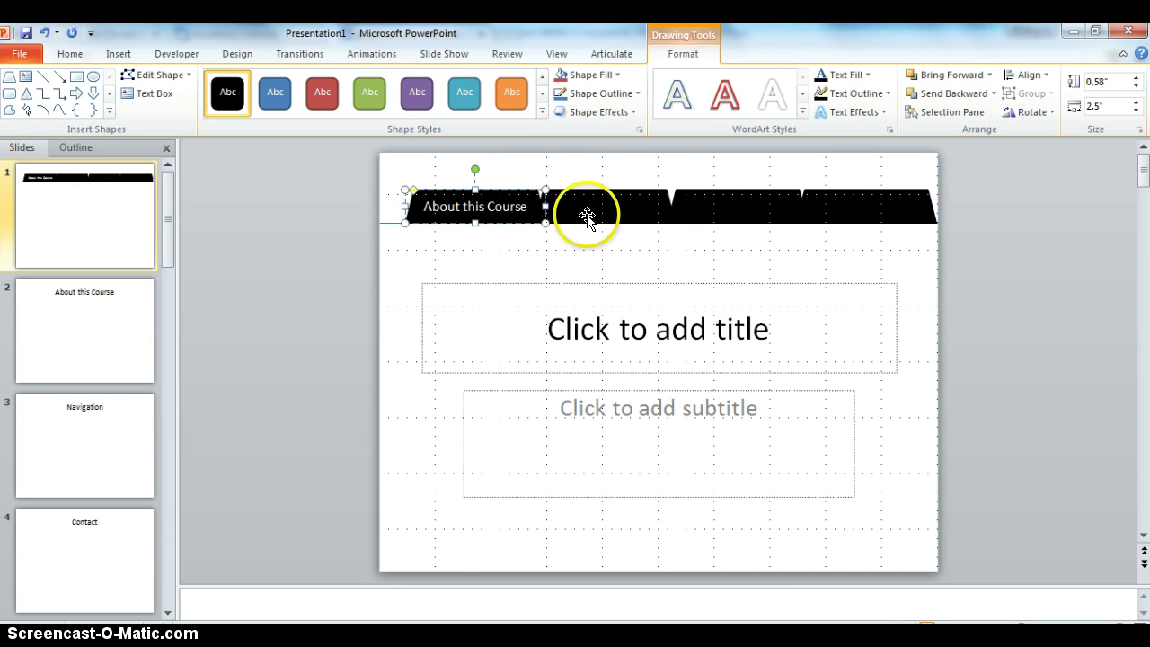
pyautogui.click(596, 216)
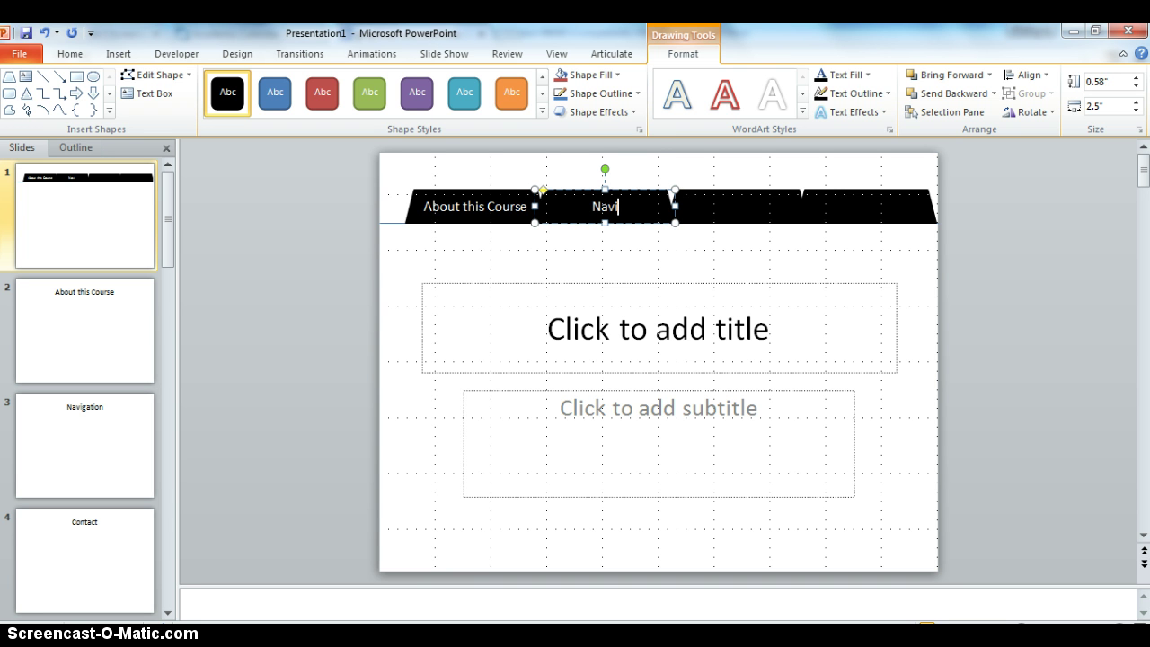
pyautogui.write('Navigation')
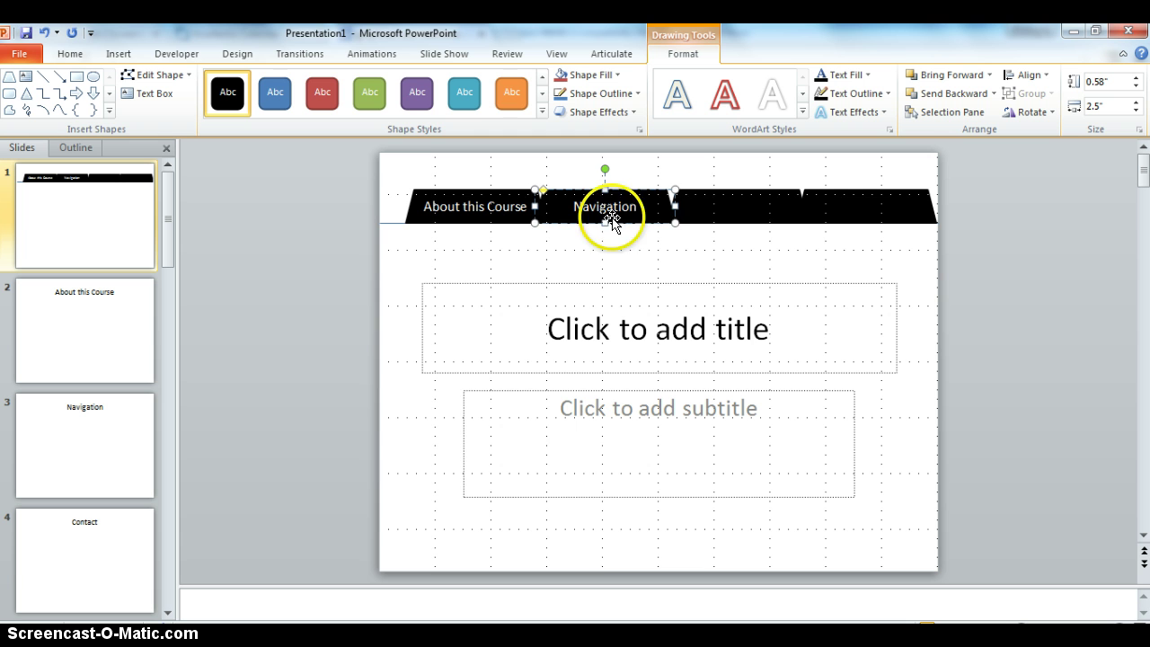
pyautogui.click(717, 204)
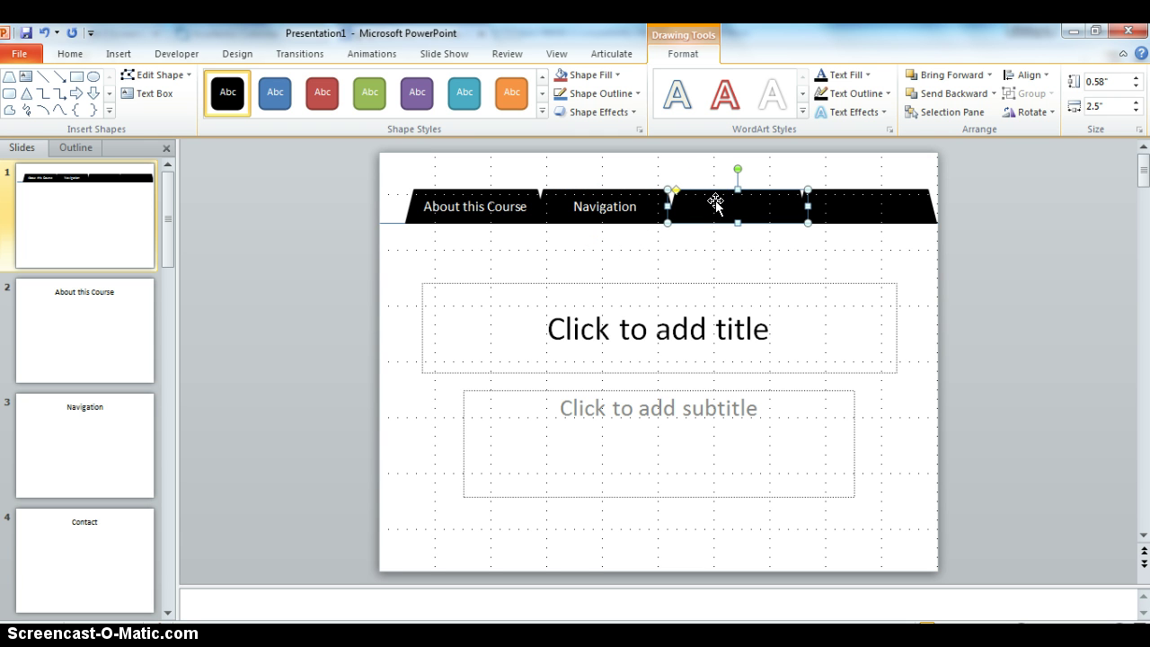
pyautogui.write('Contact')
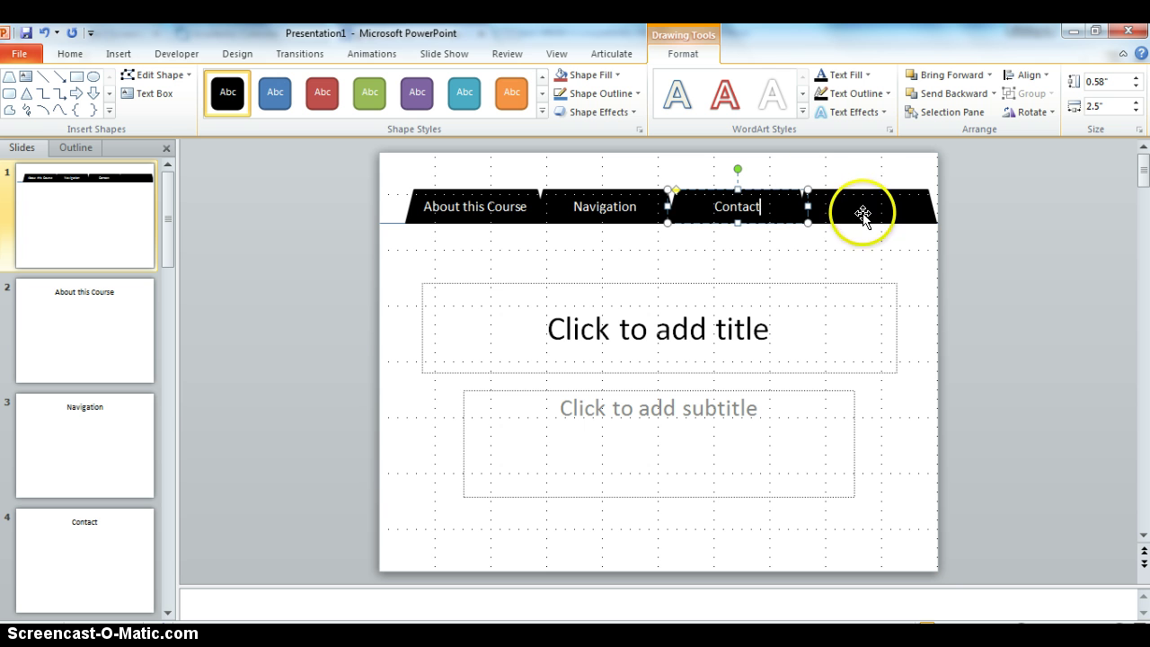
pyautogui.click(863, 214)
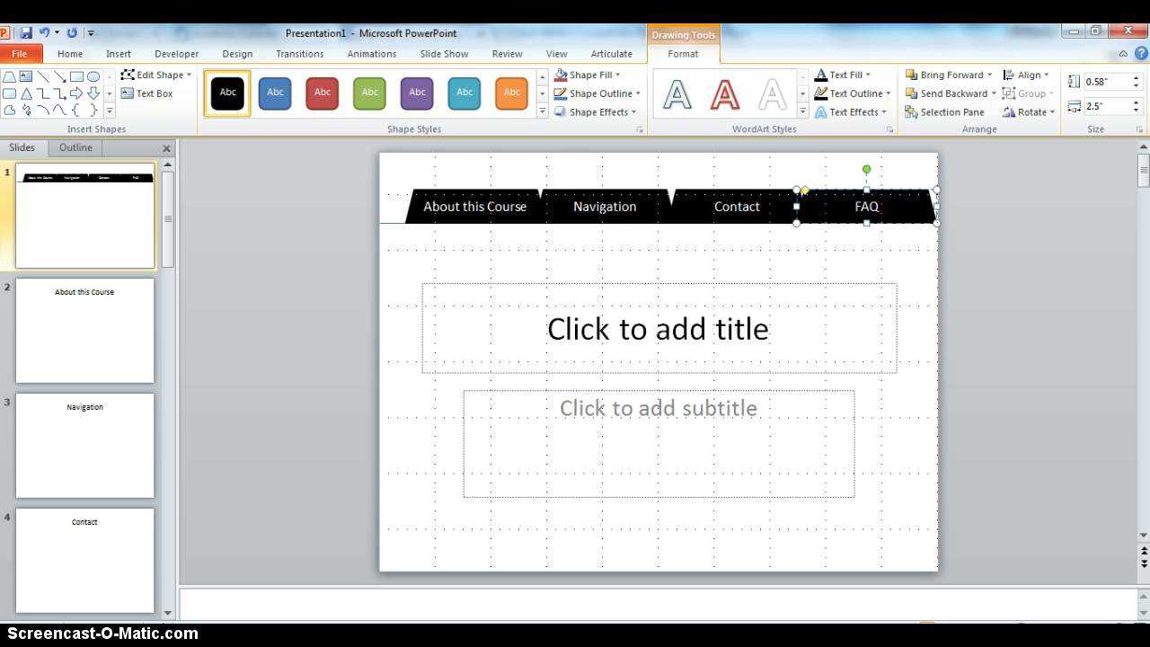
# Step: Apply the first bevel effect of the gallery's second row to the "About this Course" tab and deselect it
pyautogui.click(418, 210)
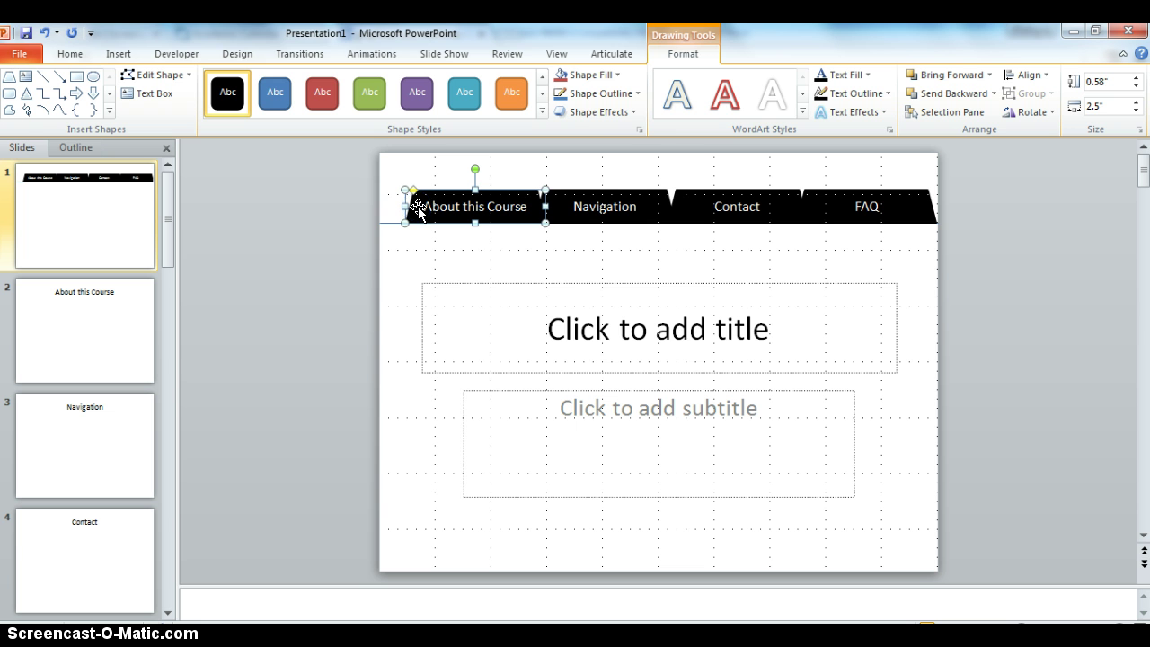
pyautogui.click(634, 112)
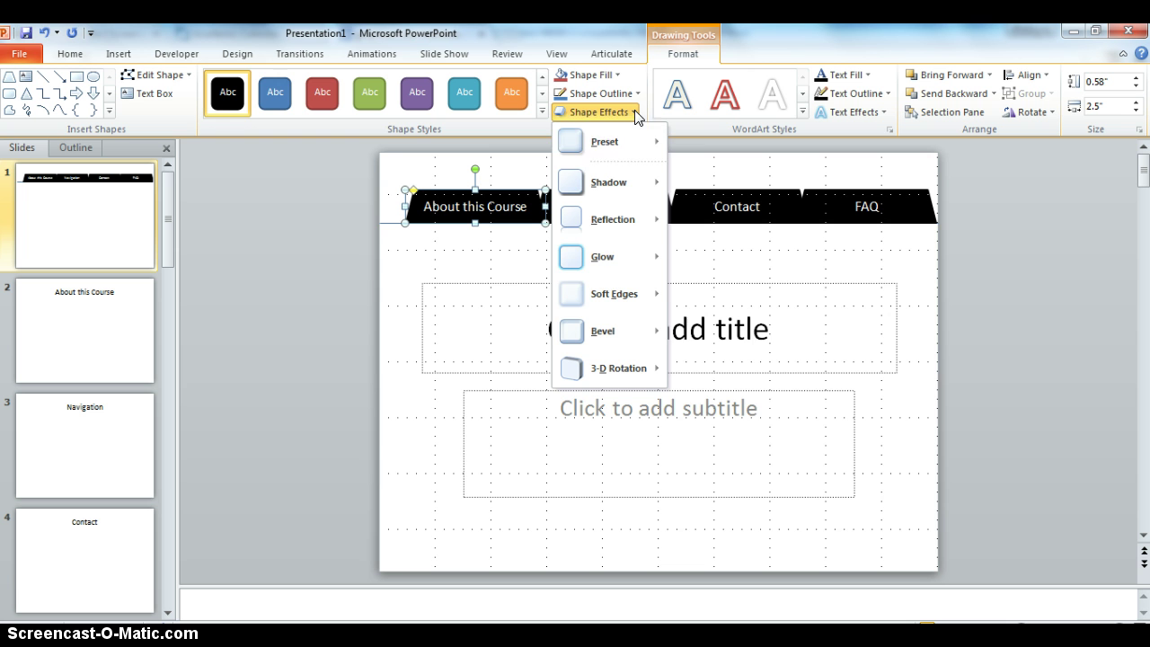
pyautogui.moveTo(605, 258)
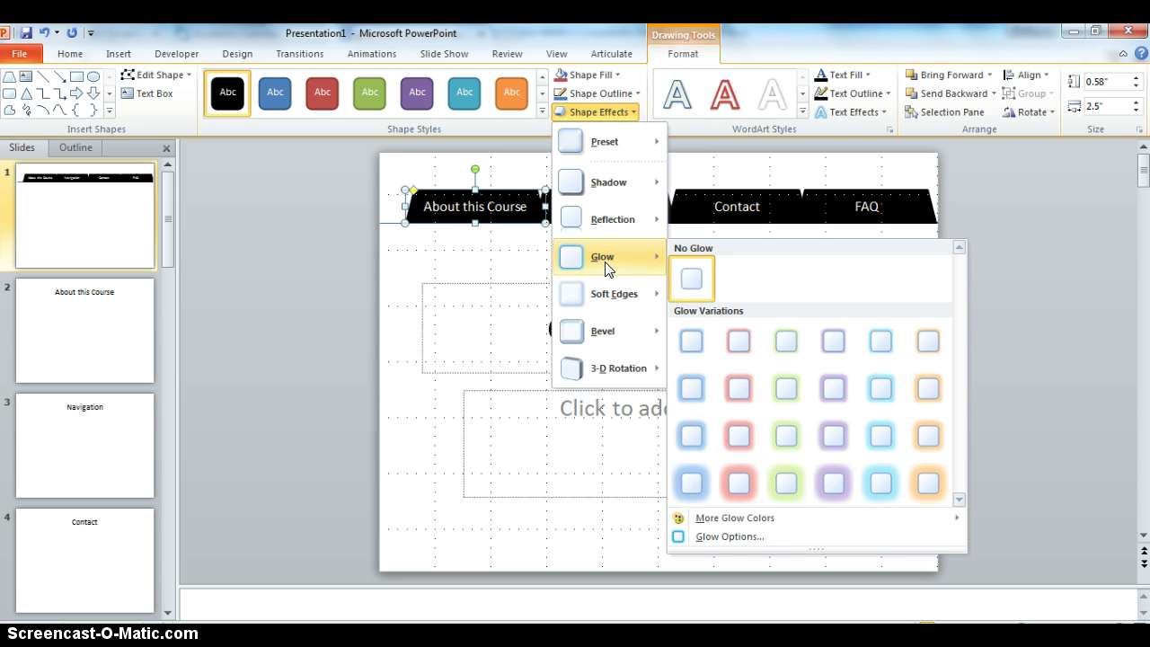
pyautogui.click(603, 332)
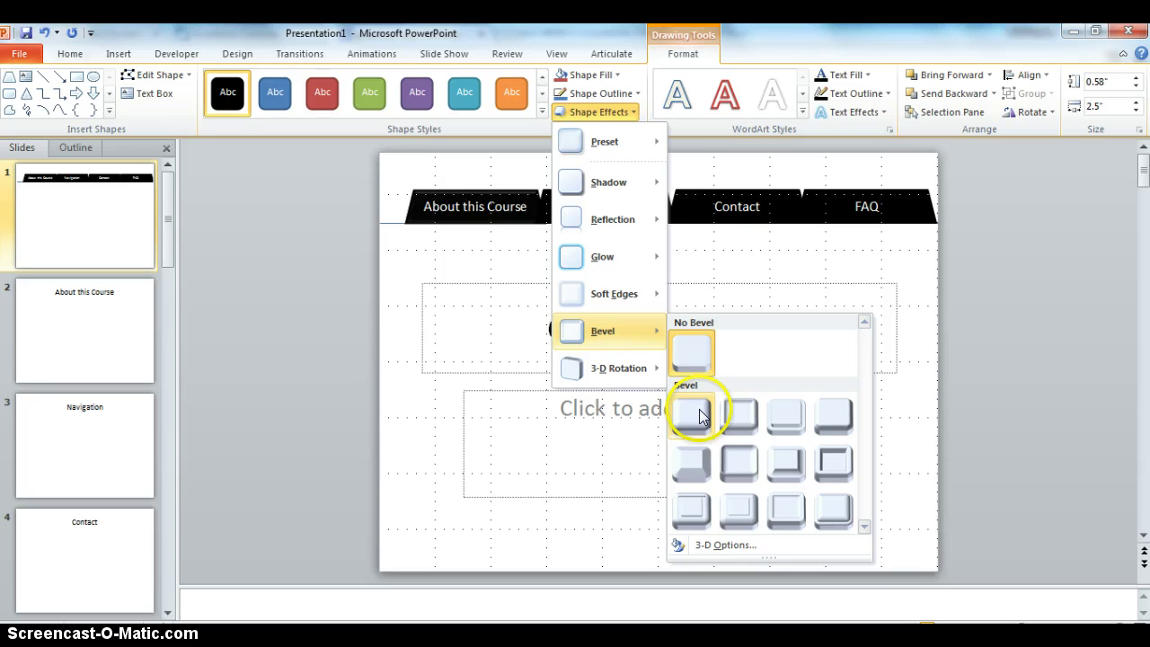
pyautogui.click(693, 461)
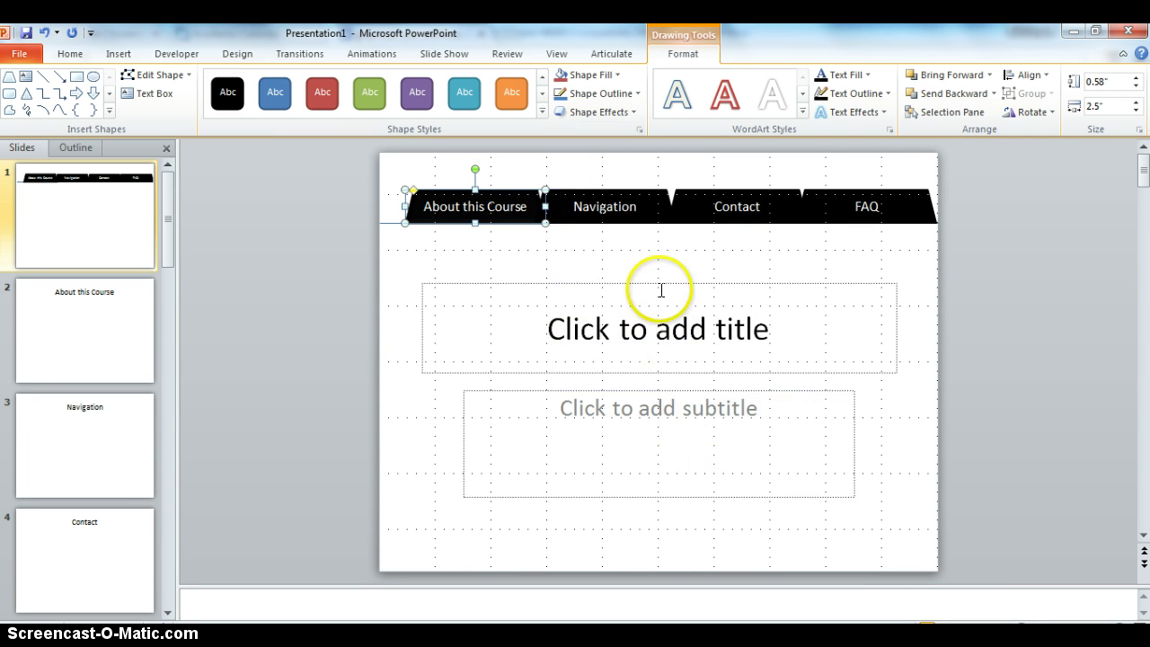
pyautogui.click(547, 263)
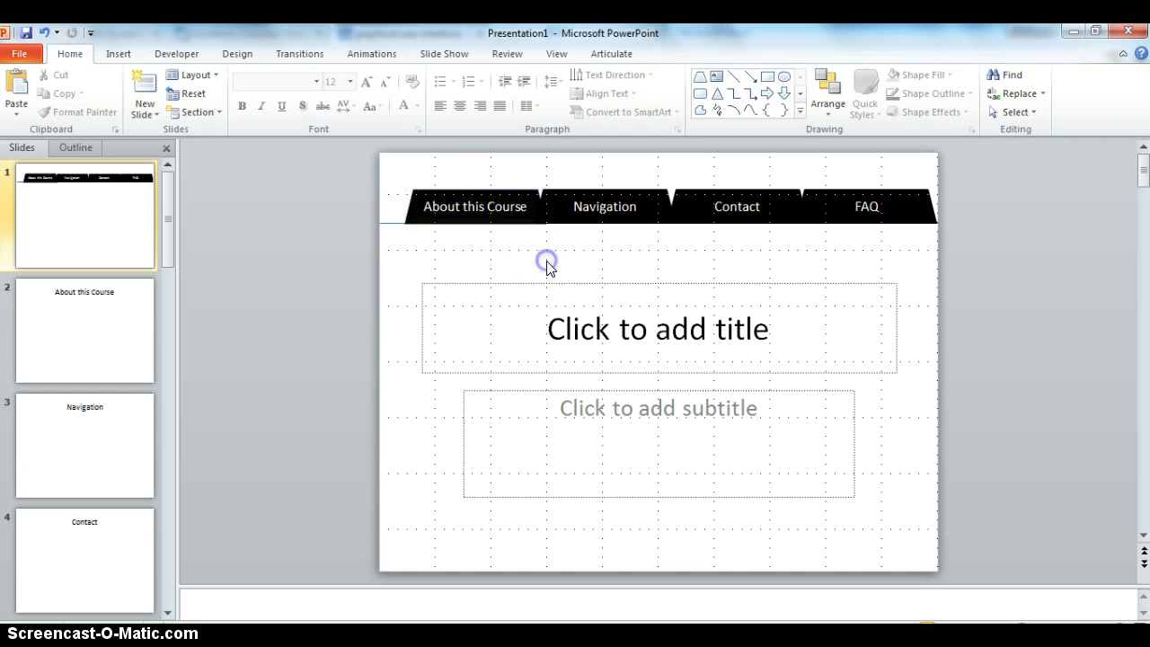
# Step: Change the "About this Course" tab's bevel to the first effect in the gallery's third row and deselect the tab
pyautogui.click(518, 196)
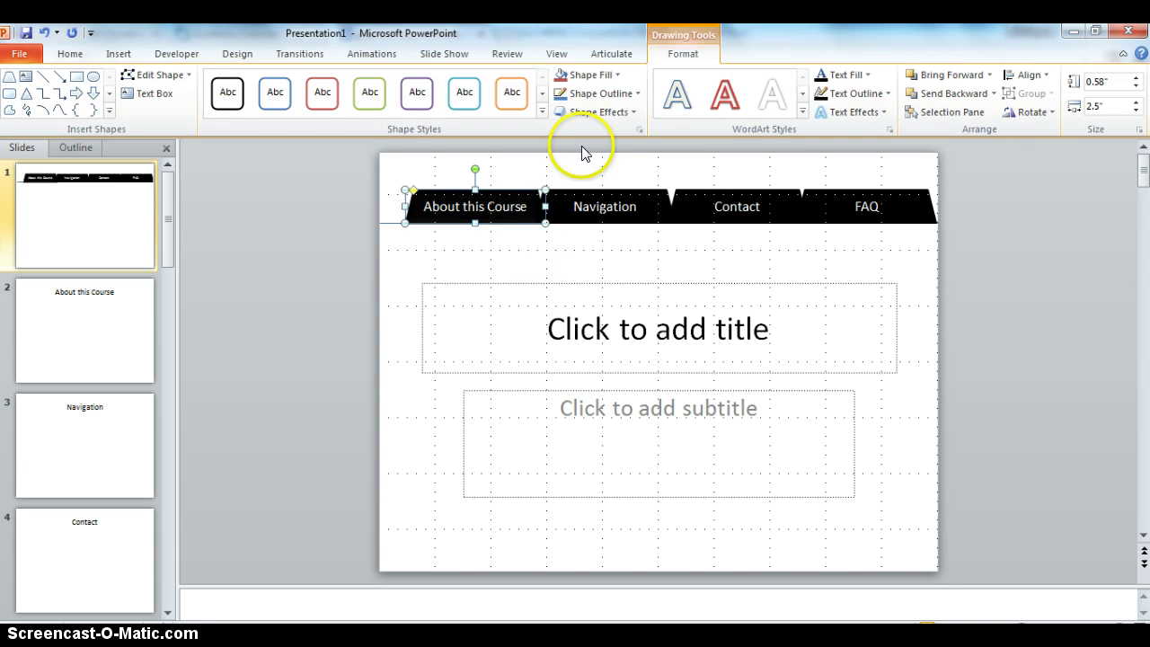
pyautogui.click(629, 112)
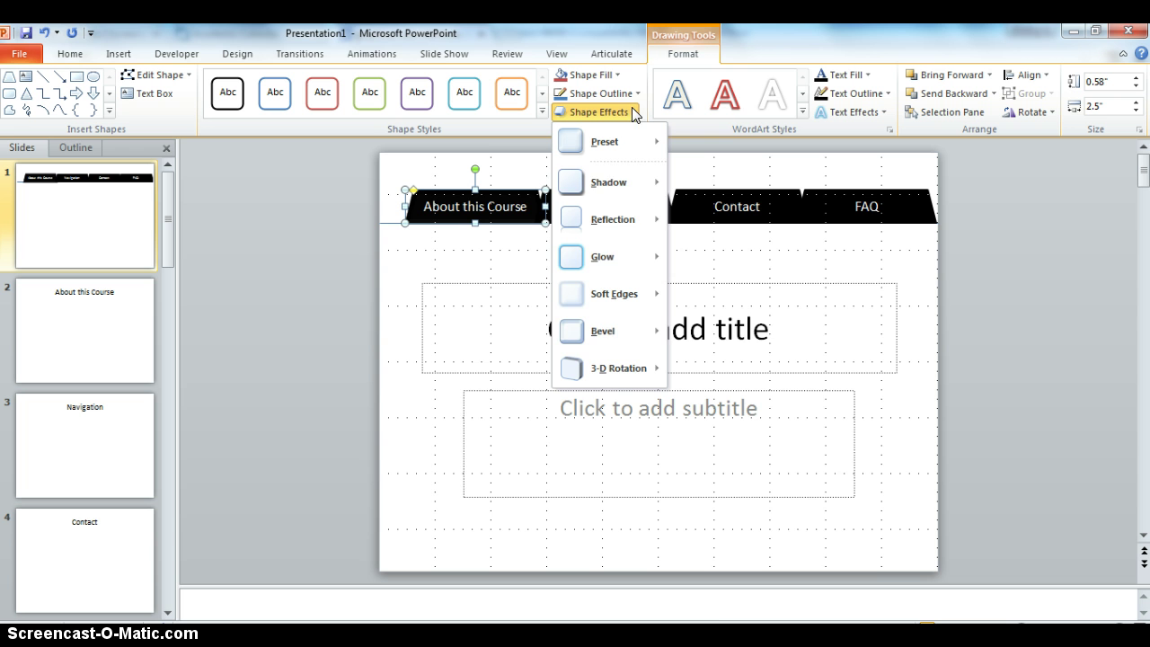
pyautogui.moveTo(649, 366)
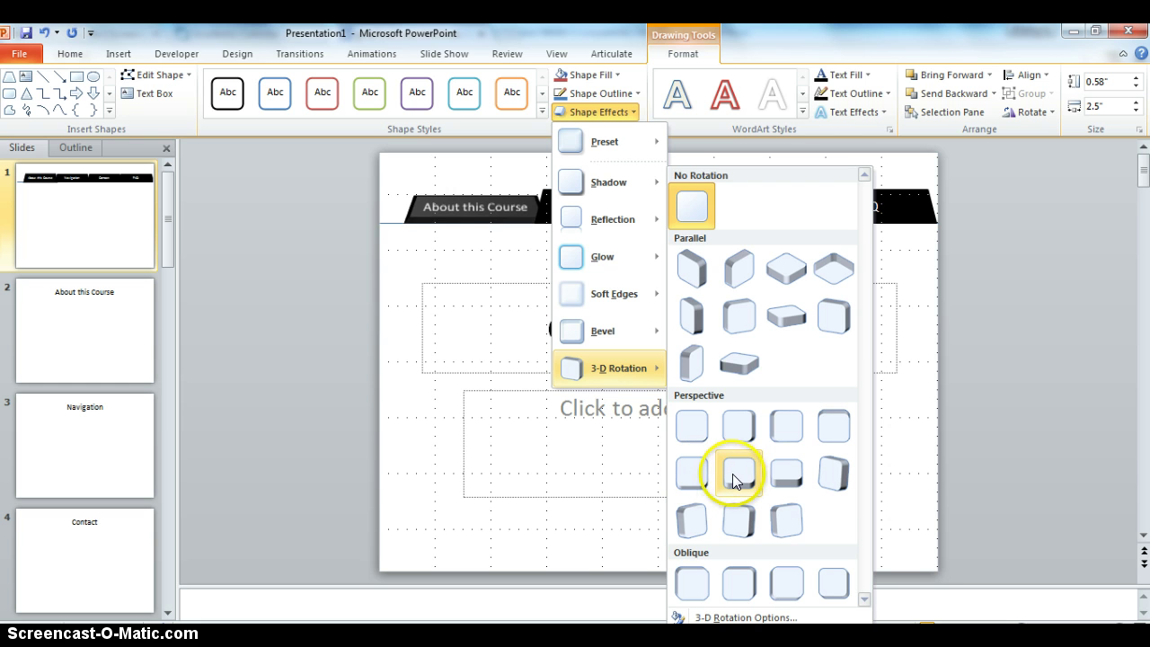
pyautogui.moveTo(736, 481); pyautogui.dragTo(782, 479)
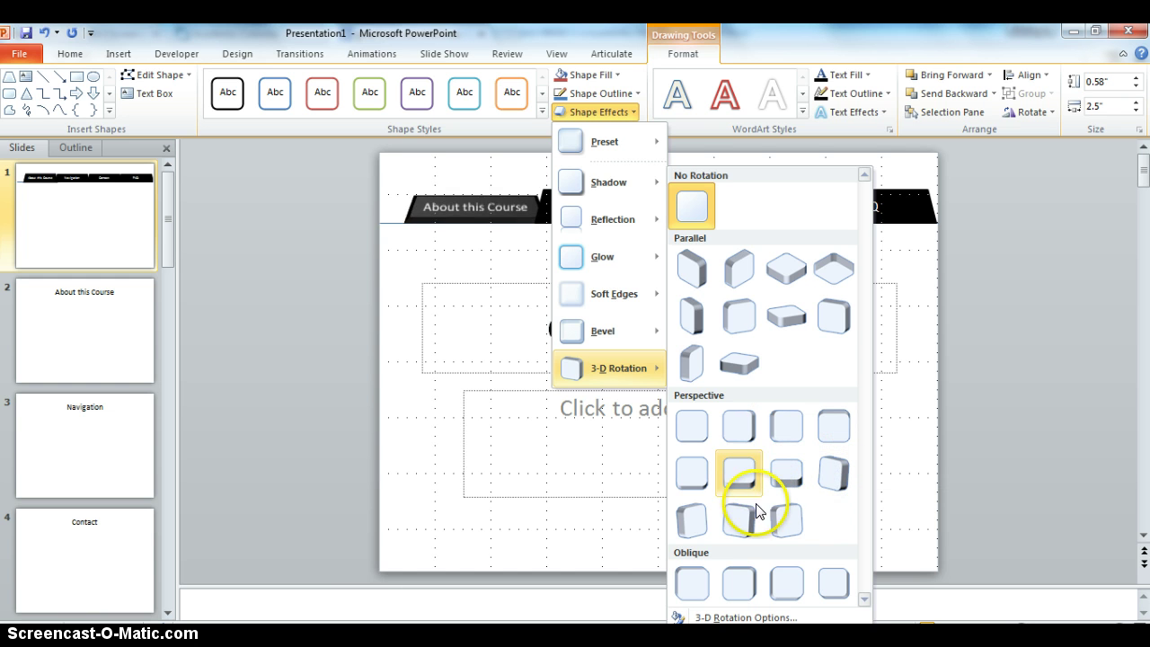
pyautogui.moveTo(690, 325); pyautogui.dragTo(635, 333)
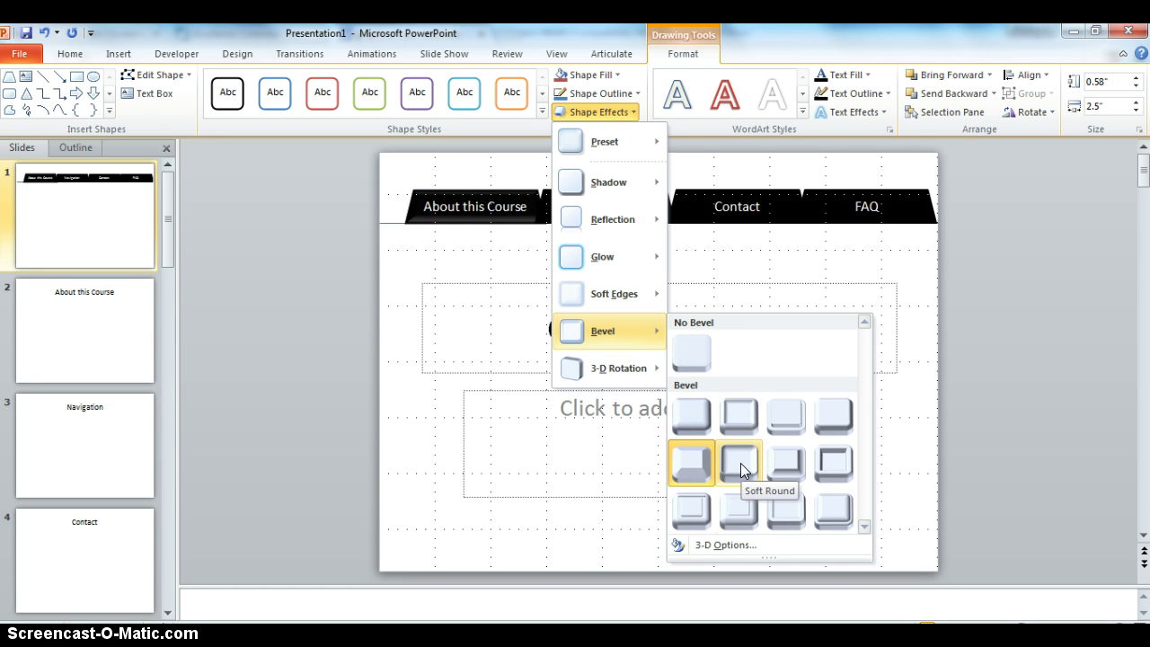
pyautogui.moveTo(751, 501); pyautogui.dragTo(783, 516)
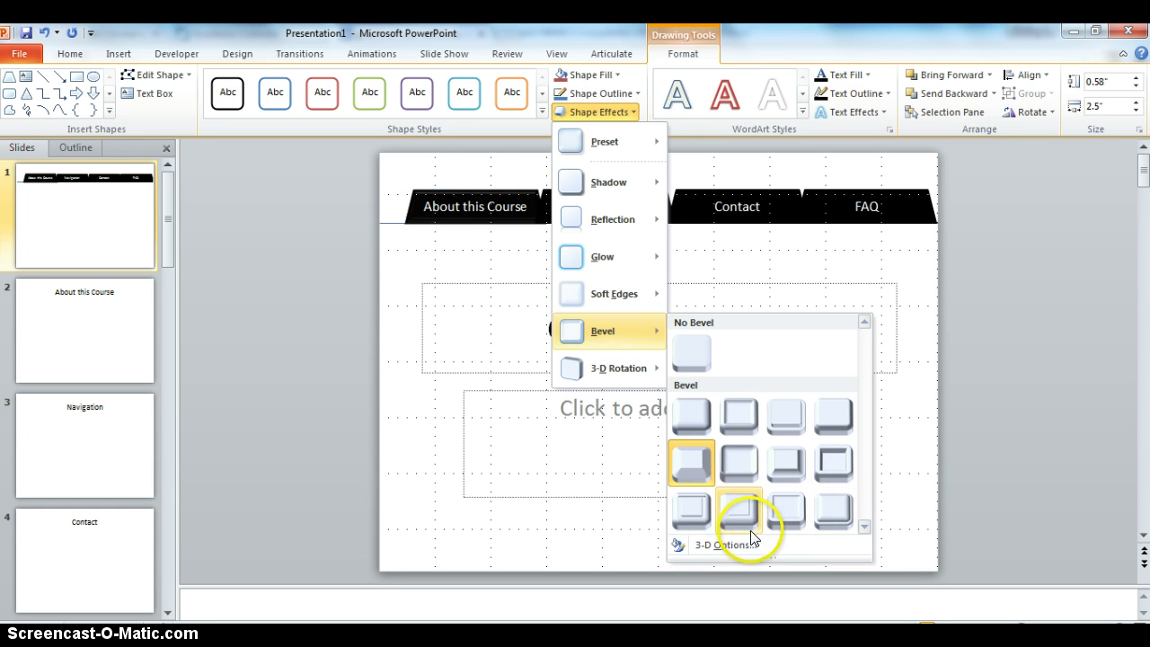
pyautogui.click(692, 514)
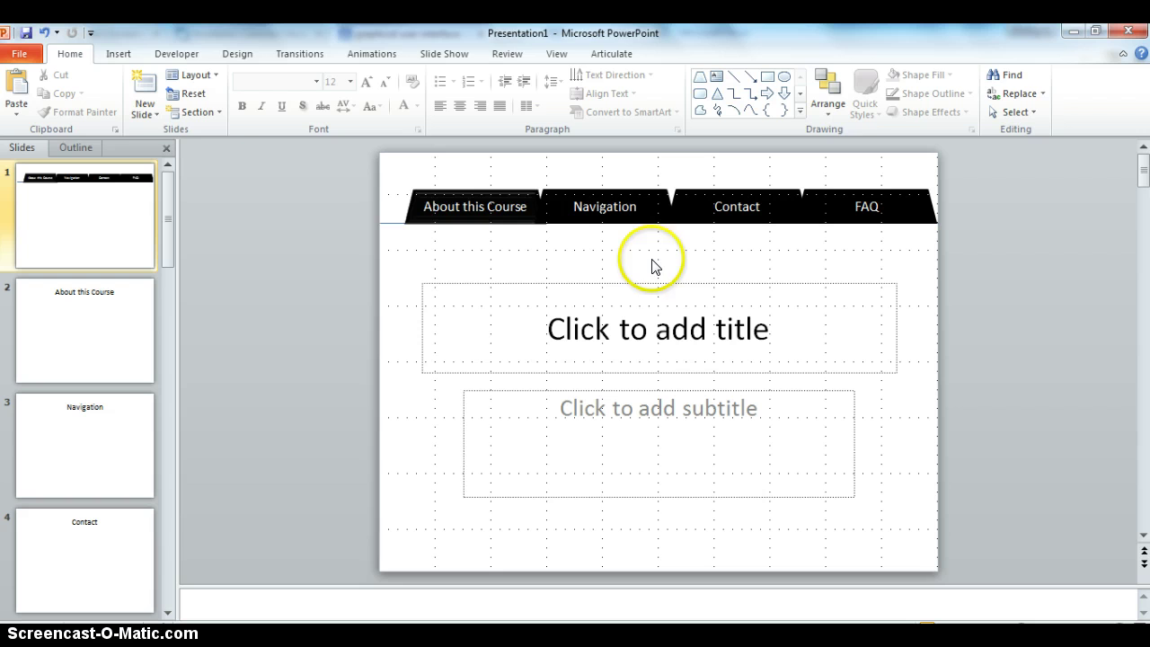
# Step: Apply the first bevel effect of the gallery's third row to the "Navigation" tab
pyautogui.doubleClick(661, 201)
pyautogui.click(660, 203)
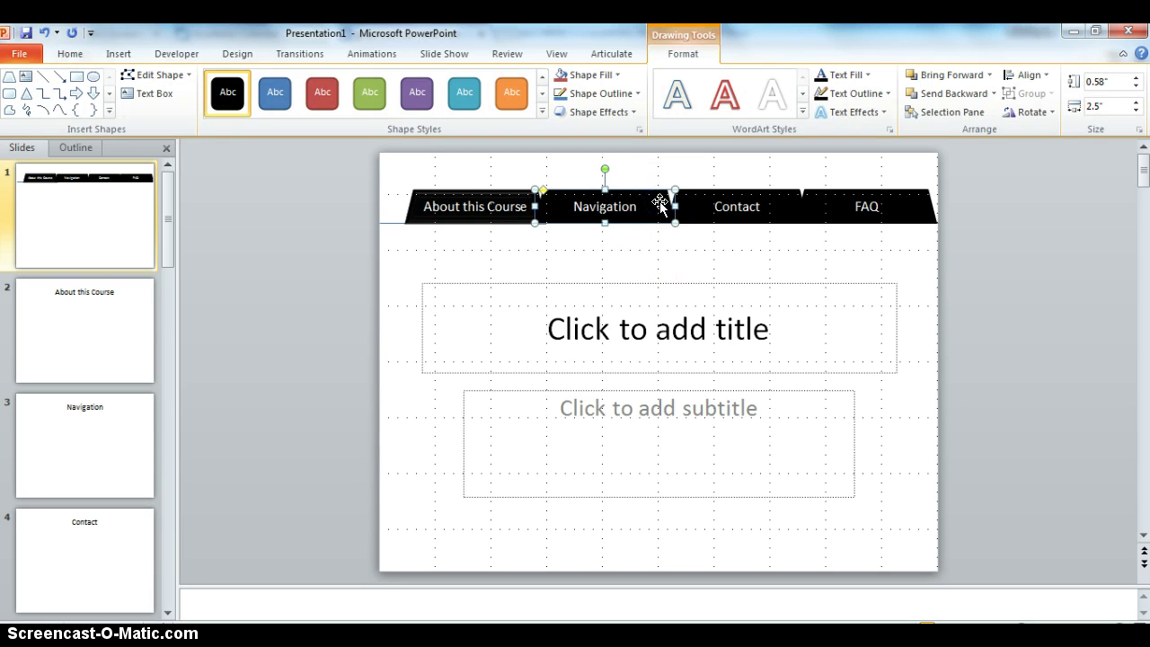
pyautogui.click(634, 110)
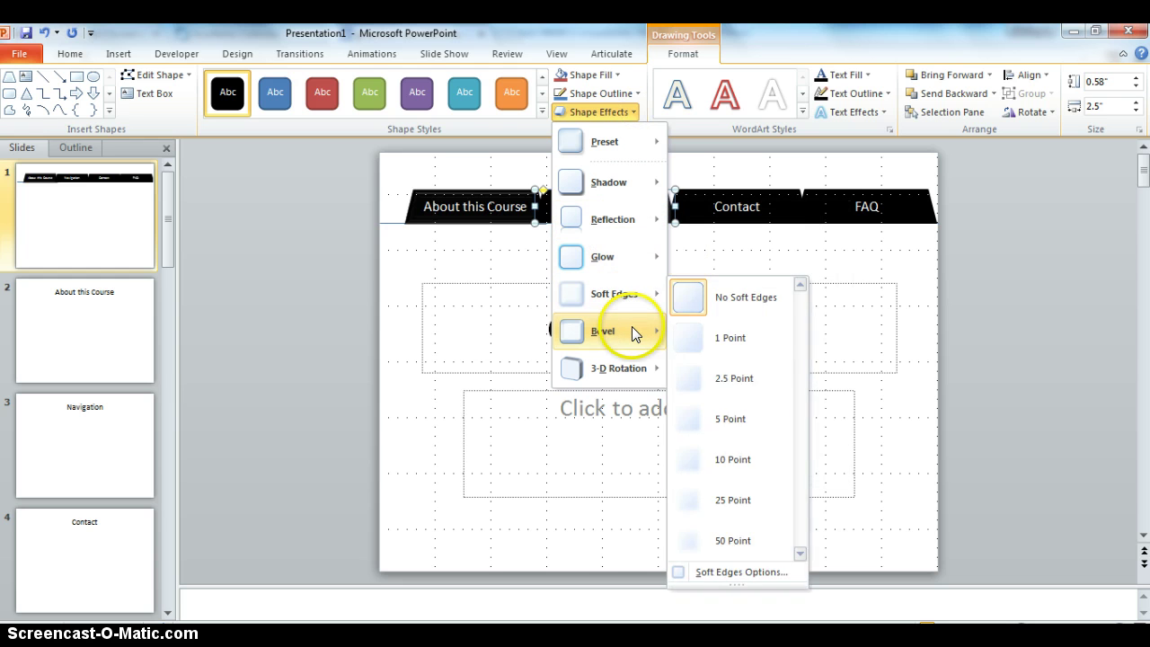
pyautogui.moveTo(633, 330)
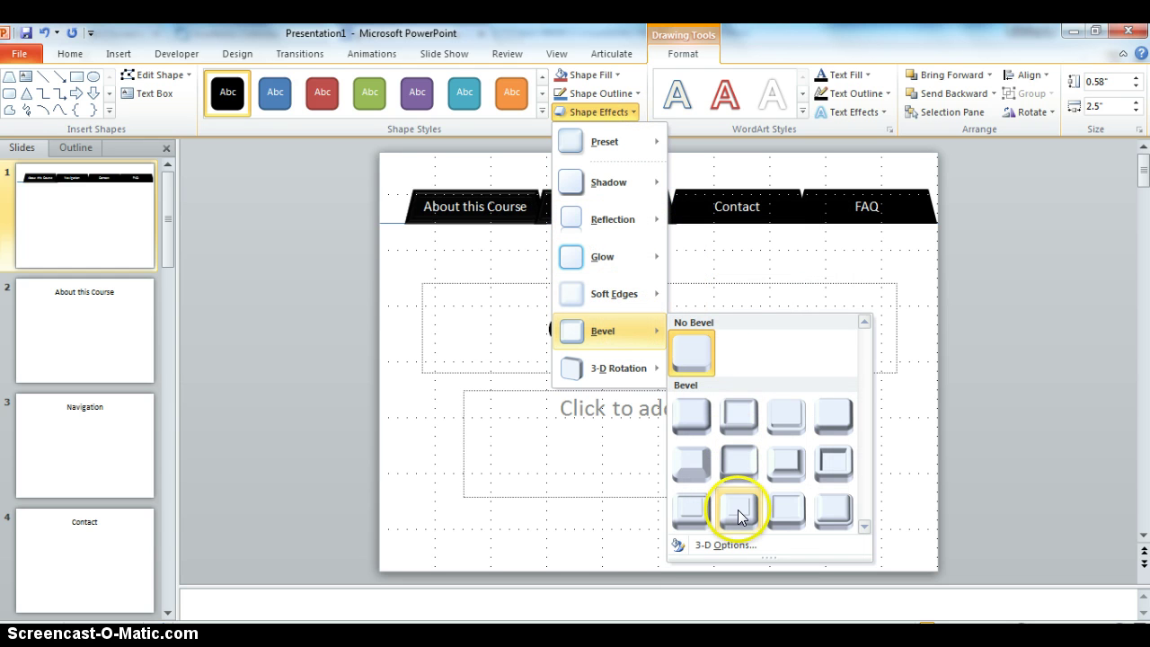
pyautogui.click(692, 510)
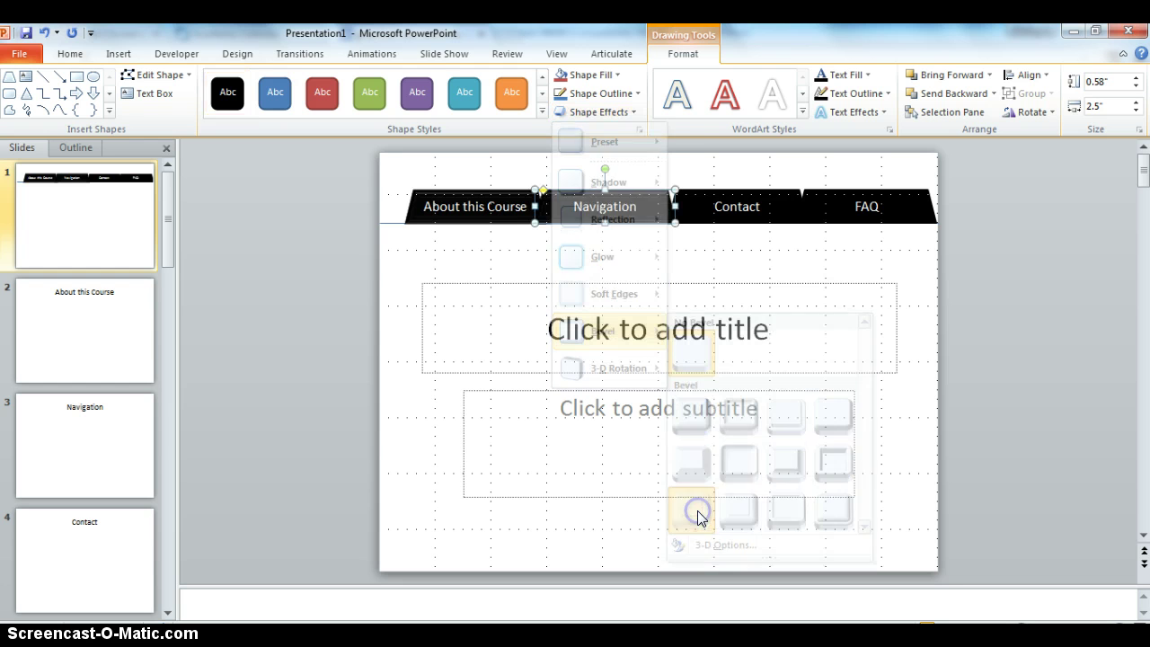
# Step: Apply the first bevel effect of the gallery's third row to the "Contact" tab and deselect it
pyautogui.click(695, 209)
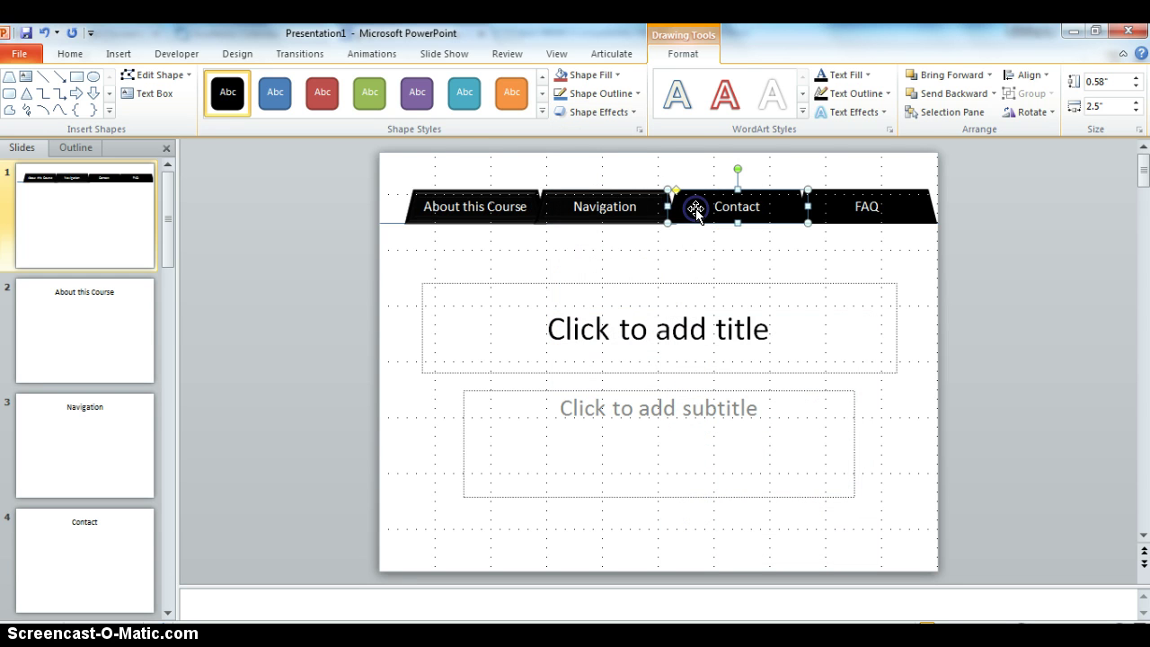
pyautogui.click(632, 112)
pyautogui.moveTo(611, 332)
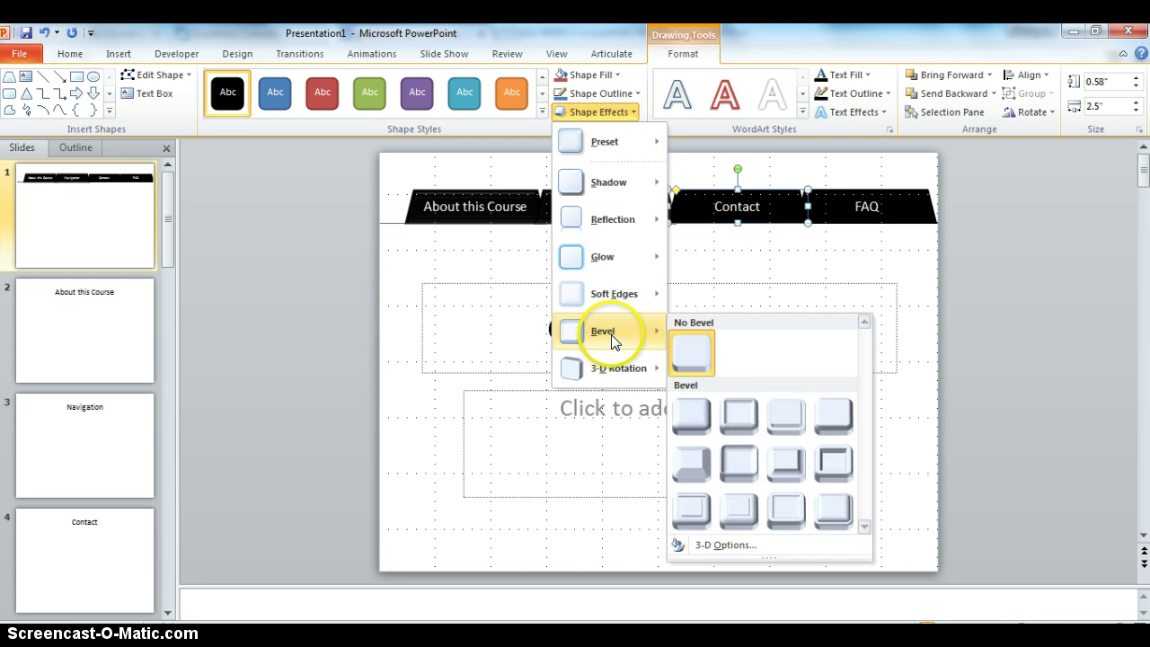
pyautogui.click(690, 514)
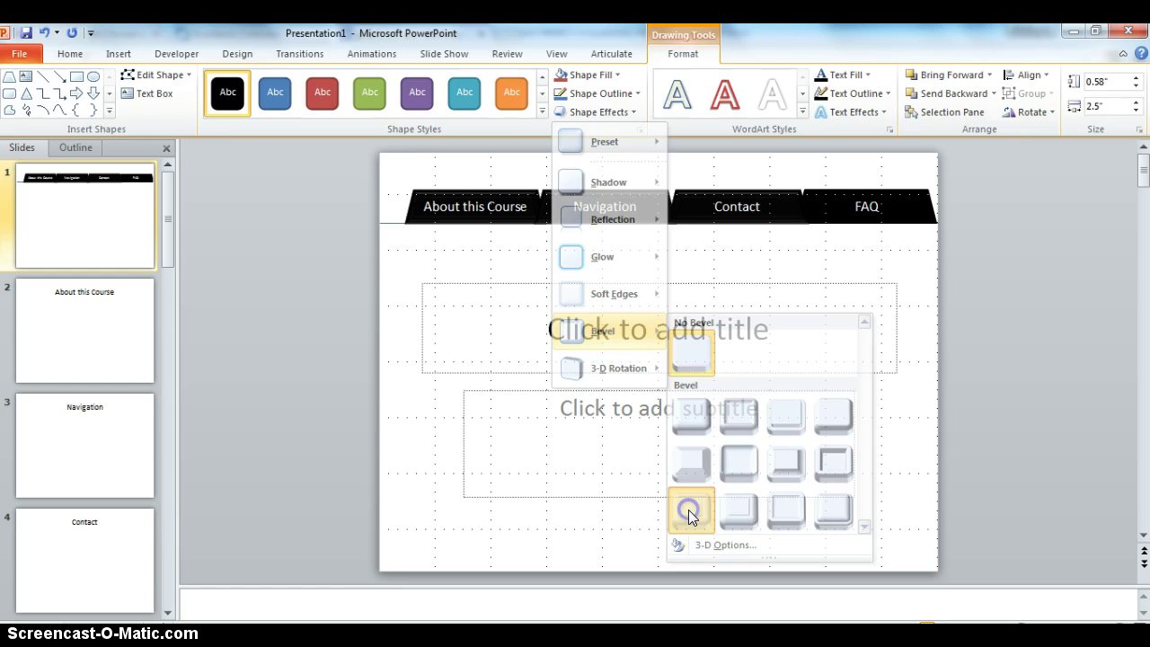
pyautogui.click(837, 261)
# Step: Apply the first bevel effect of the gallery's third row to the "FAQ" tab and deselect it
pyautogui.click(841, 196)
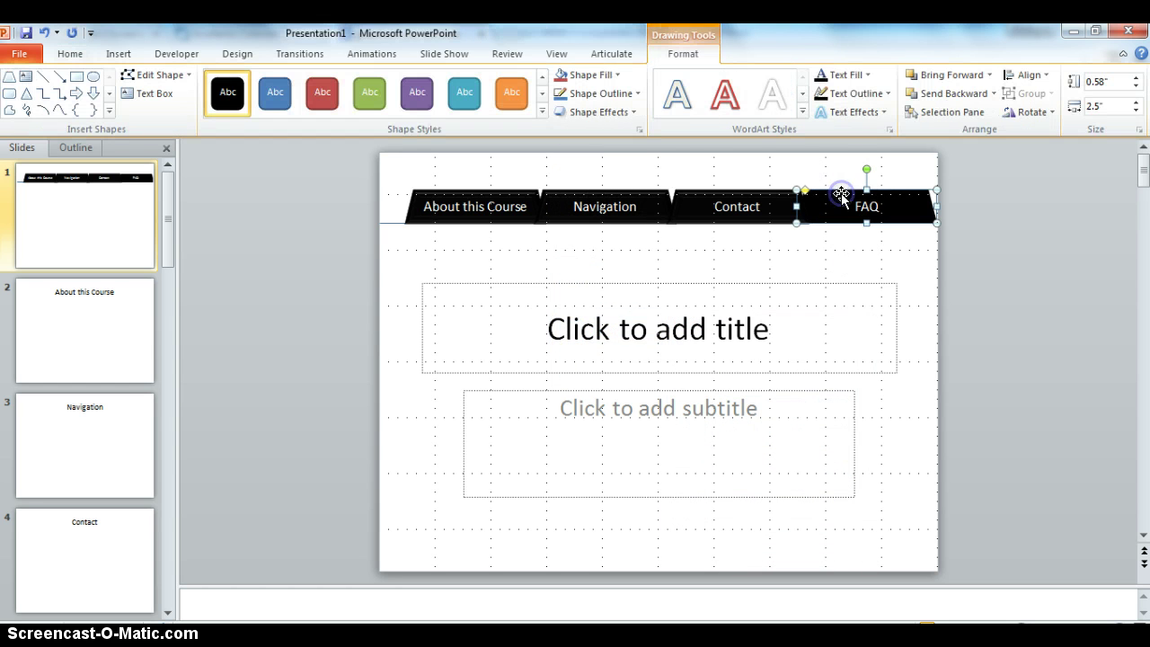
pyautogui.click(625, 114)
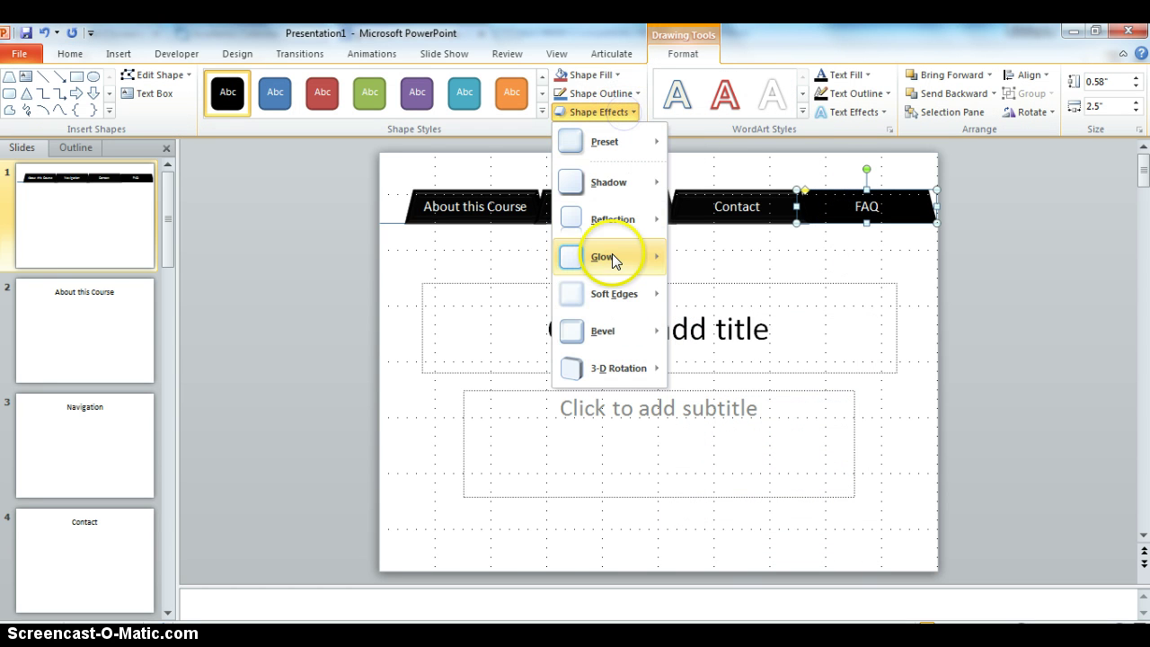
pyautogui.moveTo(613, 328)
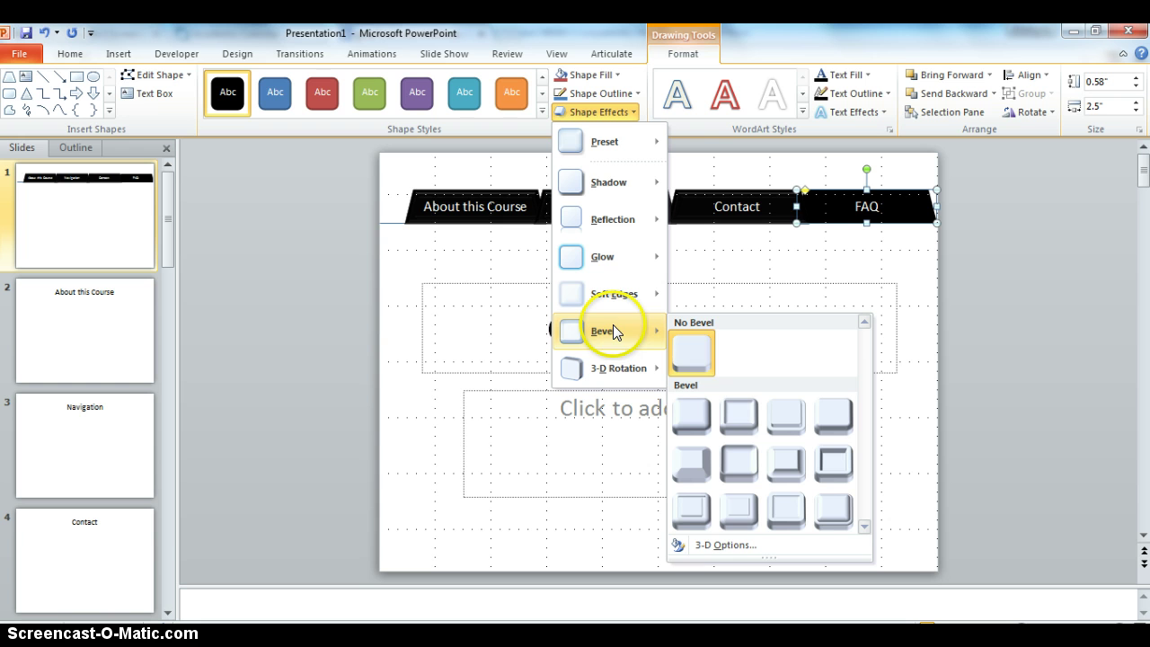
pyautogui.click(693, 515)
pyautogui.click(693, 515)
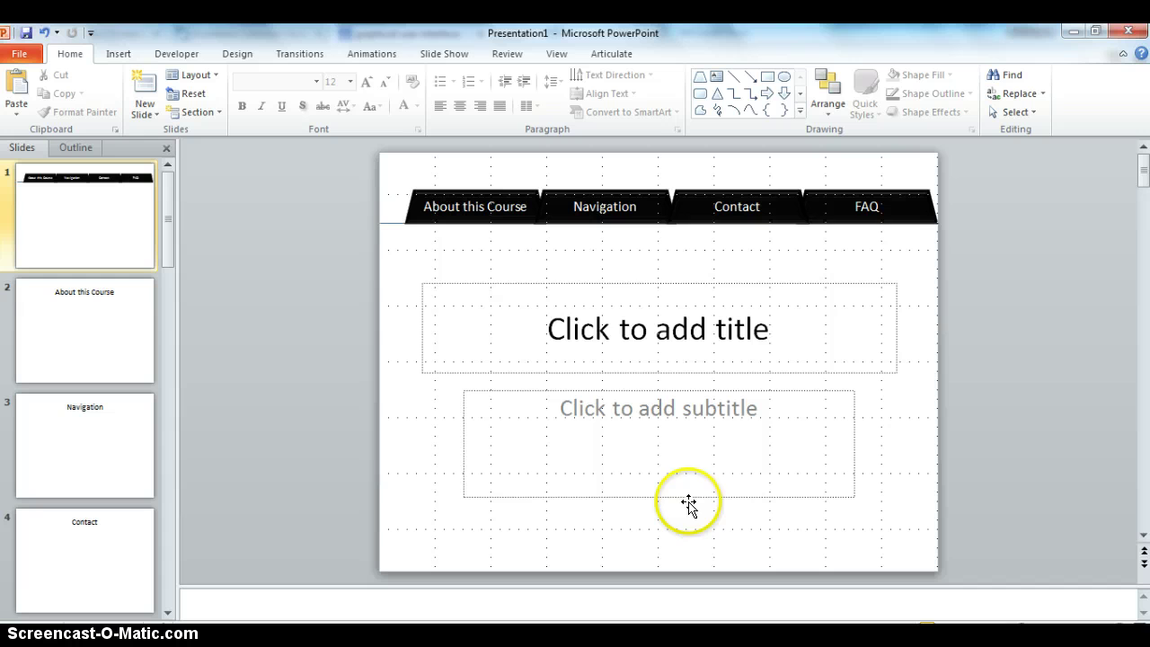
# Step: Enter "Effective Communication" as the title of slide 1
pyautogui.click(544, 328)
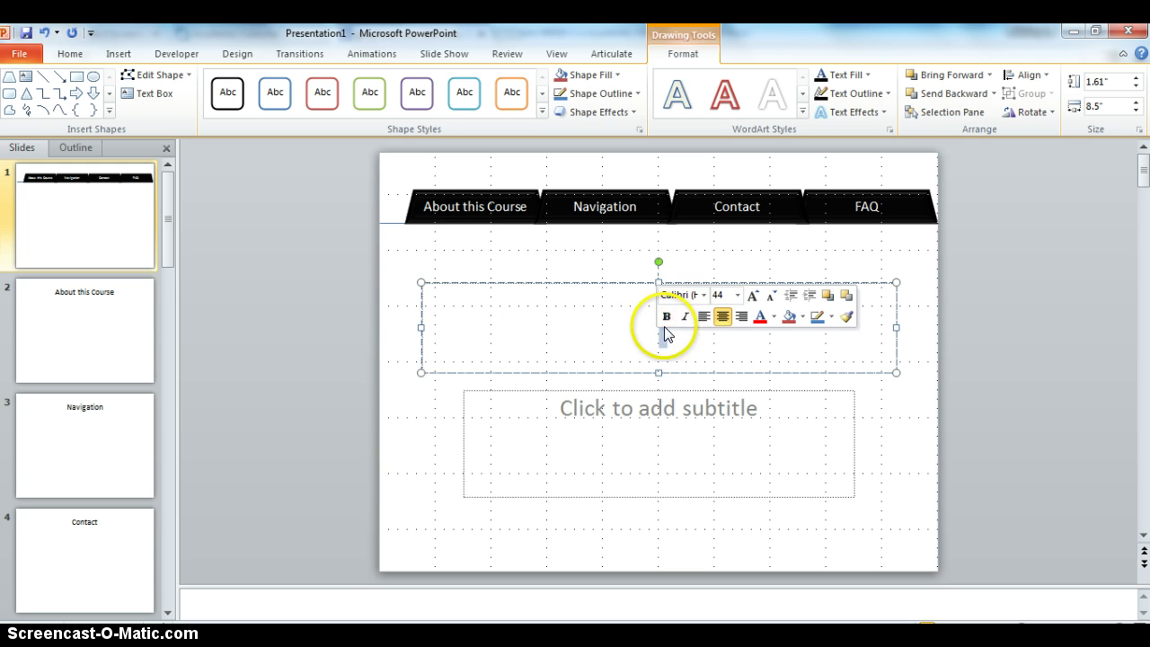
pyautogui.click(662, 322)
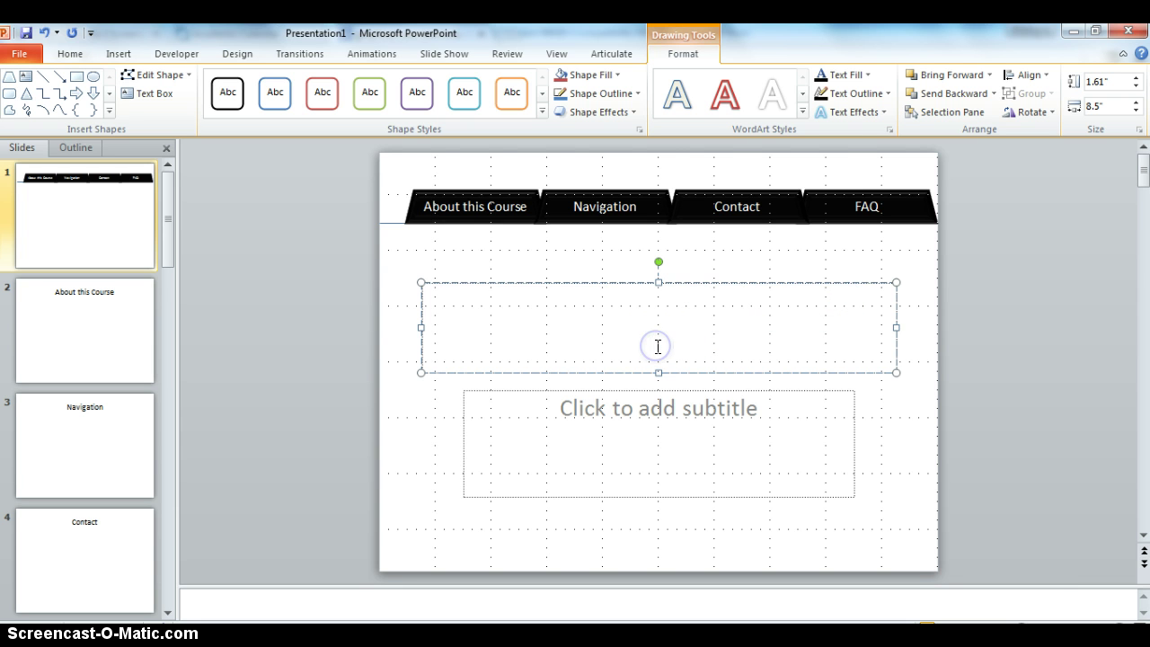
pyautogui.write('Effect')
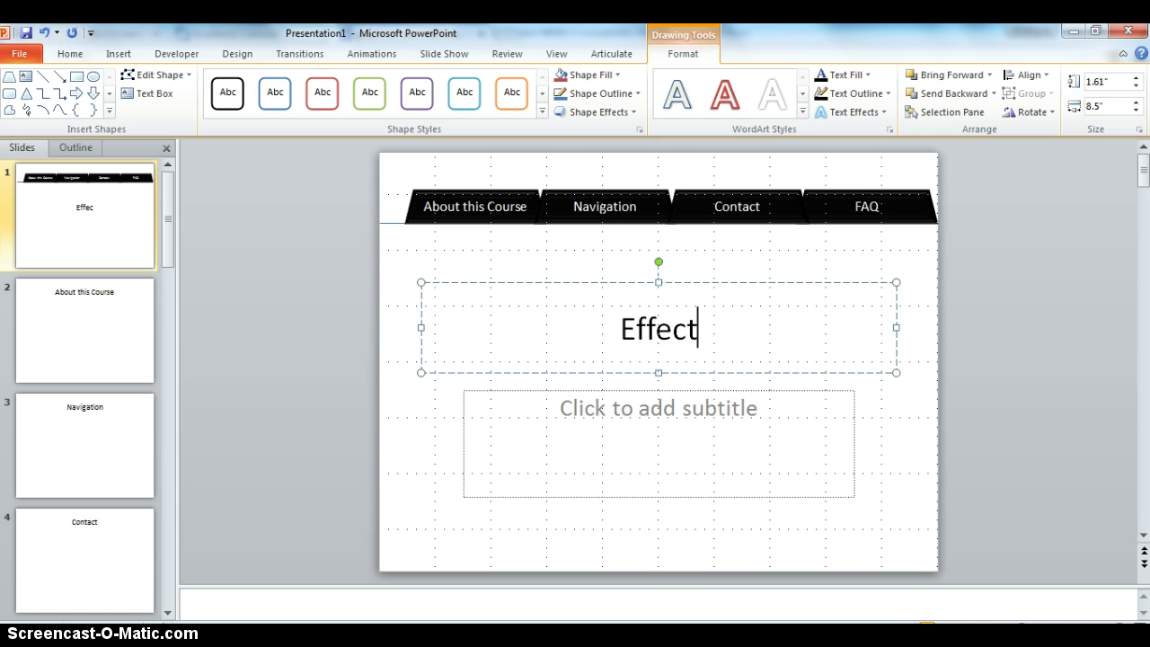
pyautogui.write('ive Commu')
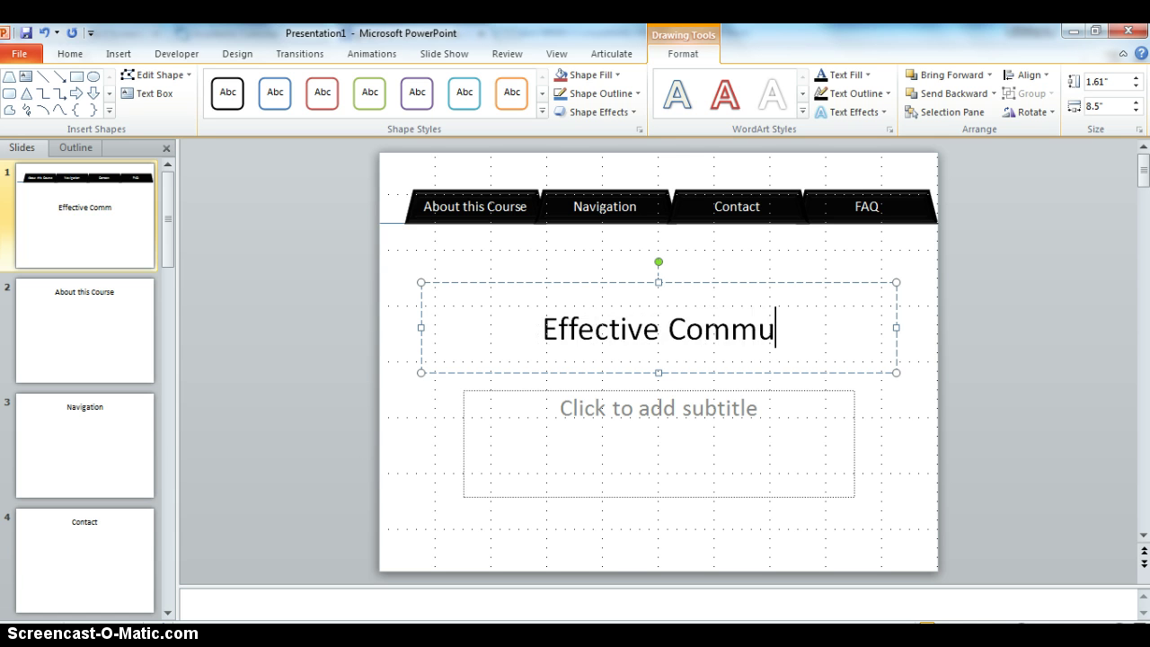
pyautogui.write('nication')
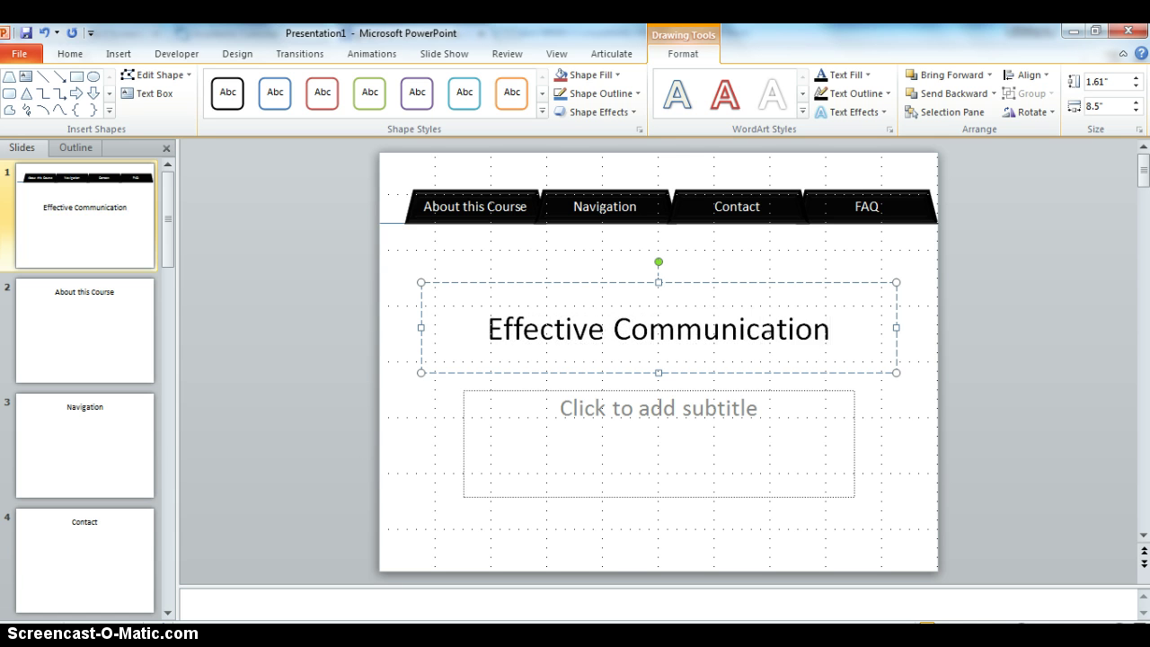
# Step: Insert the Penguins picture from the Sample Pictures folder and shrink it to 3" high by 4" wide in the slide's lower-right corner
pyautogui.click(654, 392)
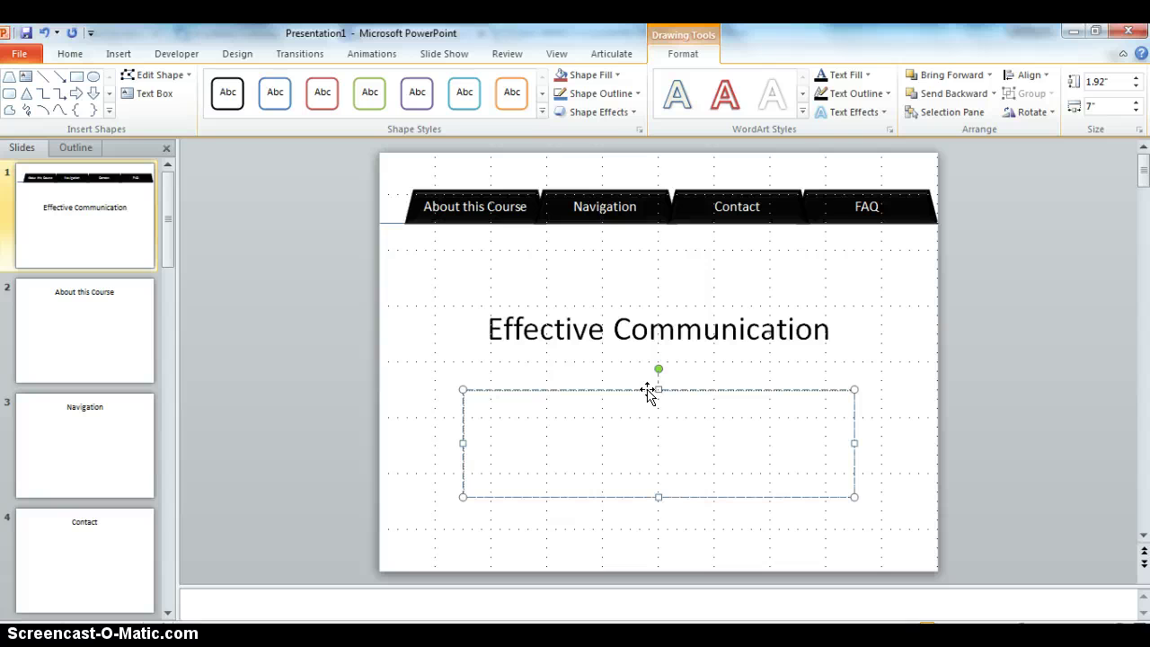
pyautogui.click(116, 52)
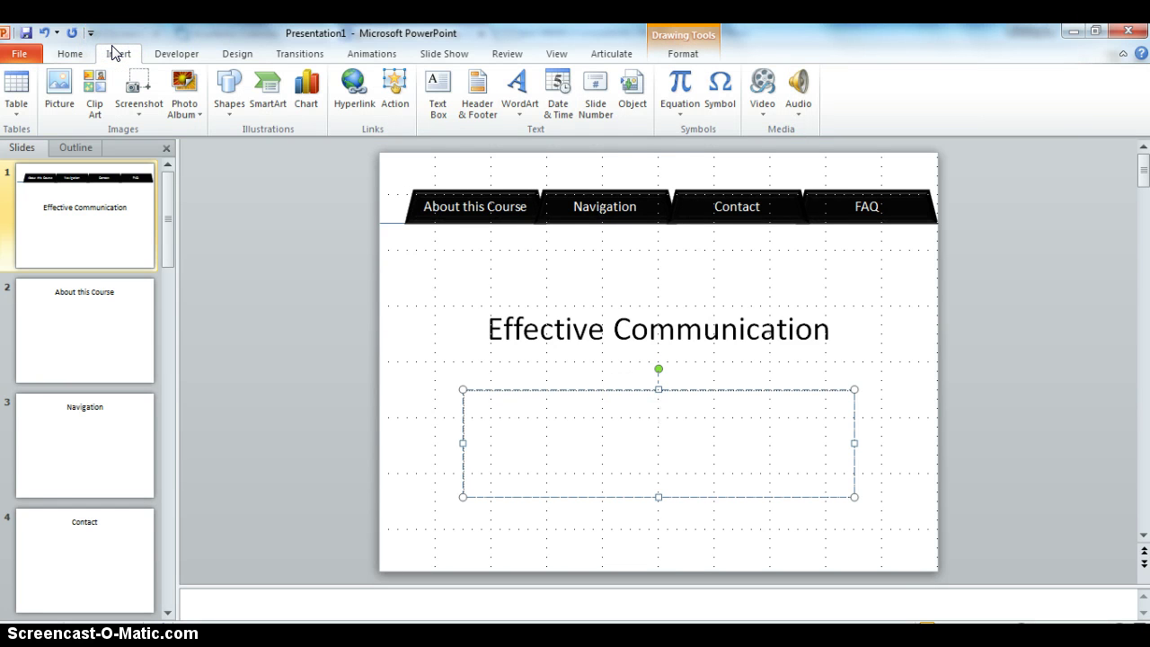
pyautogui.click(58, 90)
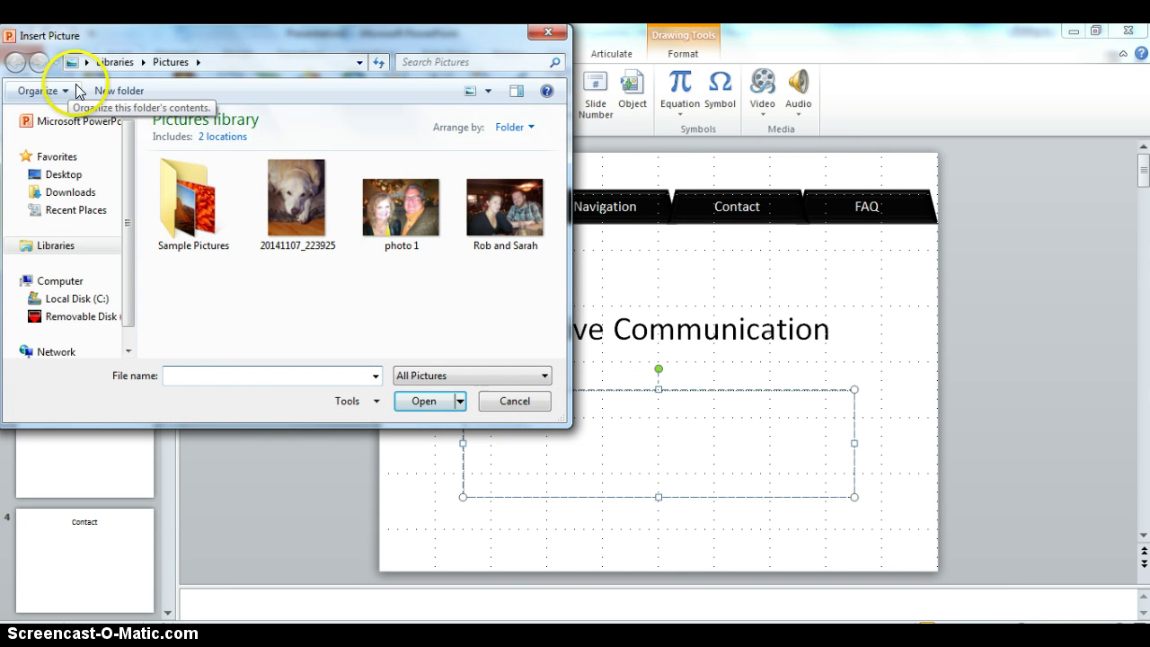
pyautogui.click(109, 301)
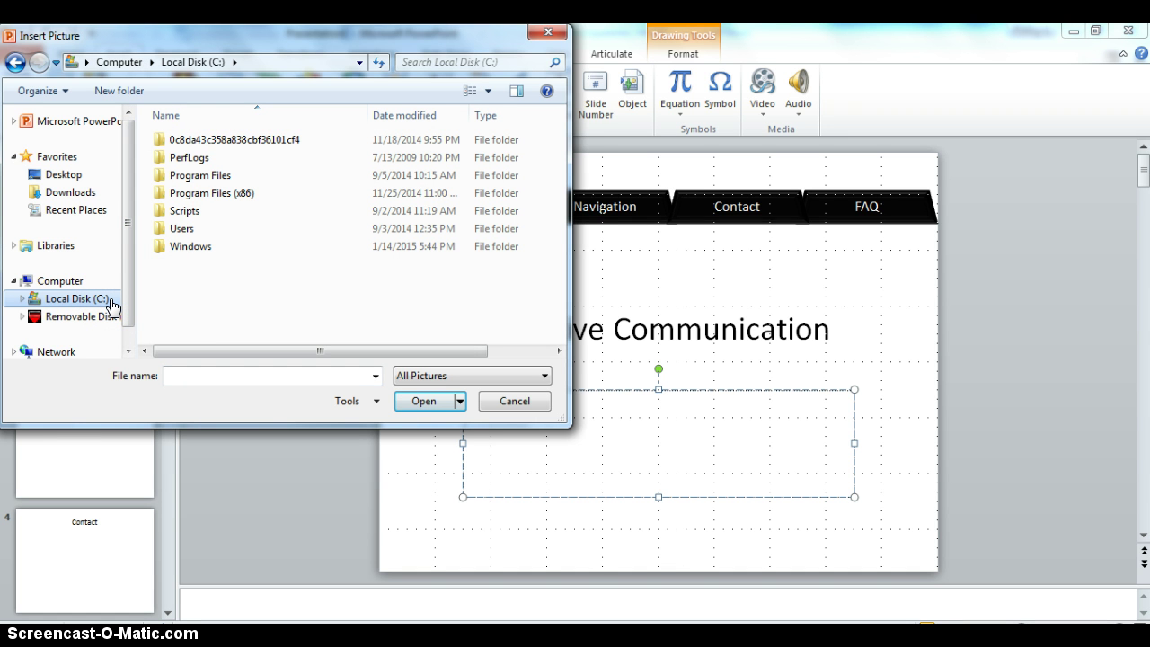
pyautogui.click(70, 246)
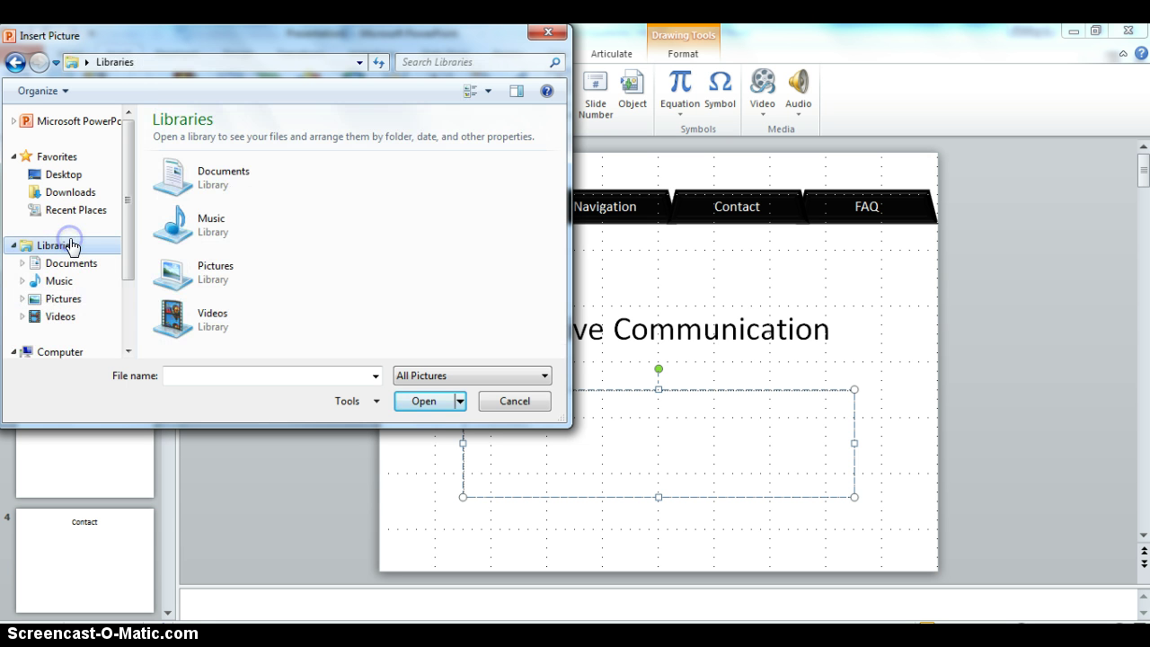
pyautogui.doubleClick(217, 264)
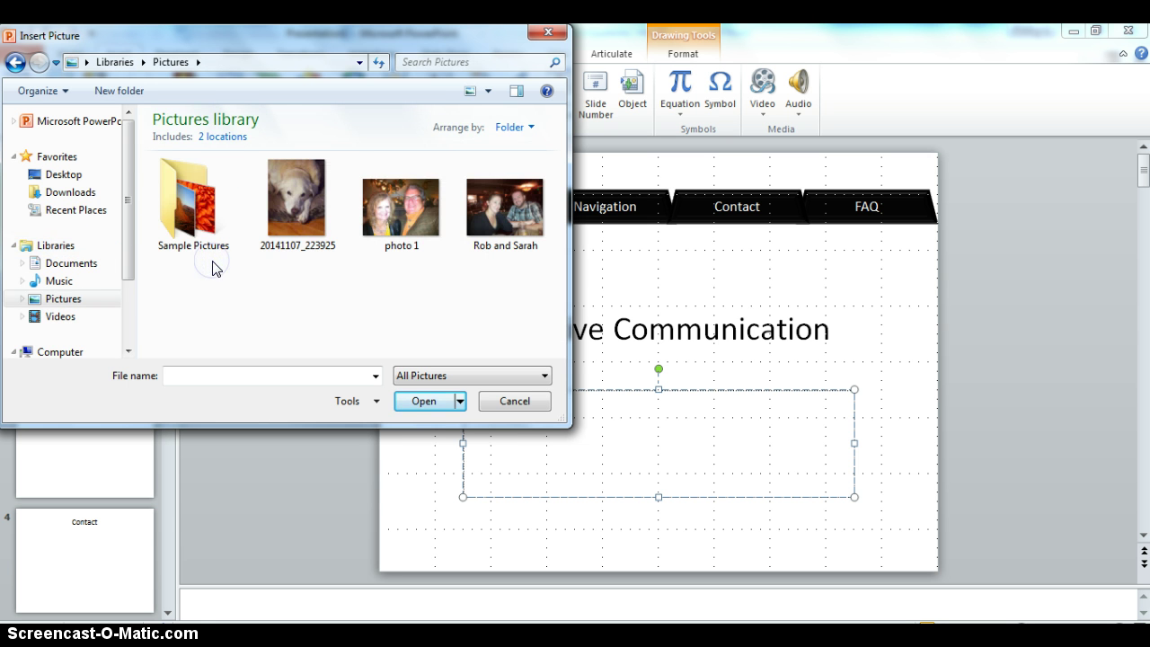
pyautogui.doubleClick(195, 202)
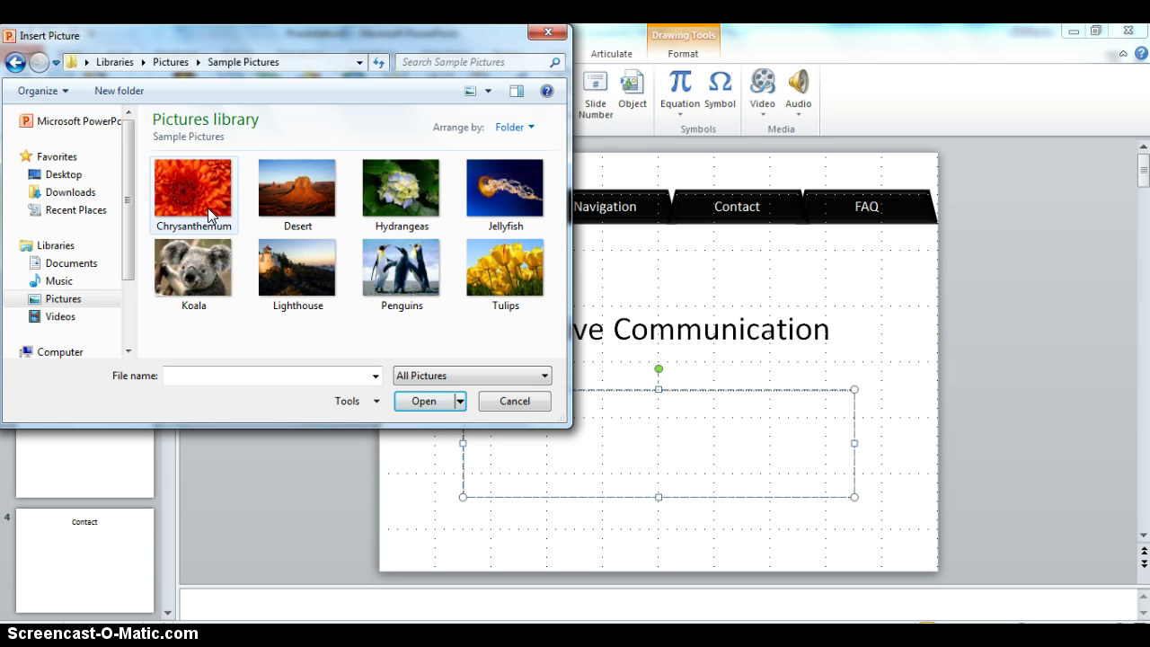
pyautogui.click(405, 273)
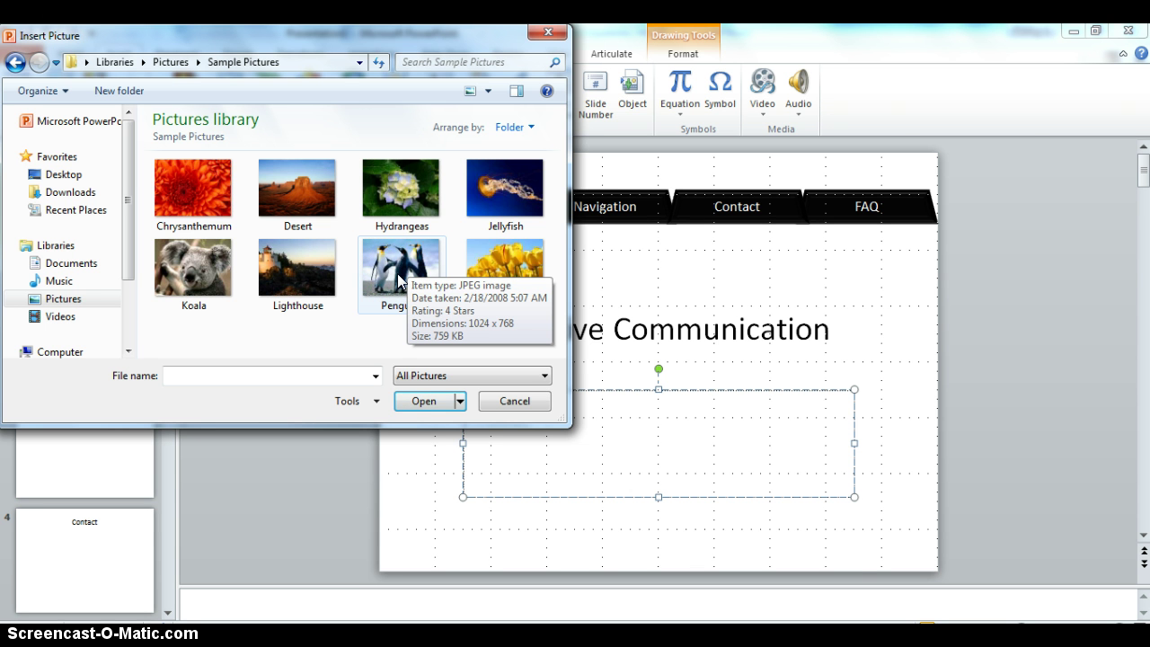
pyautogui.doubleClick(400, 282)
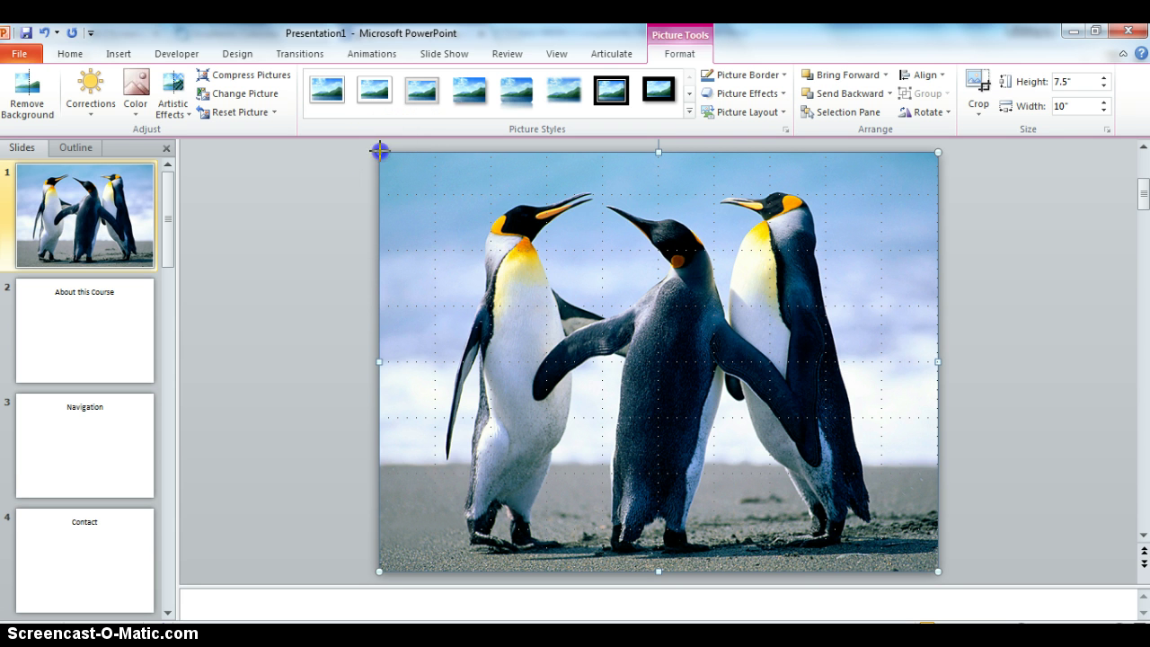
pyautogui.moveTo(379, 151); pyautogui.dragTo(714, 403)
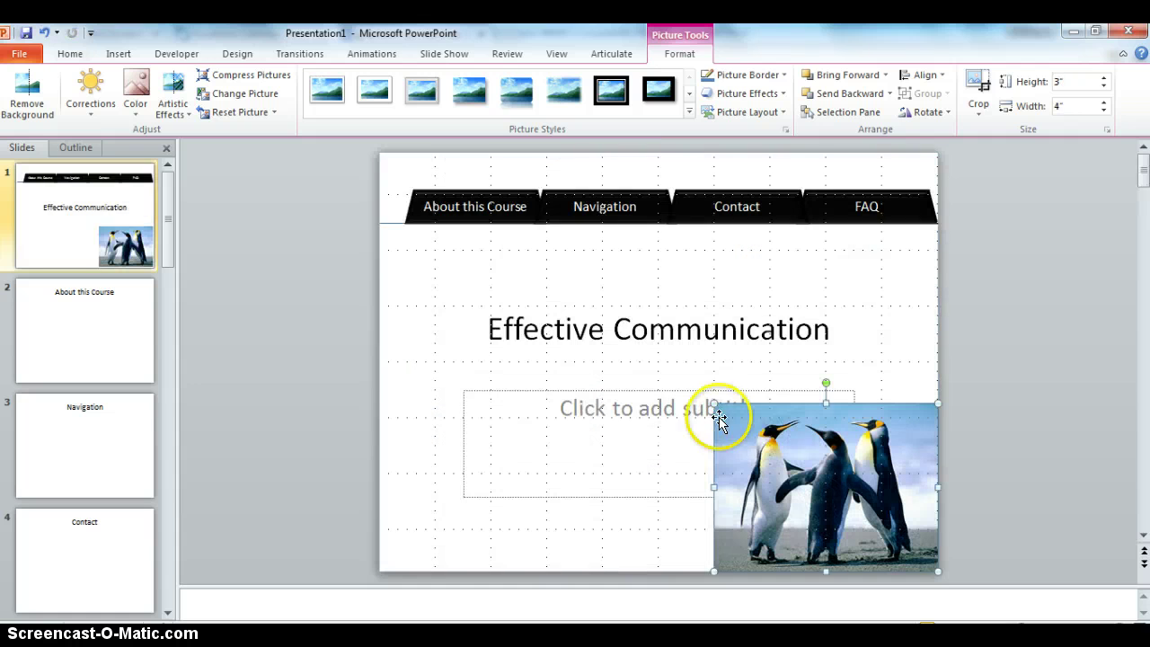
# Step: Delete the empty subtitle placeholder from slide 1
pyautogui.click(670, 391)
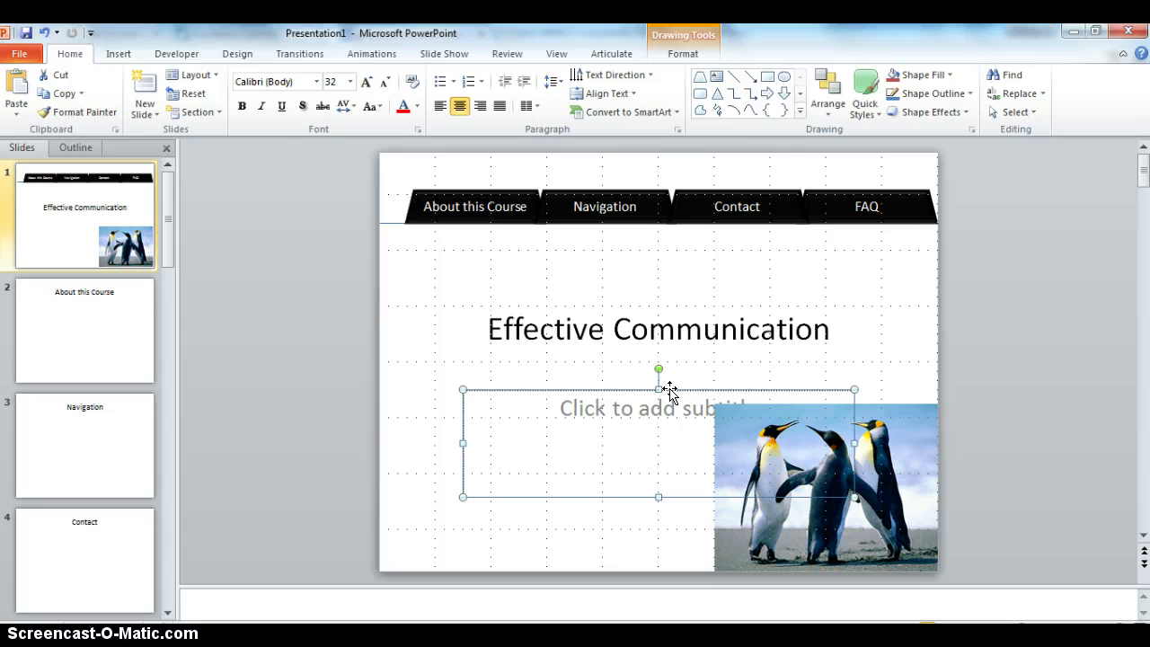
pyautogui.press('Delete')
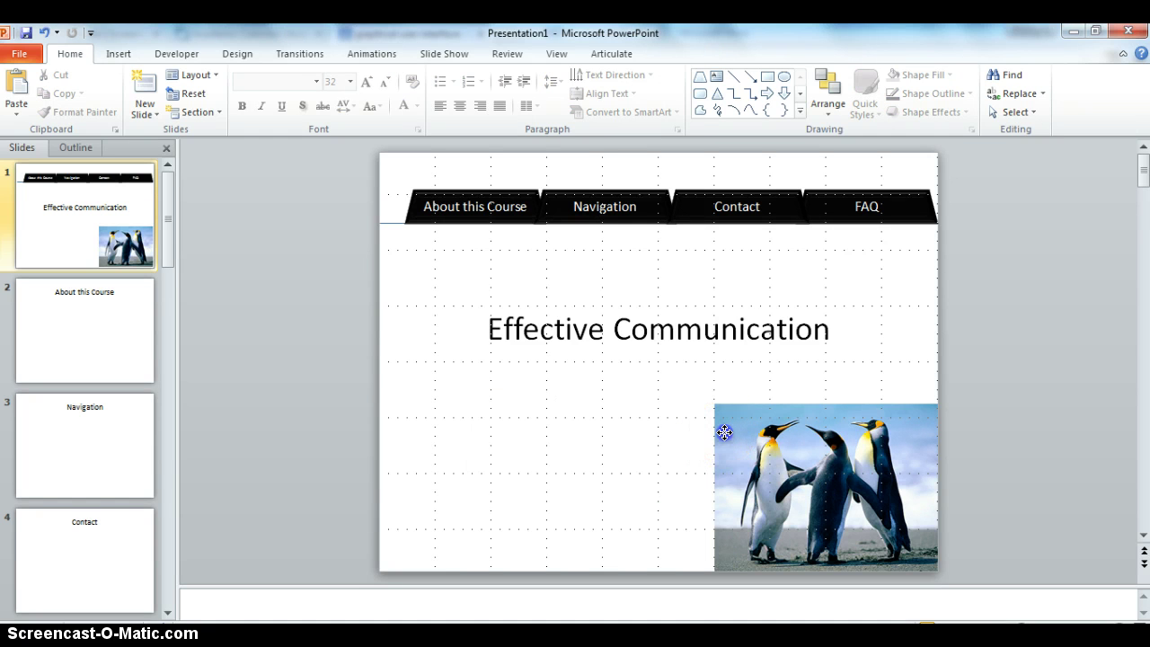
# Step: Move the "Effective Communication" title slightly up and place the penguin picture beneath its right half
pyautogui.moveTo(725, 431); pyautogui.dragTo(561, 379)
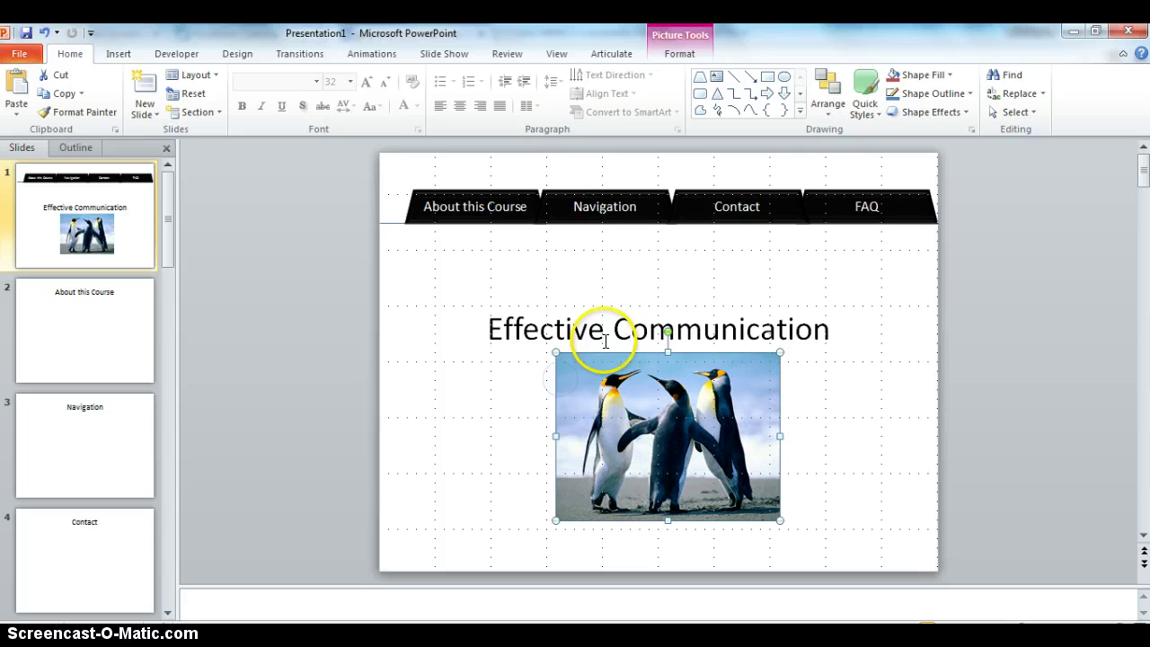
pyautogui.click(631, 304)
pyautogui.click(642, 278)
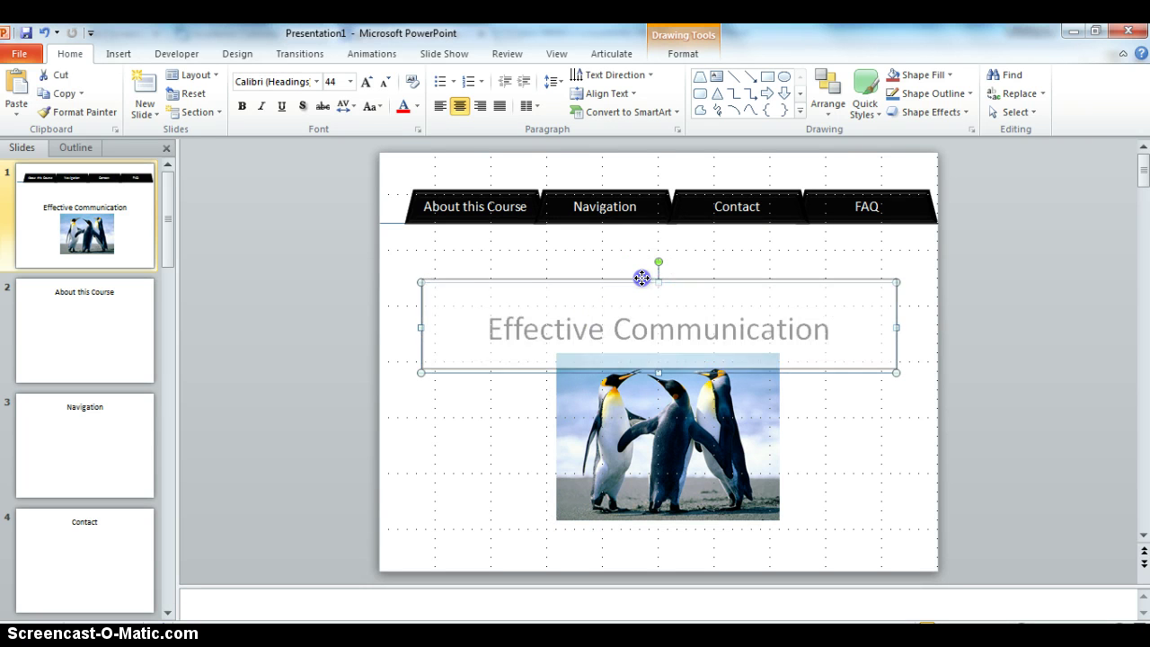
pyautogui.moveTo(642, 278); pyautogui.dragTo(639, 255)
pyautogui.click(642, 372)
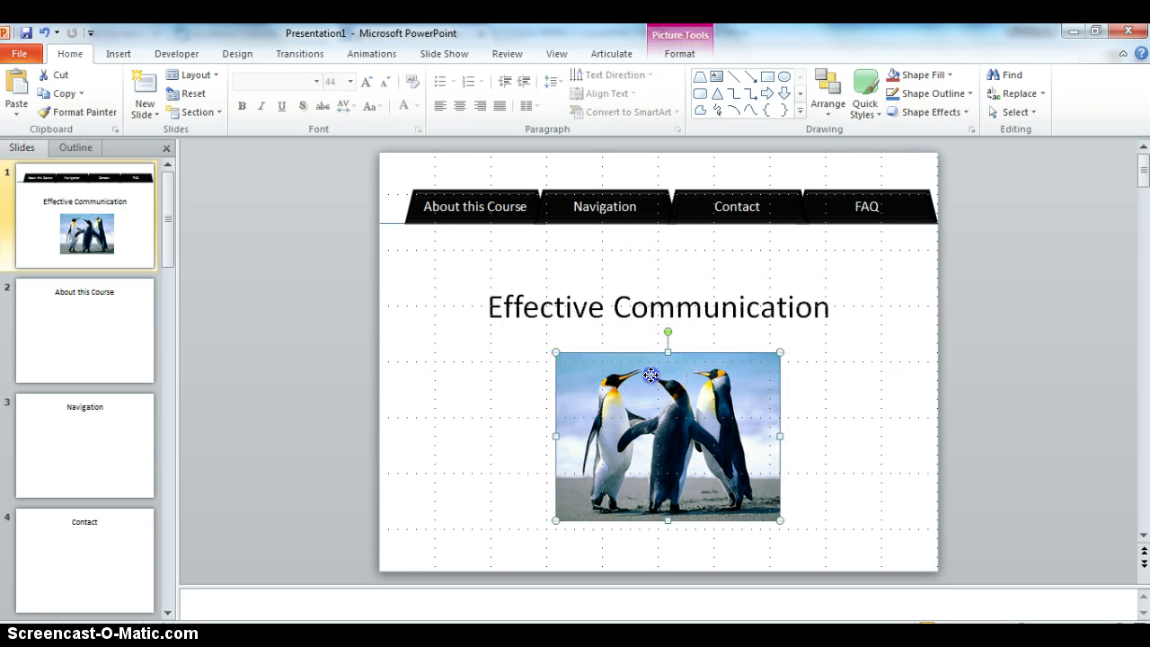
pyautogui.moveTo(660, 366)
pyautogui.mouseDown()
pyautogui.moveTo(703, 346)
pyautogui.moveTo(763, 346)
pyautogui.mouseUp()
# Step: Right-align the title text and shift the penguin picture so its right edge lines up with the title's end
pyautogui.click(764, 310)
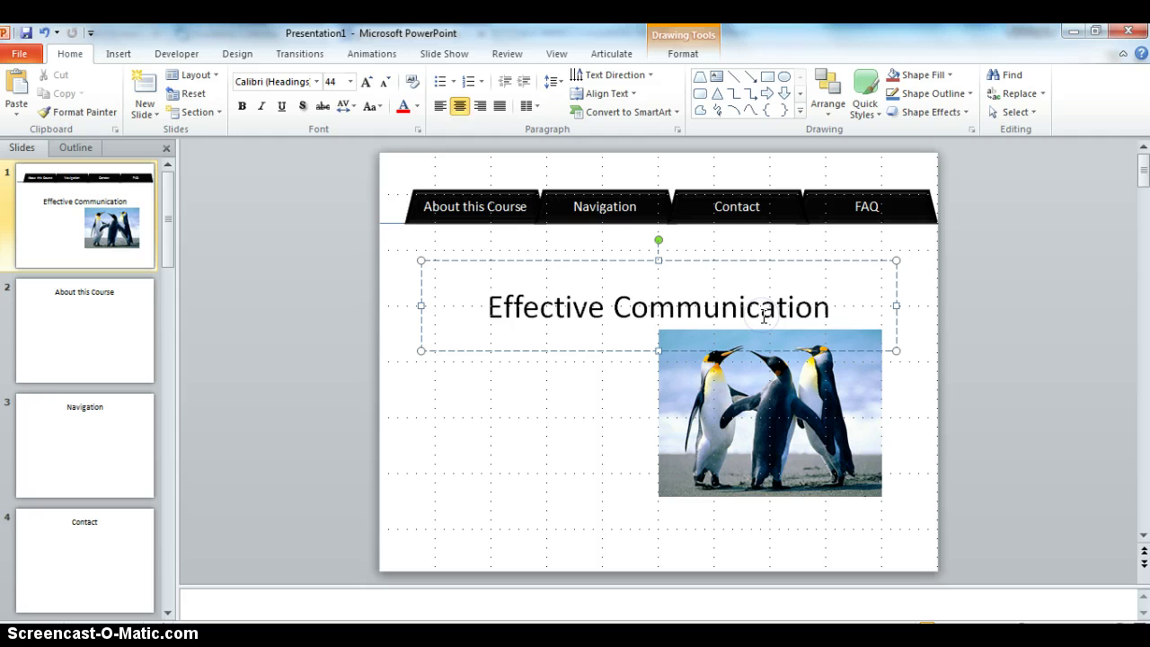
pyautogui.click(479, 306)
pyautogui.click(481, 106)
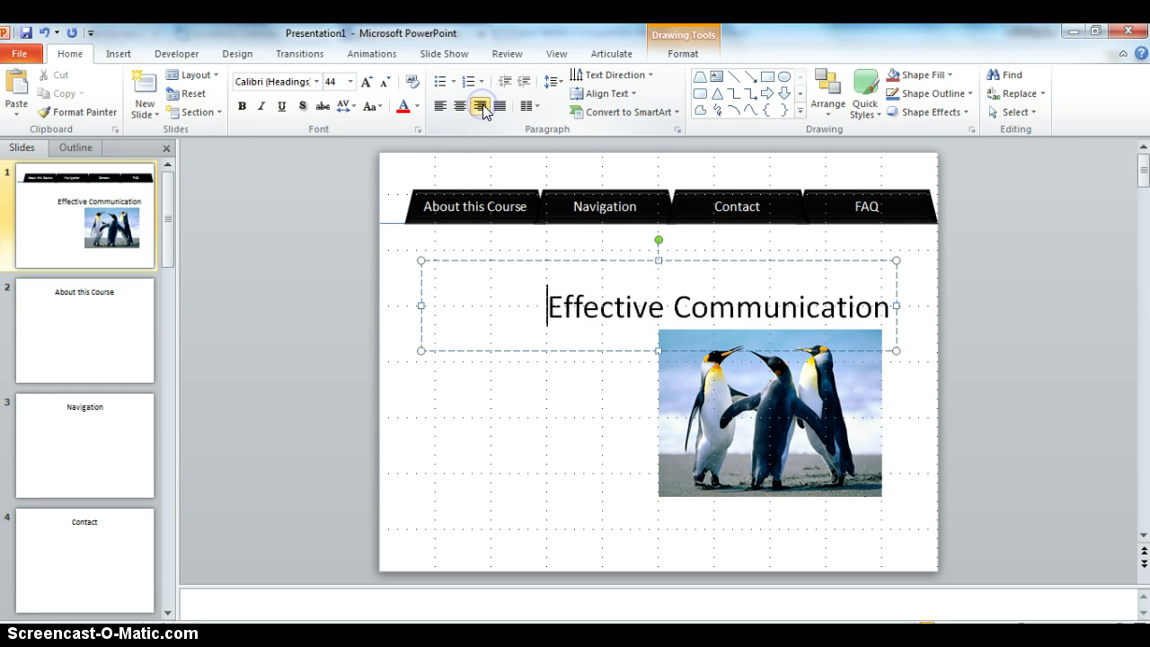
pyautogui.click(812, 384)
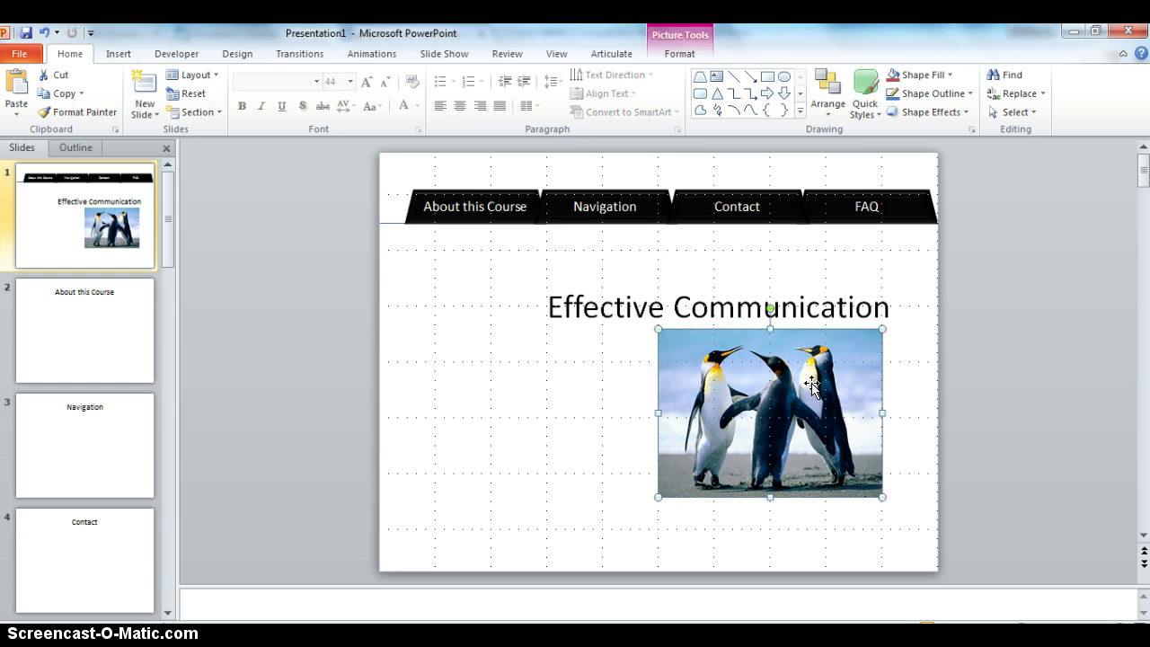
pyautogui.moveTo(812, 384); pyautogui.dragTo(821, 380)
pyautogui.click(617, 437)
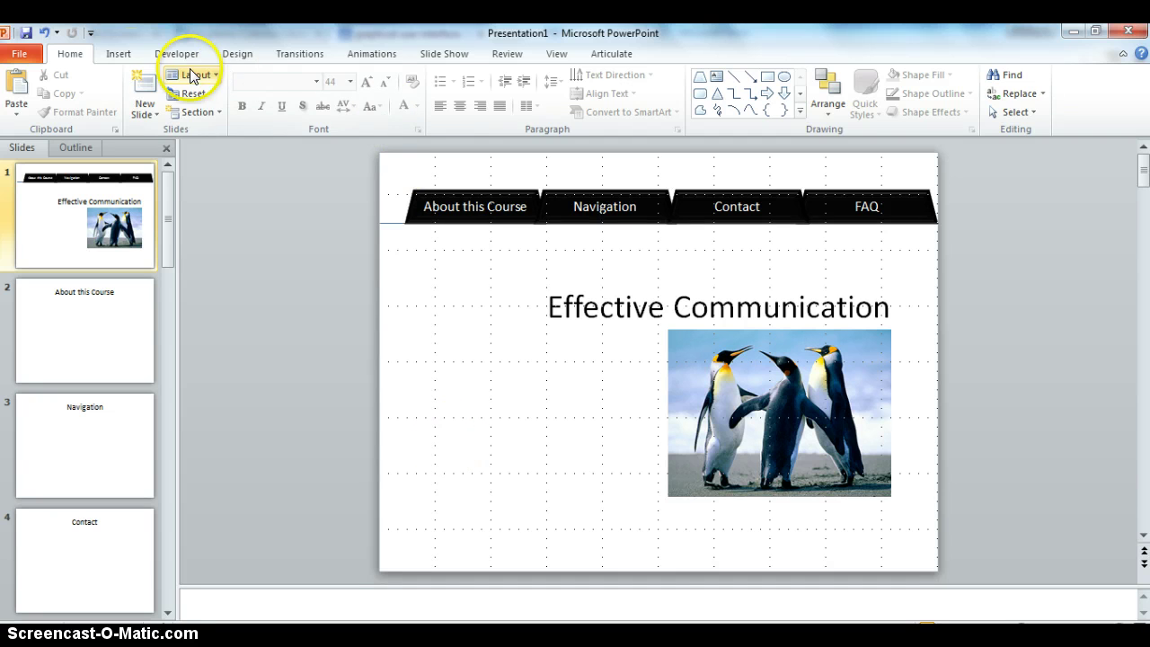
# Step: Draw a rounded rectangle about 0.5" high by 2.54" wide left of the title and apply the solid black shape style
pyautogui.click(124, 55)
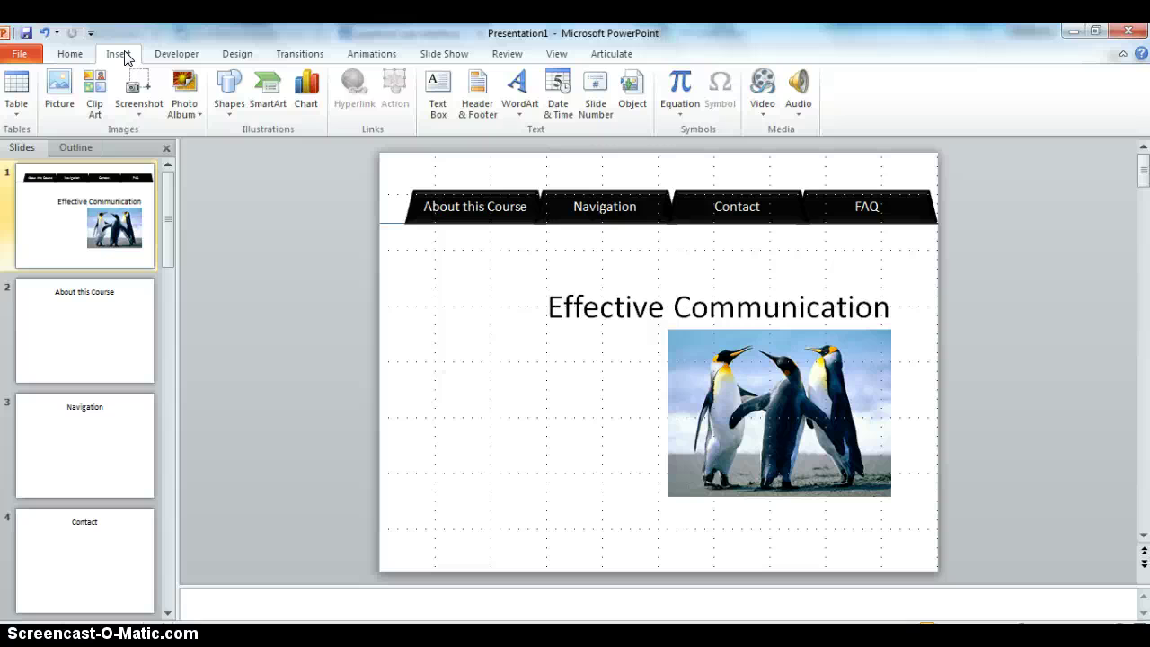
pyautogui.click(230, 106)
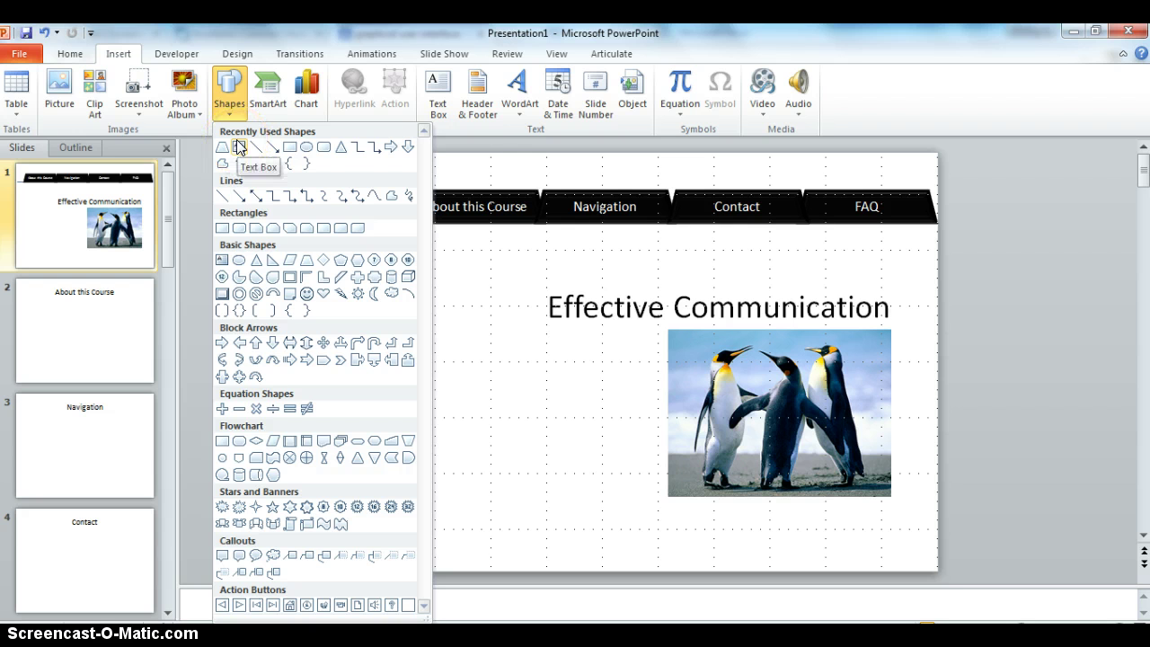
pyautogui.click(240, 234)
pyautogui.click(240, 232)
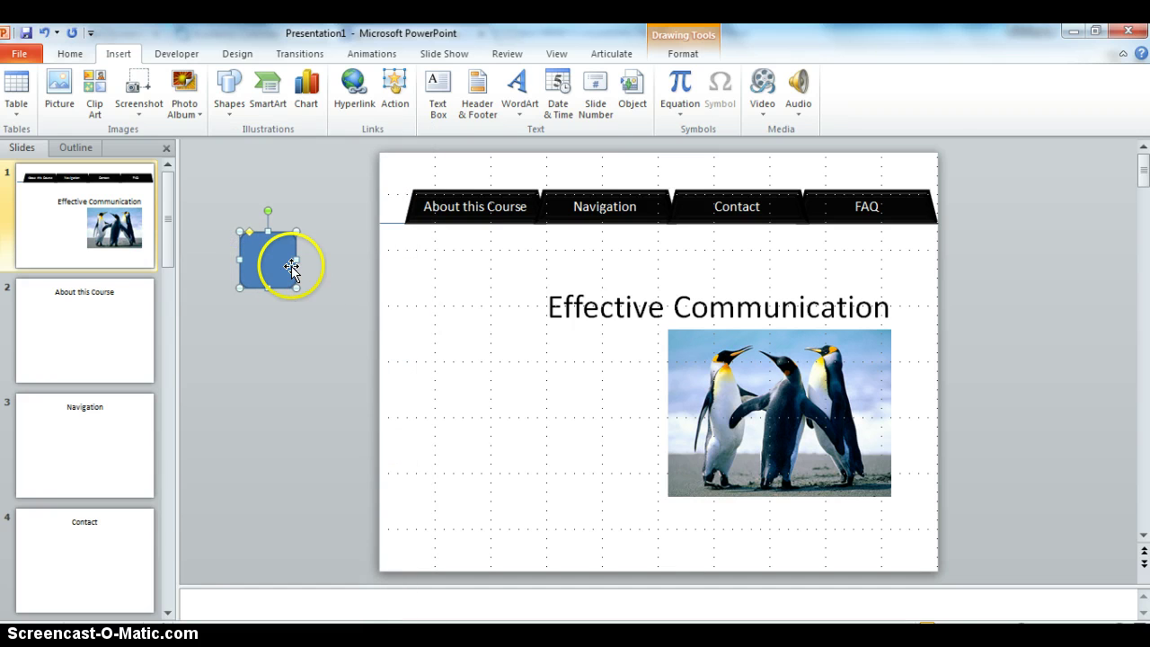
pyautogui.moveTo(284, 262); pyautogui.dragTo(537, 300)
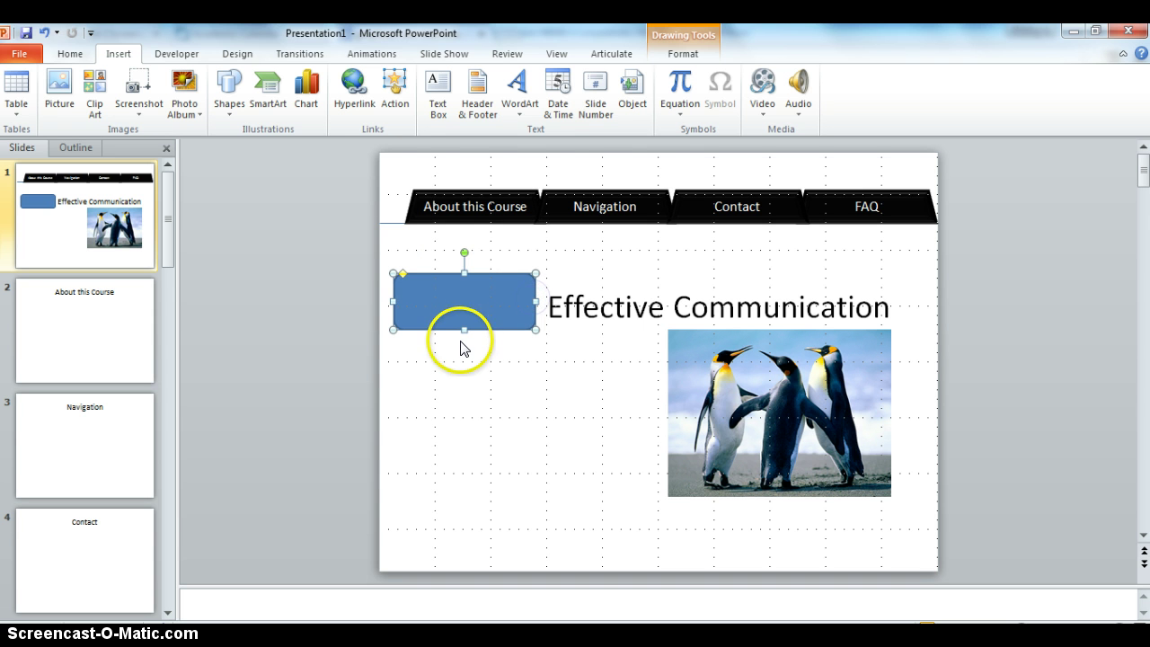
pyautogui.moveTo(462, 327); pyautogui.dragTo(456, 303)
pyautogui.click(475, 295)
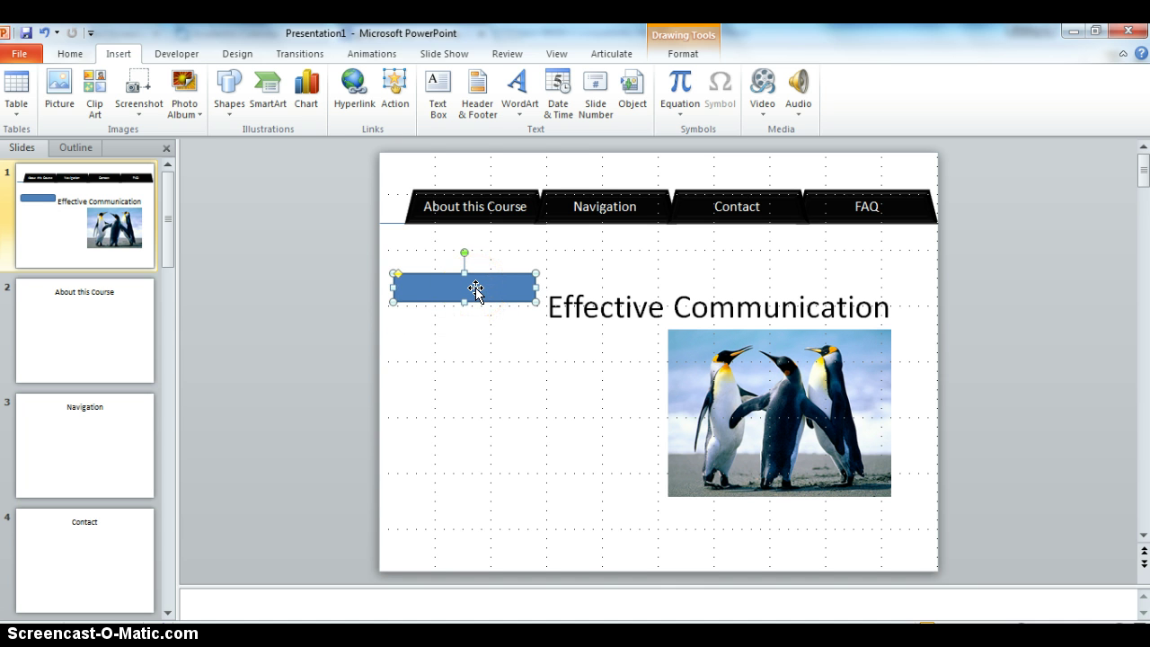
pyautogui.doubleClick(476, 291)
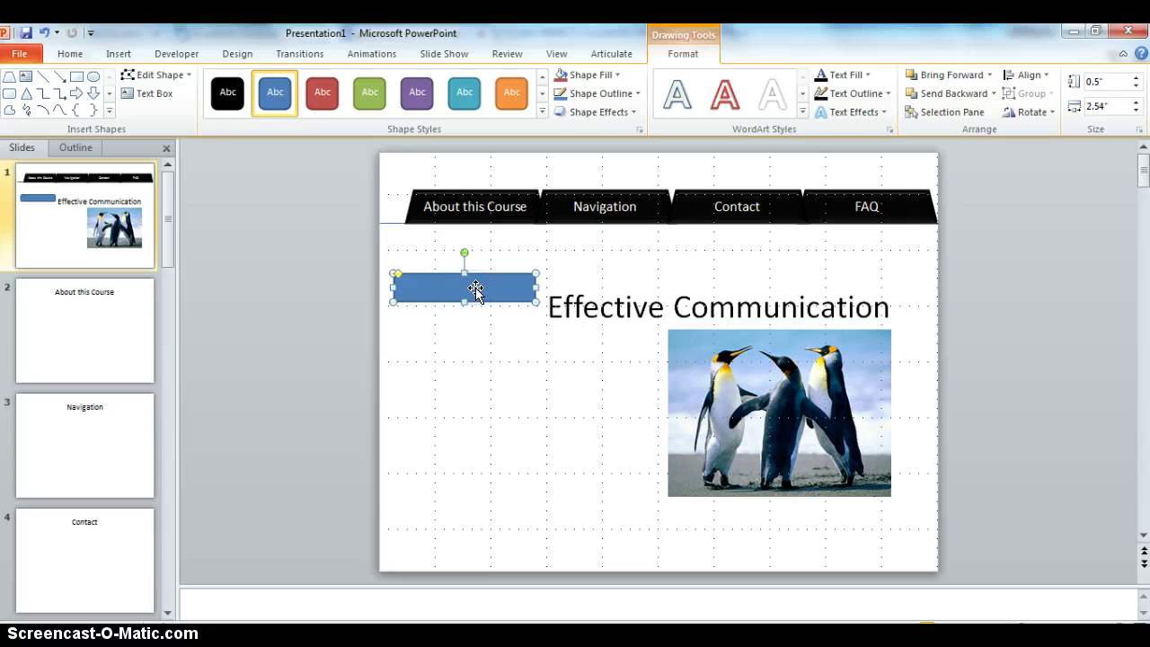
pyautogui.click(224, 97)
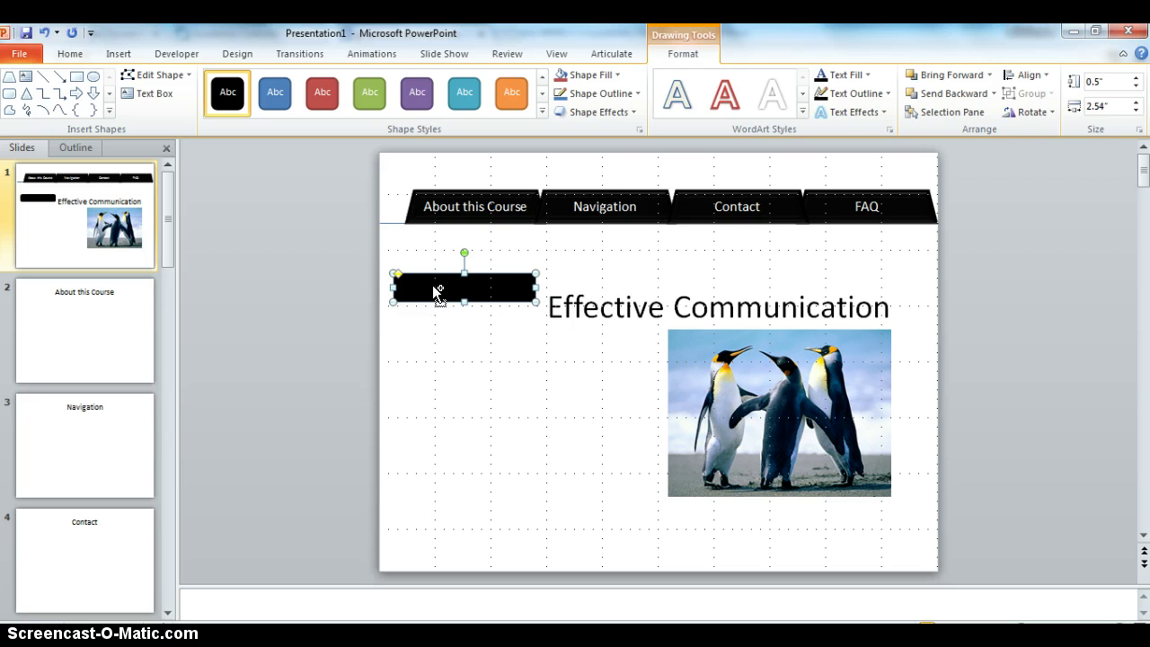
# Step: Copy the black rounded rectangle and paste five duplicates onto slide 1
pyautogui.hotkey('ctrl', 'c')
pyautogui.hotkey('ctrl', 'v')
pyautogui.hotkey('ctrl', 'v')
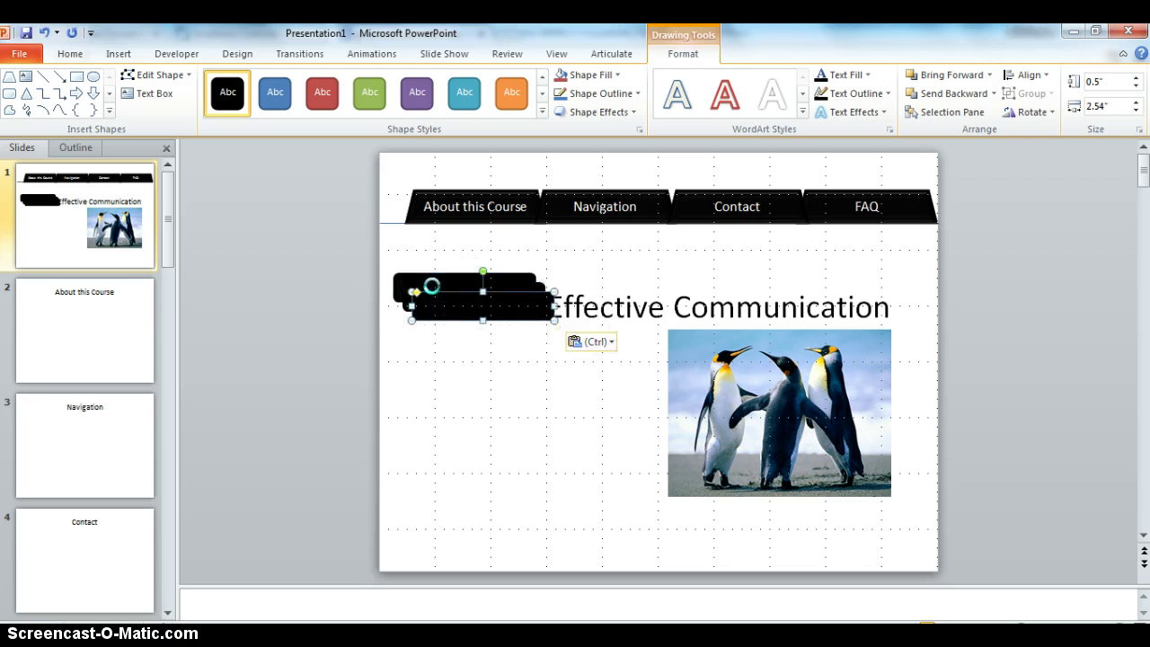
pyautogui.hotkey('ctrl', 'v')
pyautogui.hotkey('ctrl', 'v')
pyautogui.hotkey('ctrl', 'v')
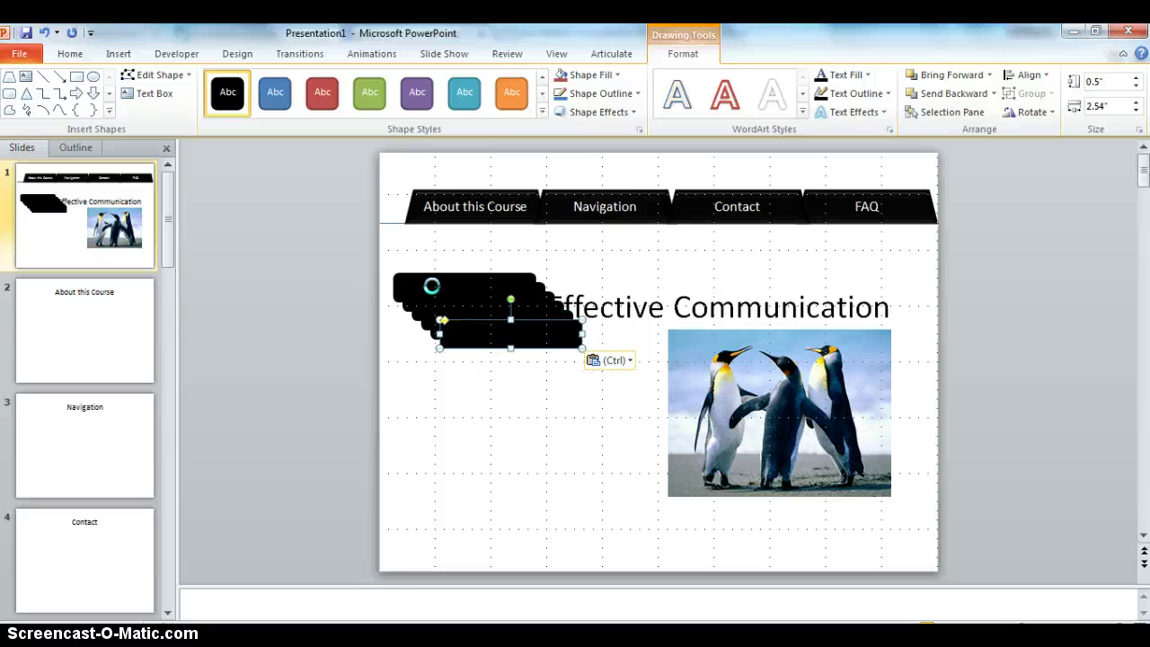
# Step: Arrange the six black rounded rectangles in an evenly spaced vertical column left of the title and picture
pyautogui.moveTo(475, 333); pyautogui.dragTo(439, 454)
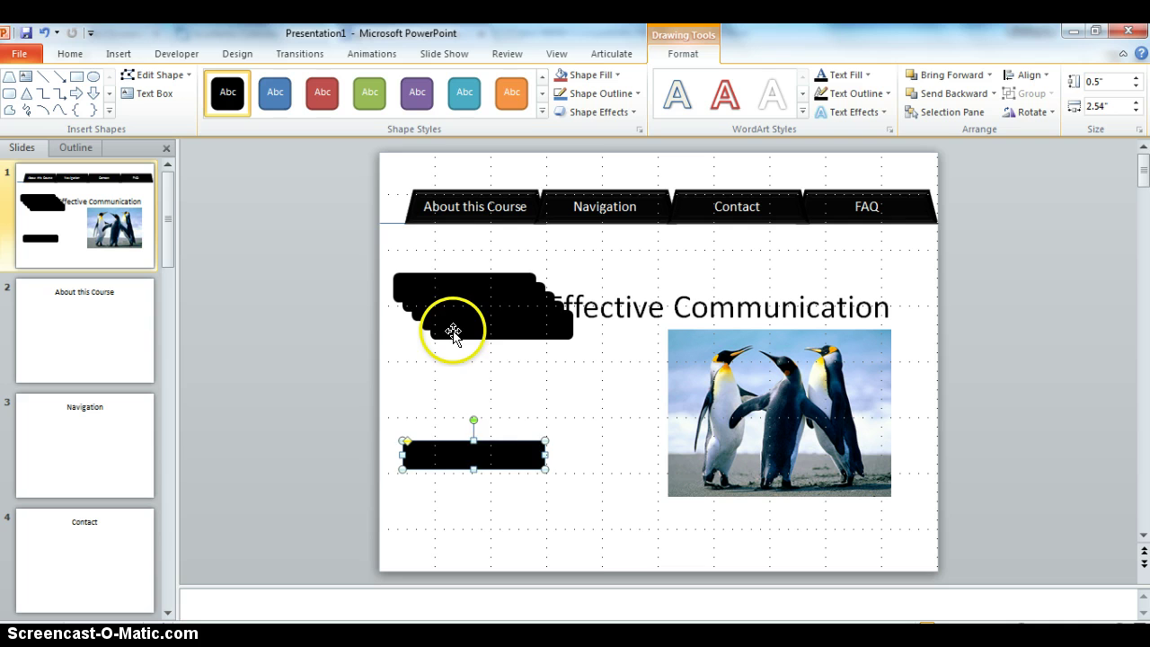
pyautogui.moveTo(453, 331); pyautogui.dragTo(426, 336)
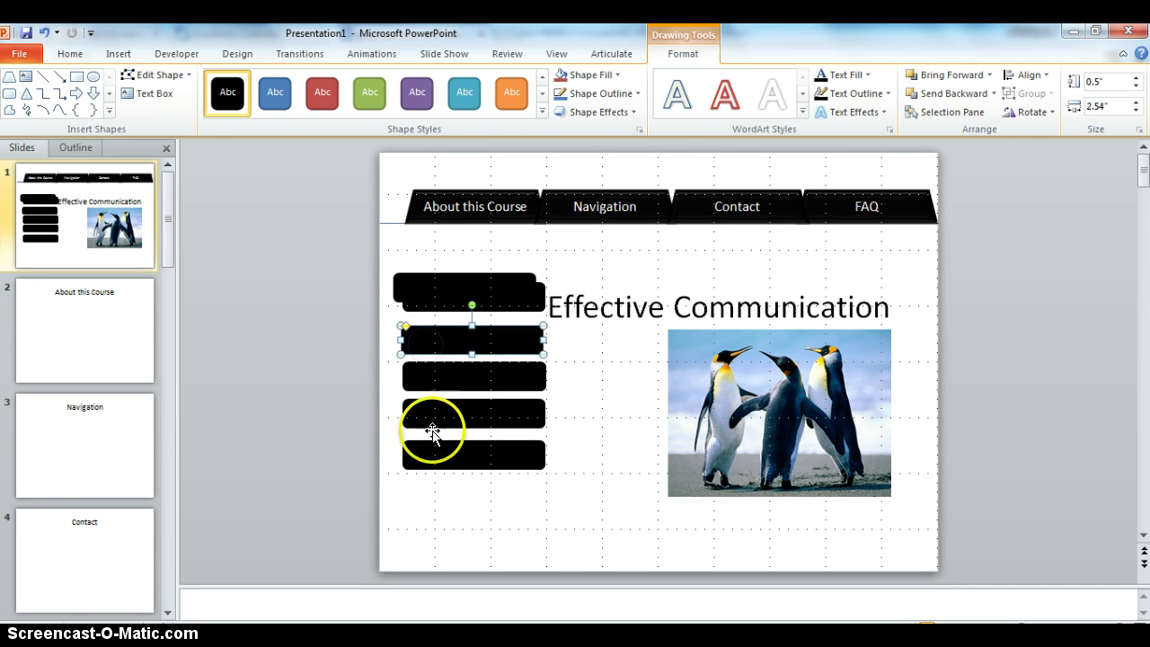
pyautogui.moveTo(435, 461); pyautogui.dragTo(435, 482)
pyautogui.moveTo(437, 423); pyautogui.dragTo(438, 447)
pyautogui.moveTo(437, 382); pyautogui.dragTo(437, 404)
pyautogui.moveTo(437, 329); pyautogui.dragTo(439, 354)
pyautogui.moveTo(449, 302)
pyautogui.mouseDown()
pyautogui.moveTo(448, 326)
pyautogui.moveTo(463, 287)
pyautogui.mouseUp()
pyautogui.click(445, 290)
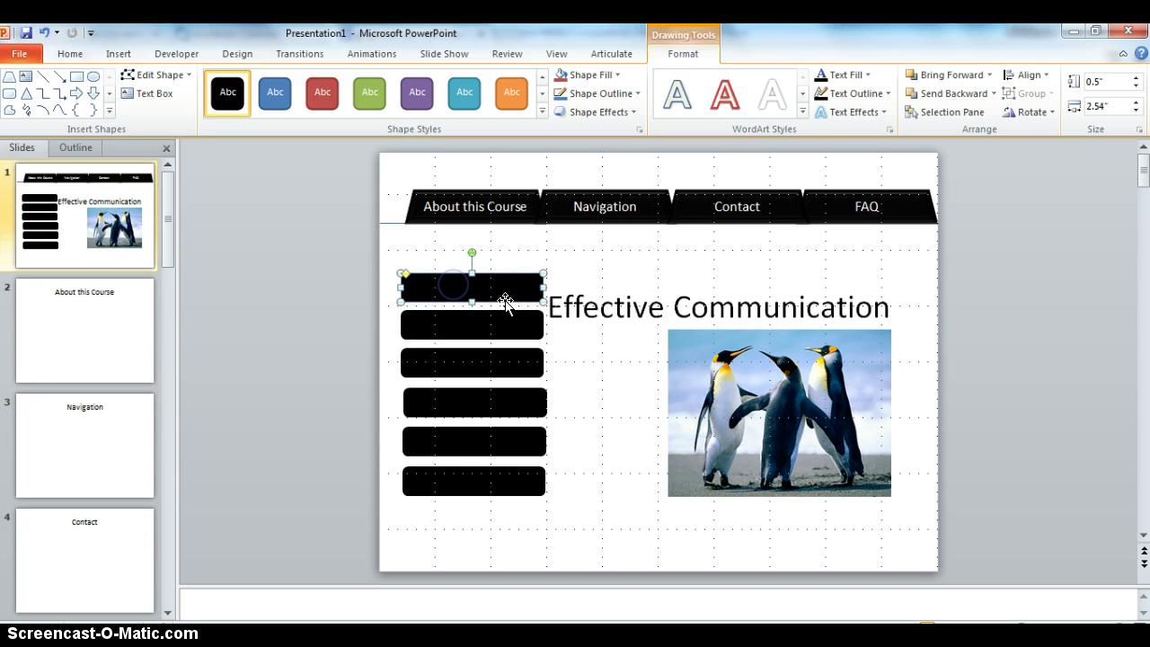
# Step: Reduce the "Effective Communication" title's font size to 40 and deselect it
pyautogui.click(583, 306)
pyautogui.moveTo(551, 307); pyautogui.dragTo(822, 303)
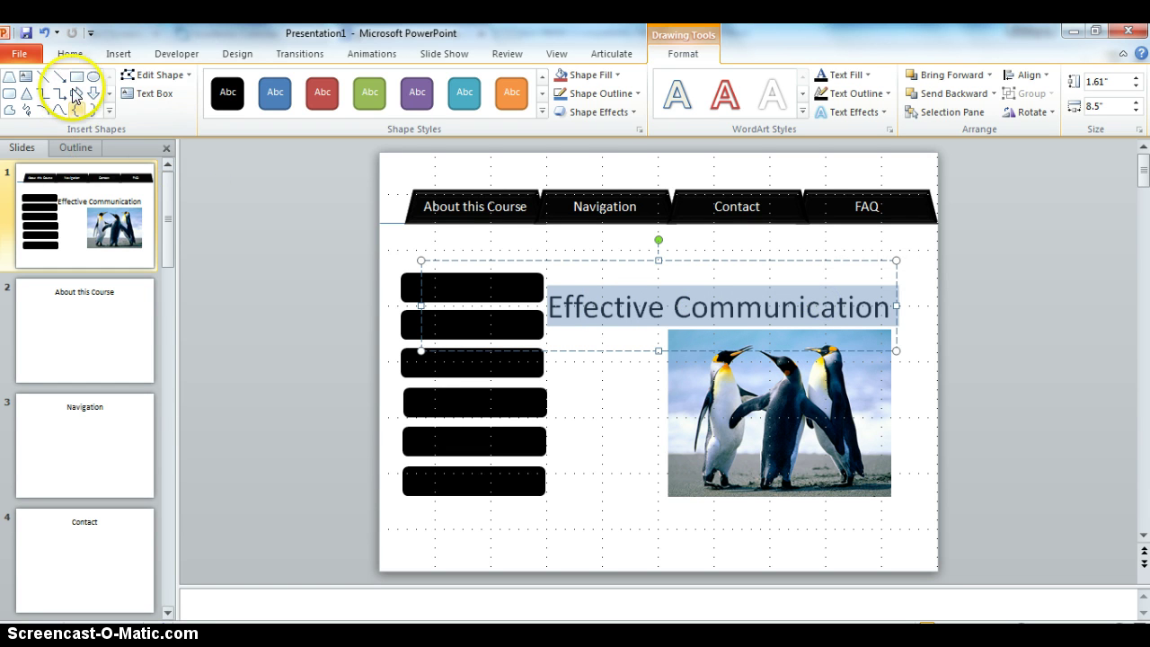
pyautogui.click(70, 55)
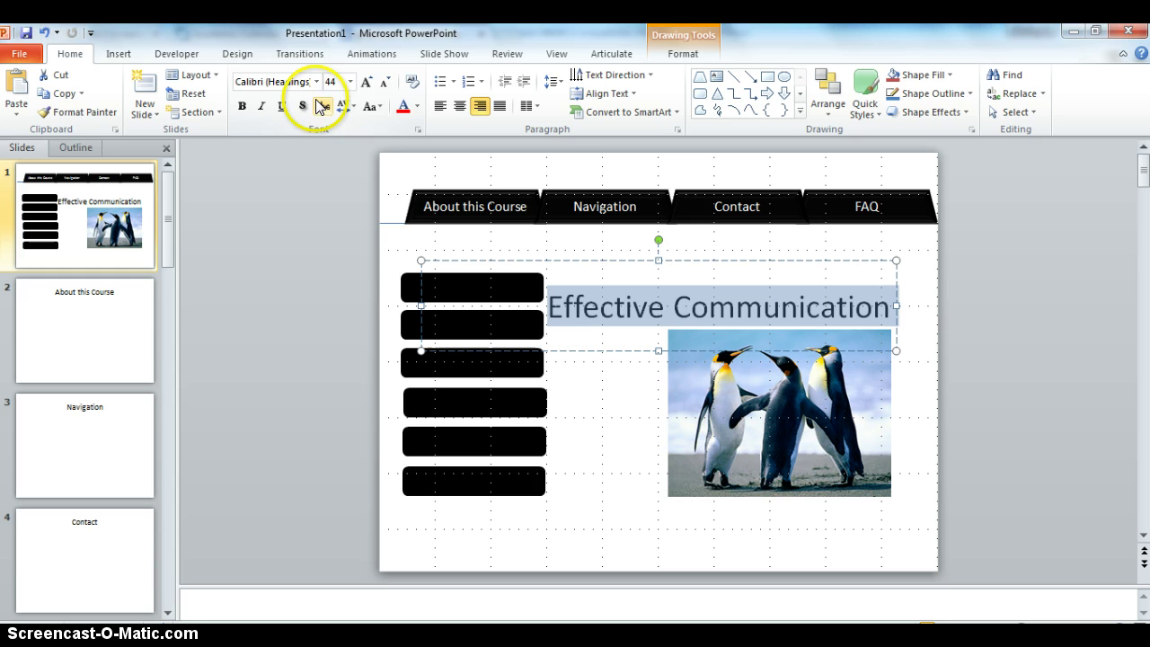
pyautogui.click(383, 91)
pyautogui.click(325, 482)
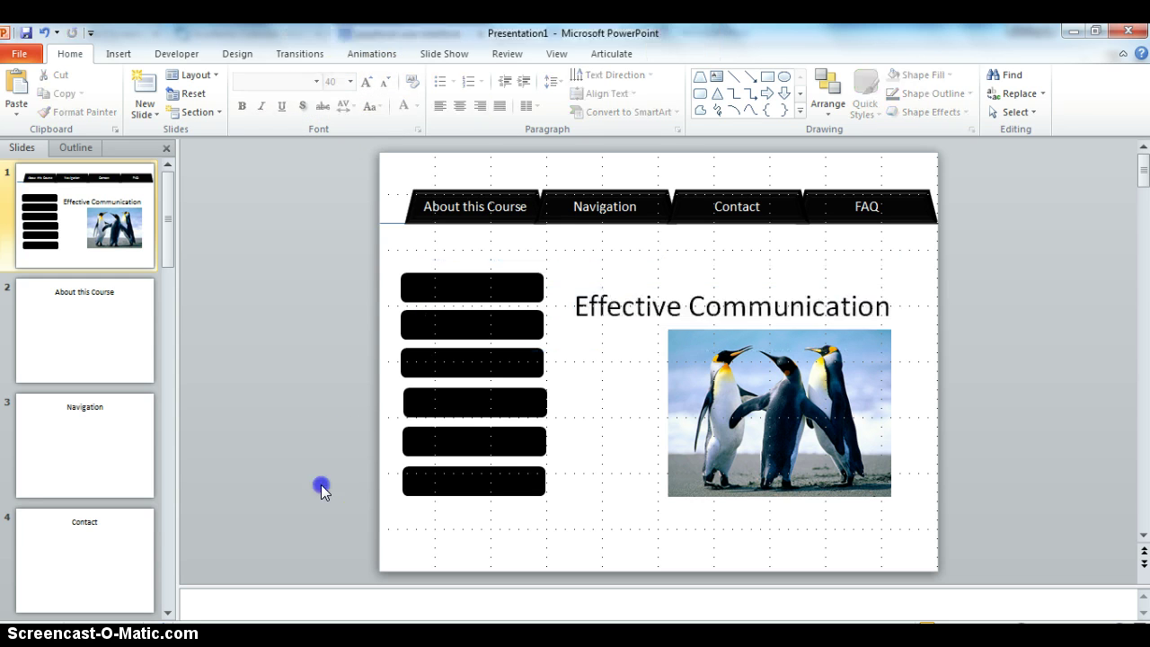
# Step: Label the first button of the column "Introduction"
pyautogui.click(481, 286)
pyautogui.doubleClick(482, 286)
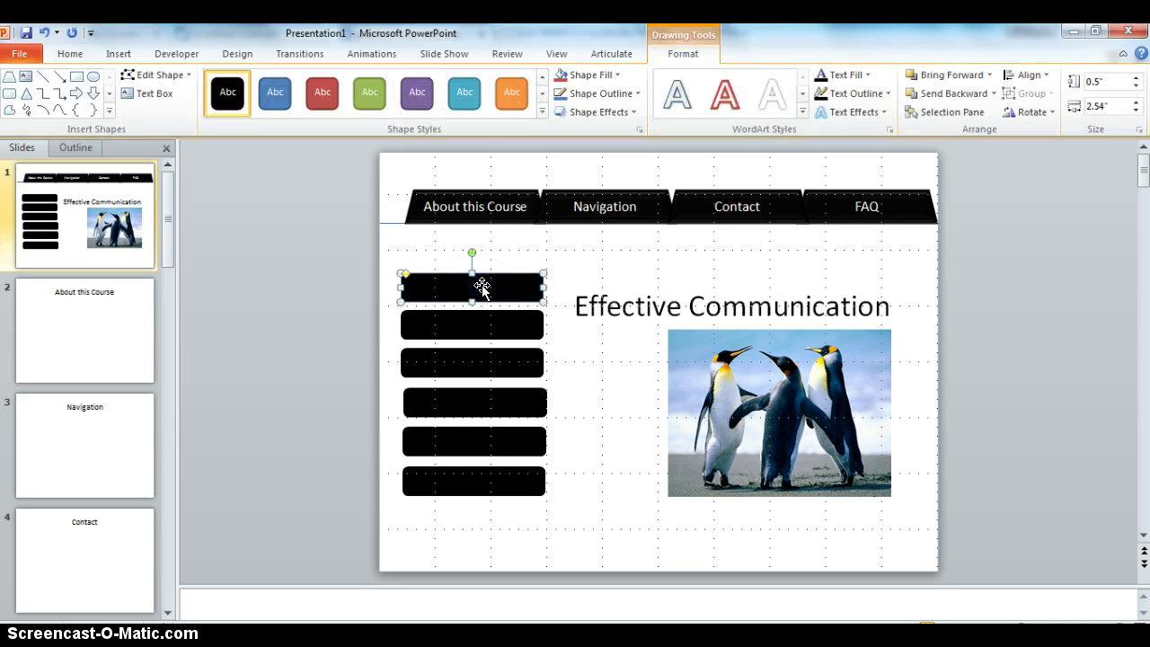
pyautogui.write('Introduction')
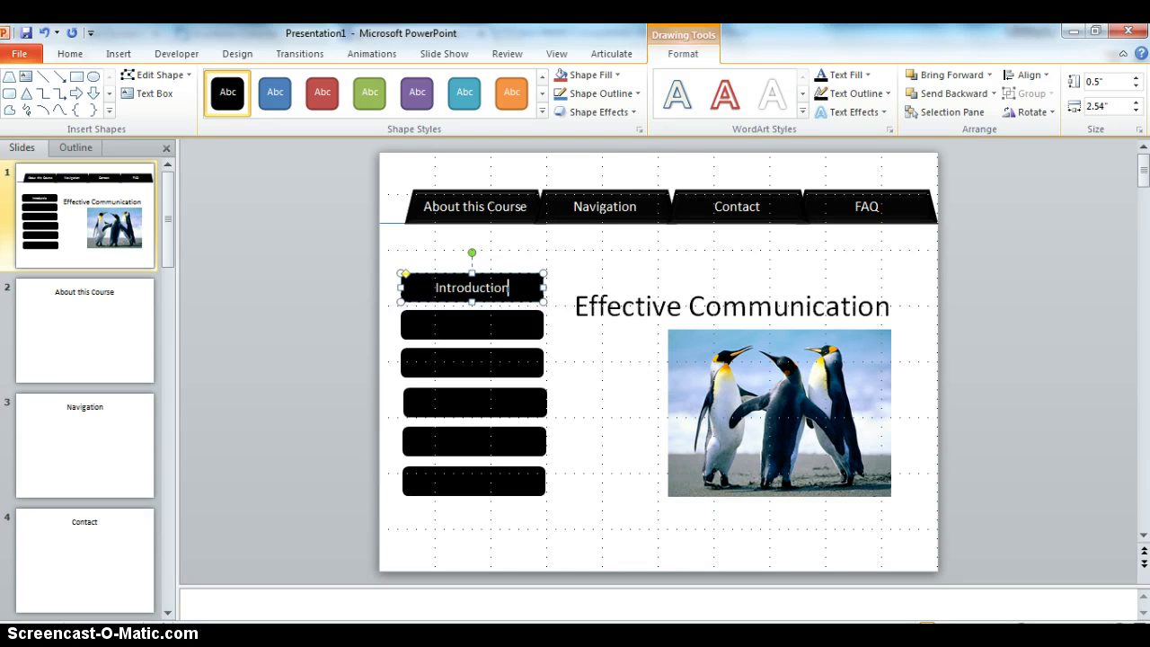
# Step: Label the second button of the column Module 1: "I" Statements
pyautogui.click(485, 324)
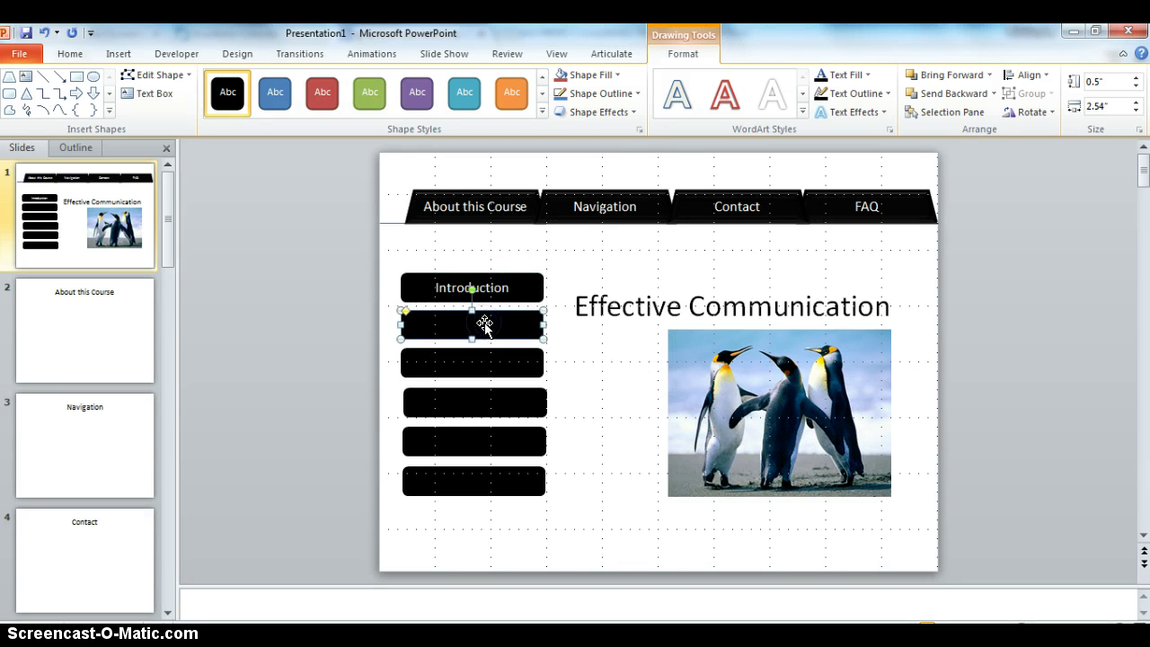
pyautogui.write('Module')
pyautogui.write(' 1')
pyautogui.write(':')
pyautogui.write(' "')
pyautogui.write('I" State')
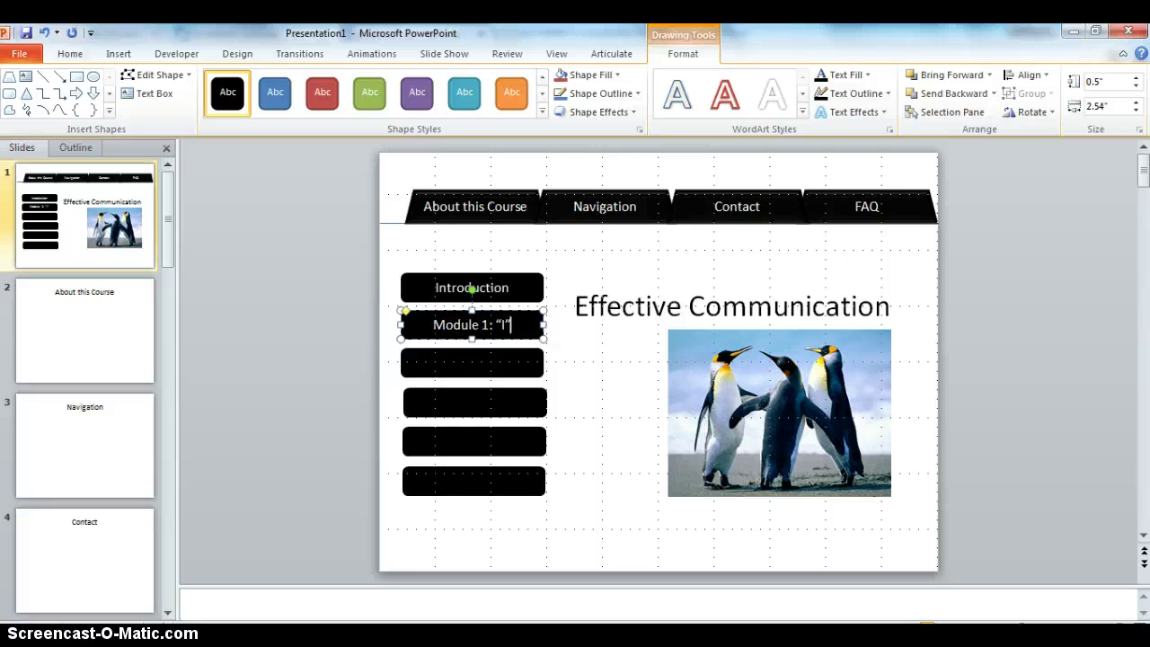
pyautogui.write('ments')
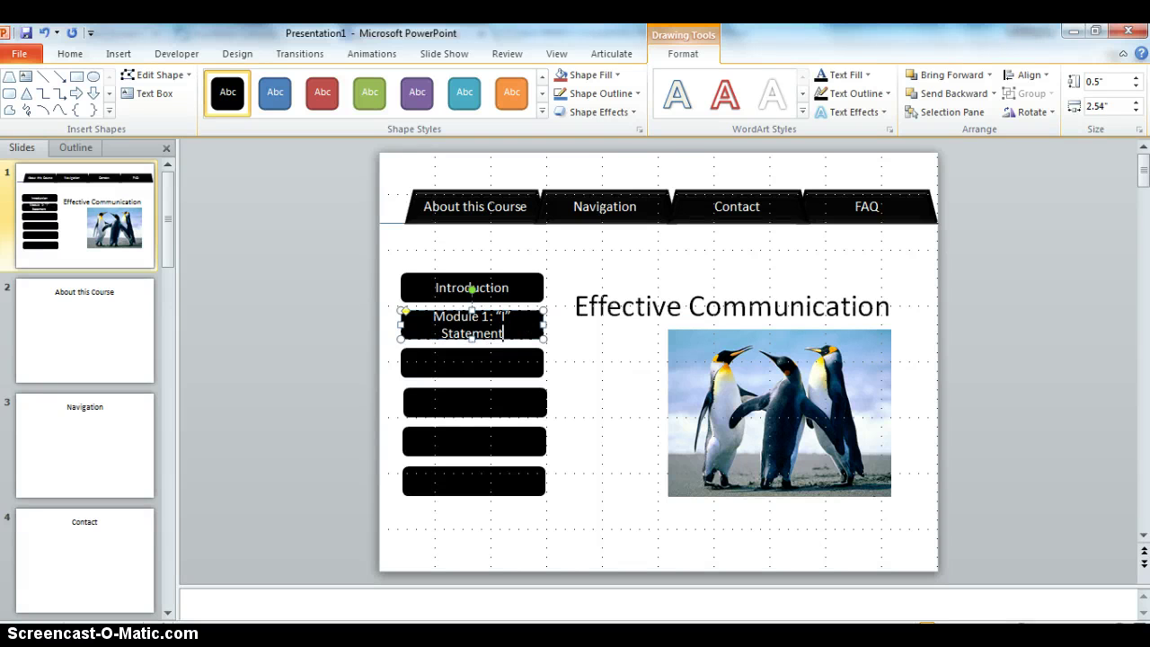
# Step: Label the third button of the column "Module 2: Body Language"
pyautogui.click(475, 361)
pyautogui.write('Mod')
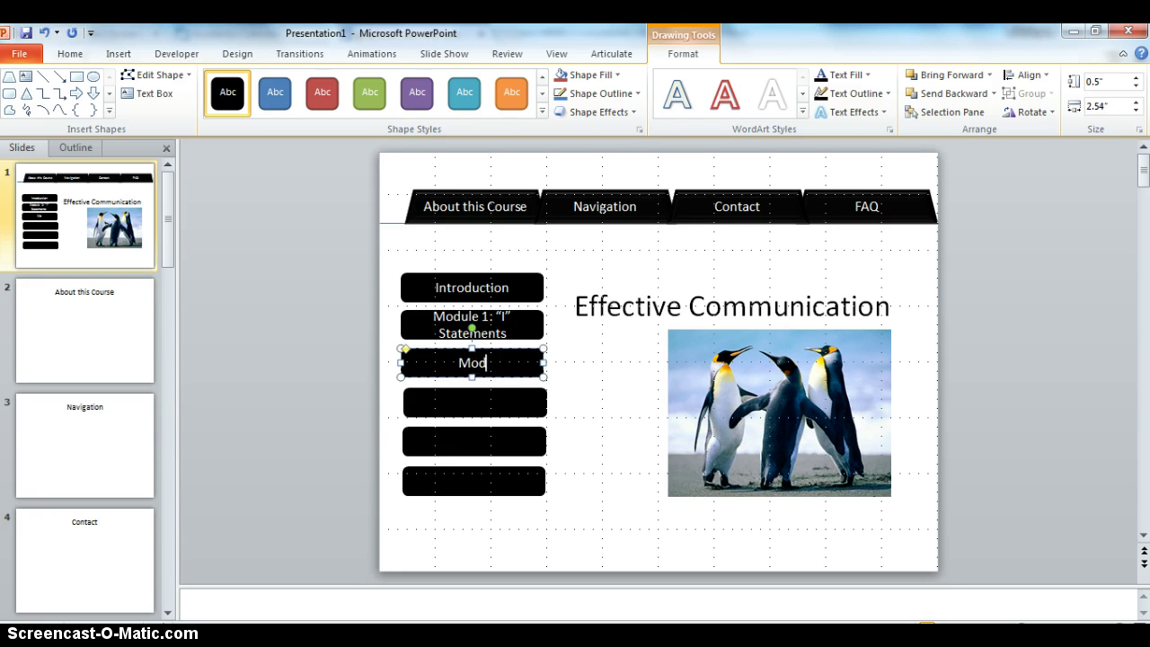
pyautogui.write('ule 2: Body')
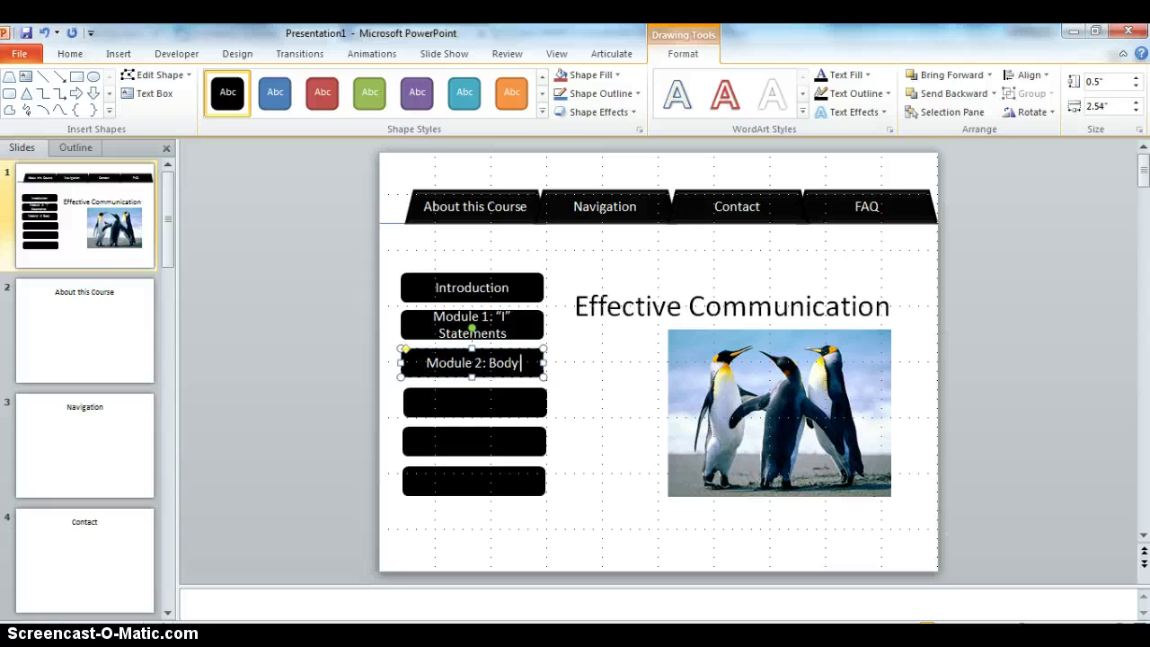
pyautogui.write(' Langua')
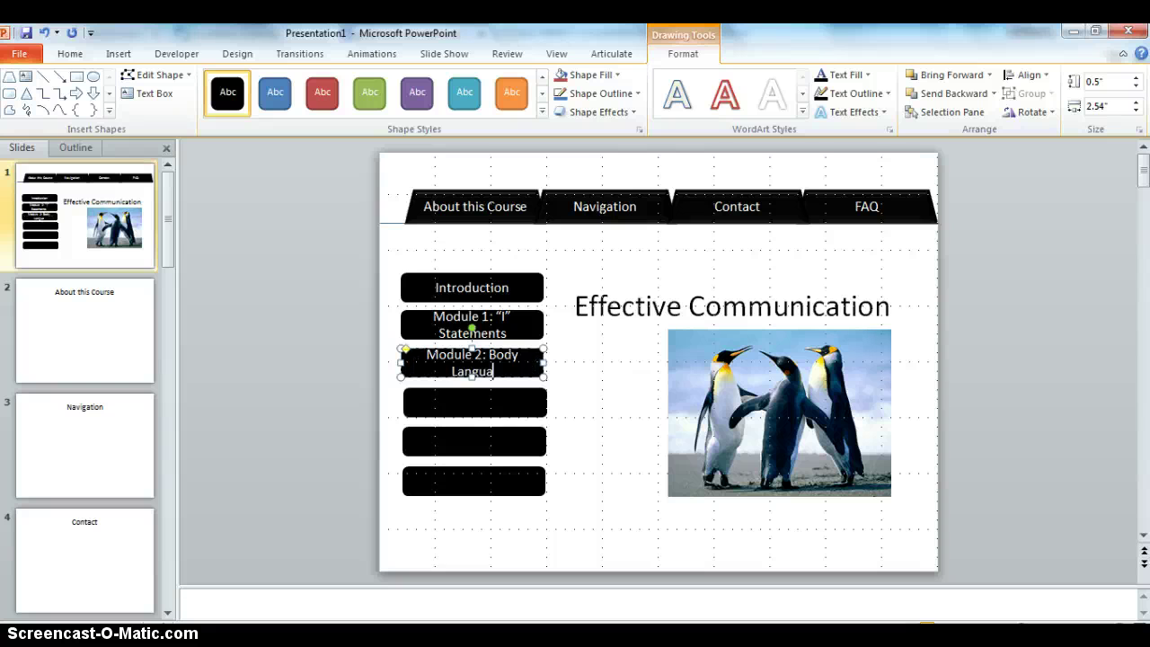
pyautogui.write('ge')
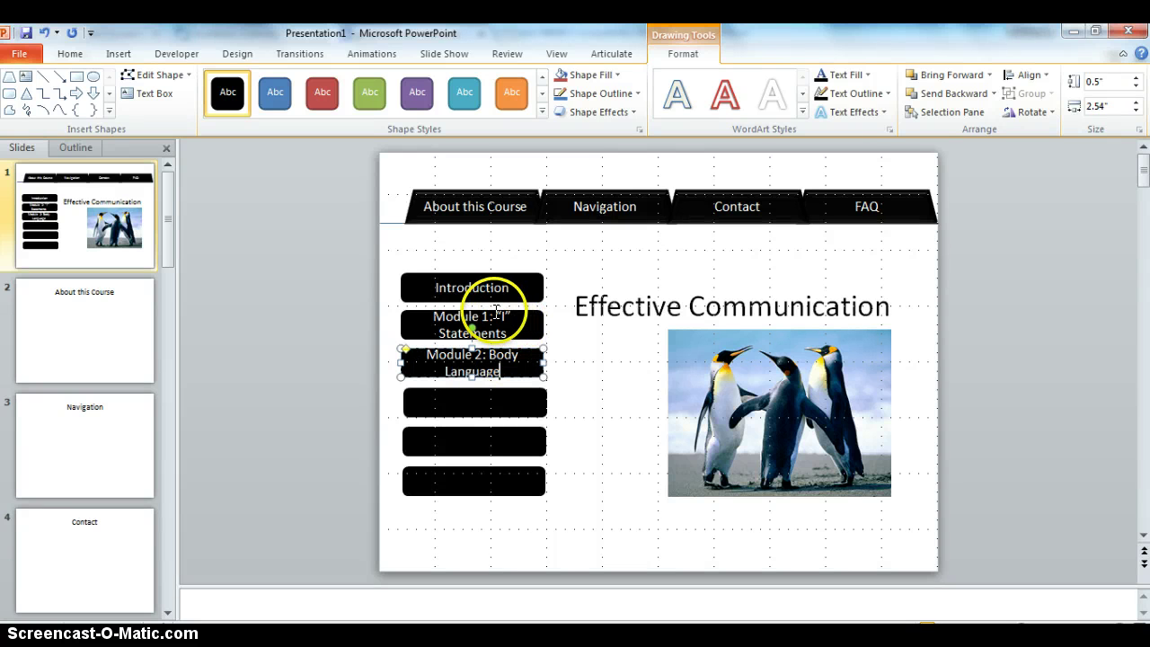
# Step: Insert line breaks after "Module 1:" and "Module 2:" so each module's topic sits on its own line
pyautogui.click(499, 314)
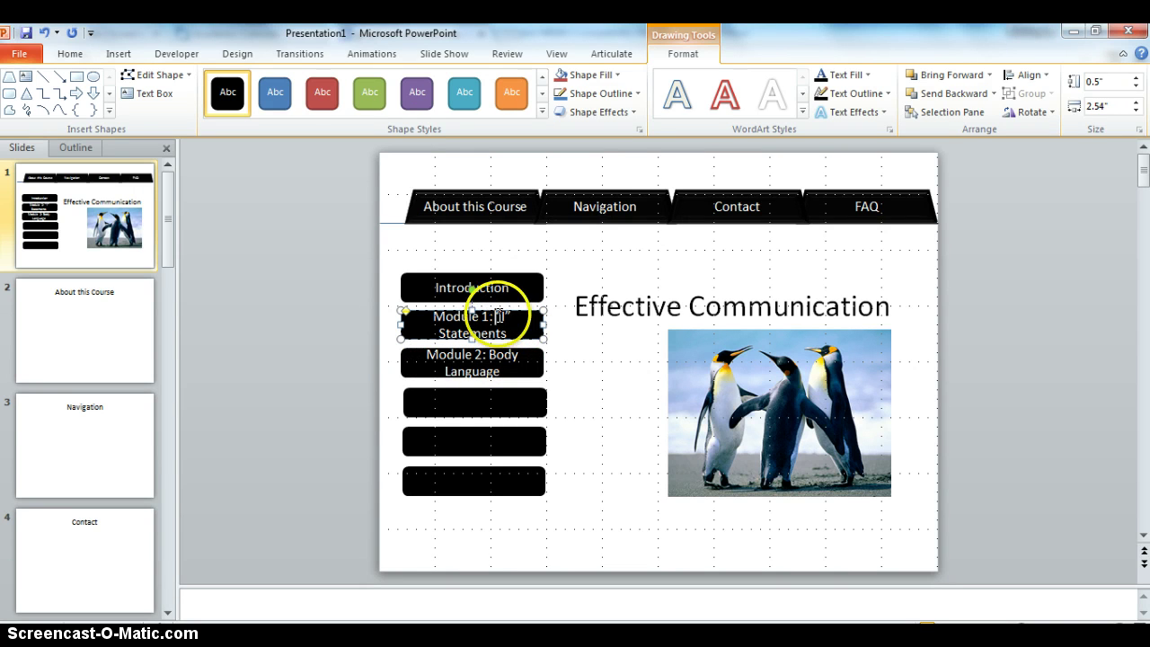
pyautogui.click(502, 317)
pyautogui.press('Return')
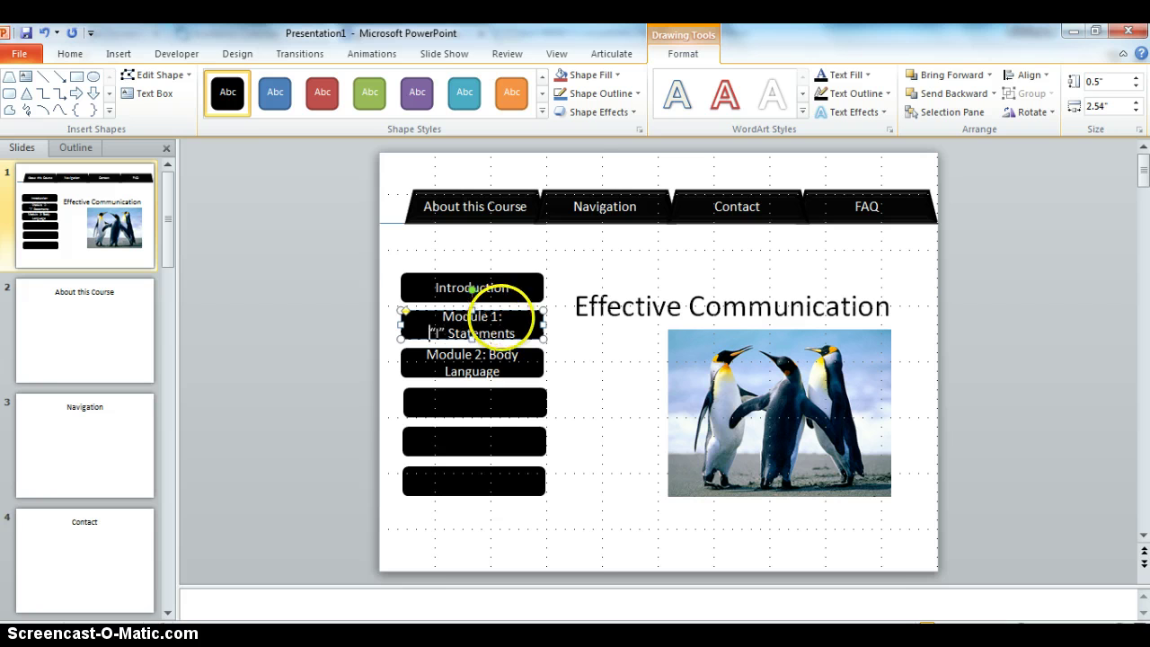
pyautogui.click(490, 354)
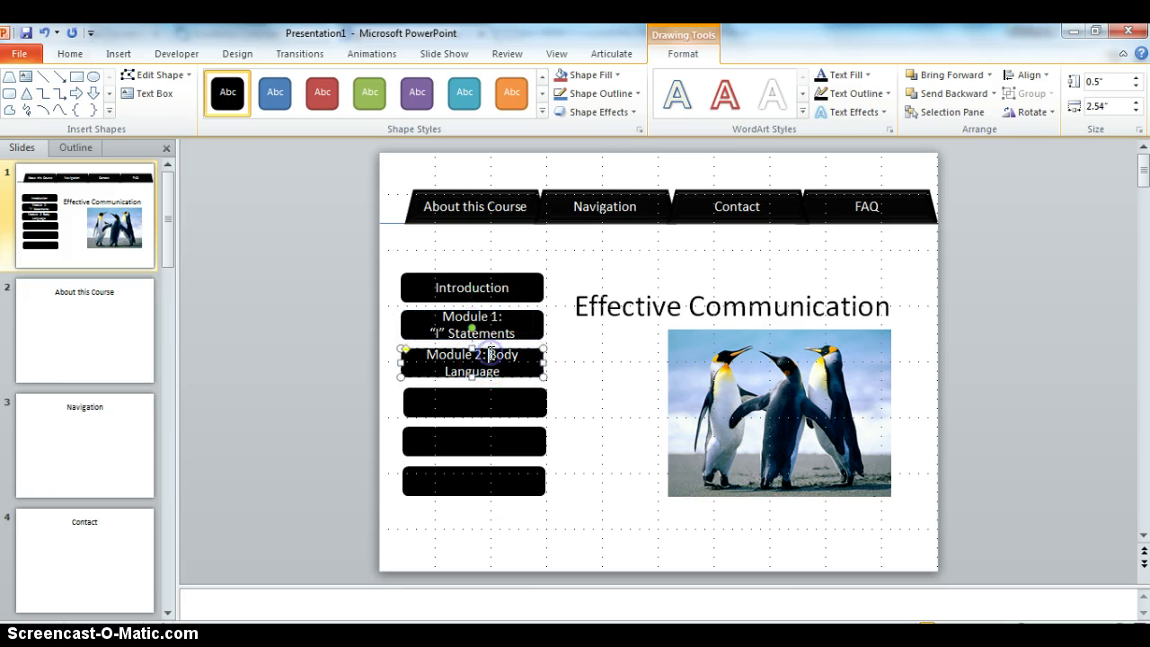
pyautogui.press('Return')
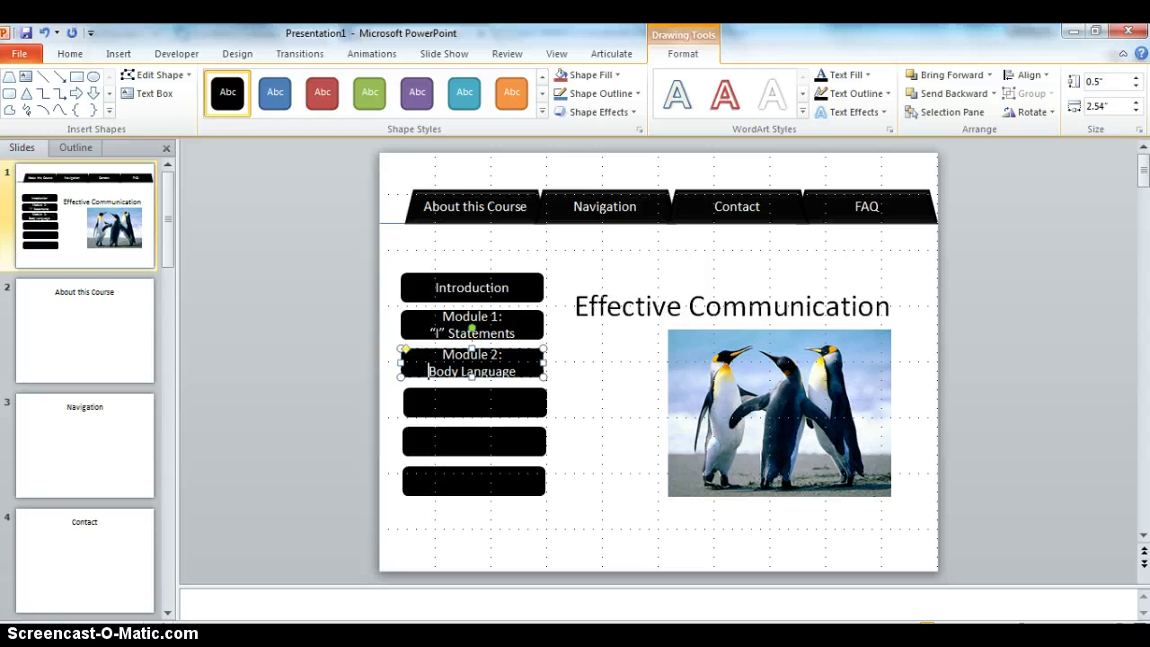
# Step: Label the fourth button of the column "Module 3:" with "Feedback" on a second line
pyautogui.click(489, 402)
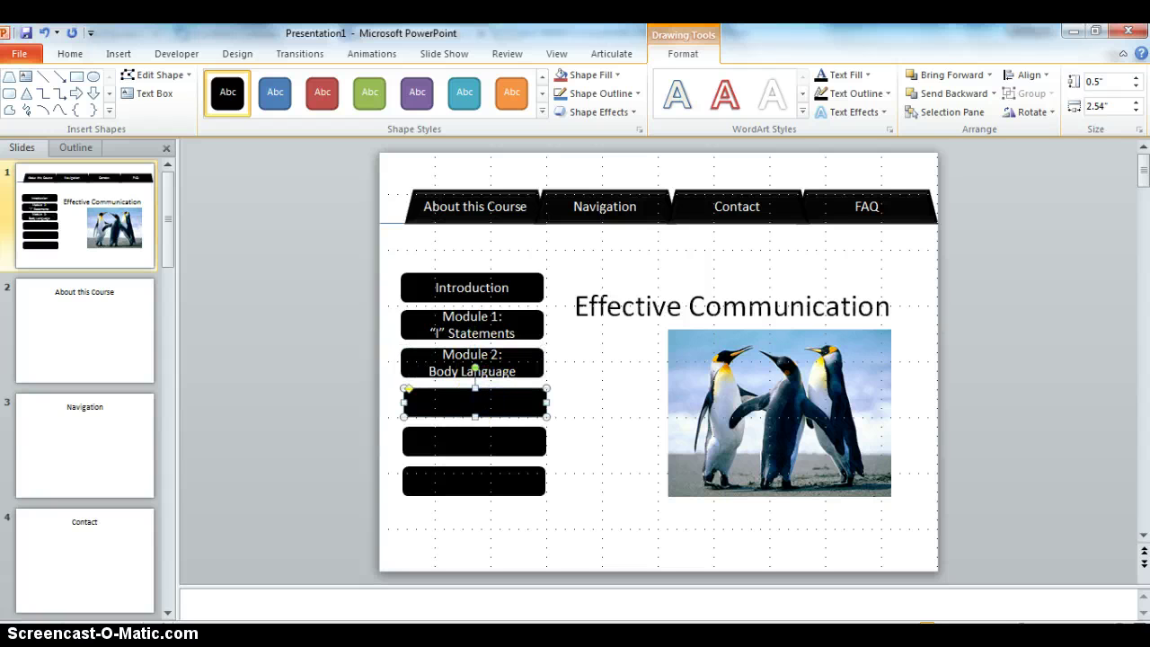
pyautogui.write('Module 3:')
pyautogui.press('Return')
pyautogui.write('Feedback')
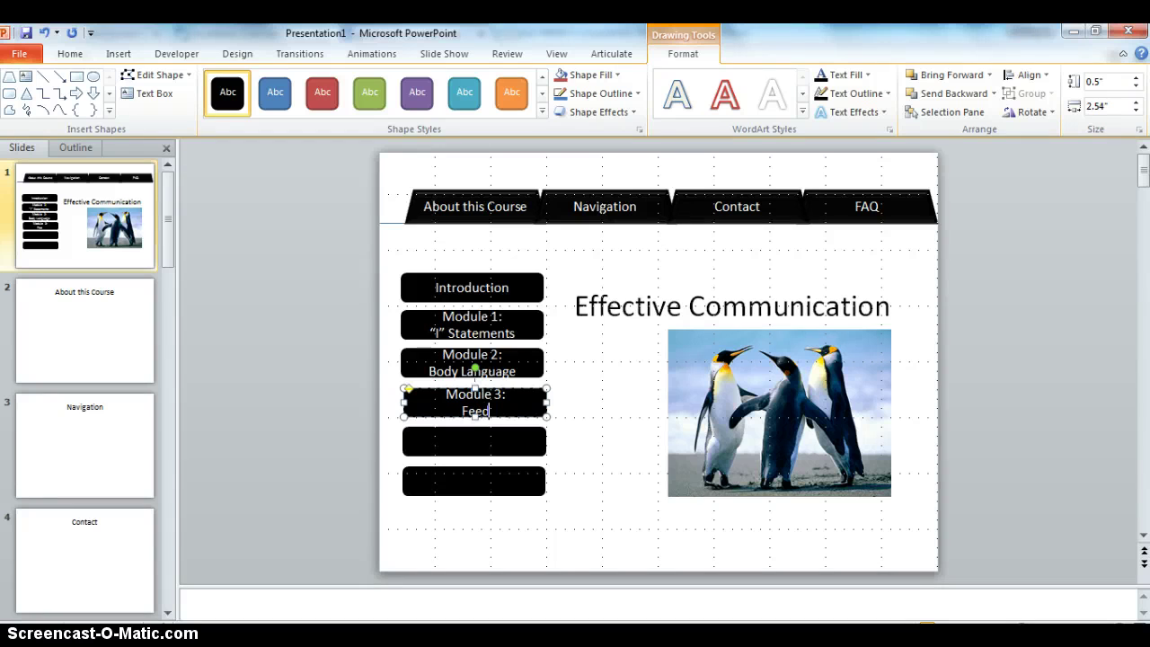
pyautogui.click(497, 444)
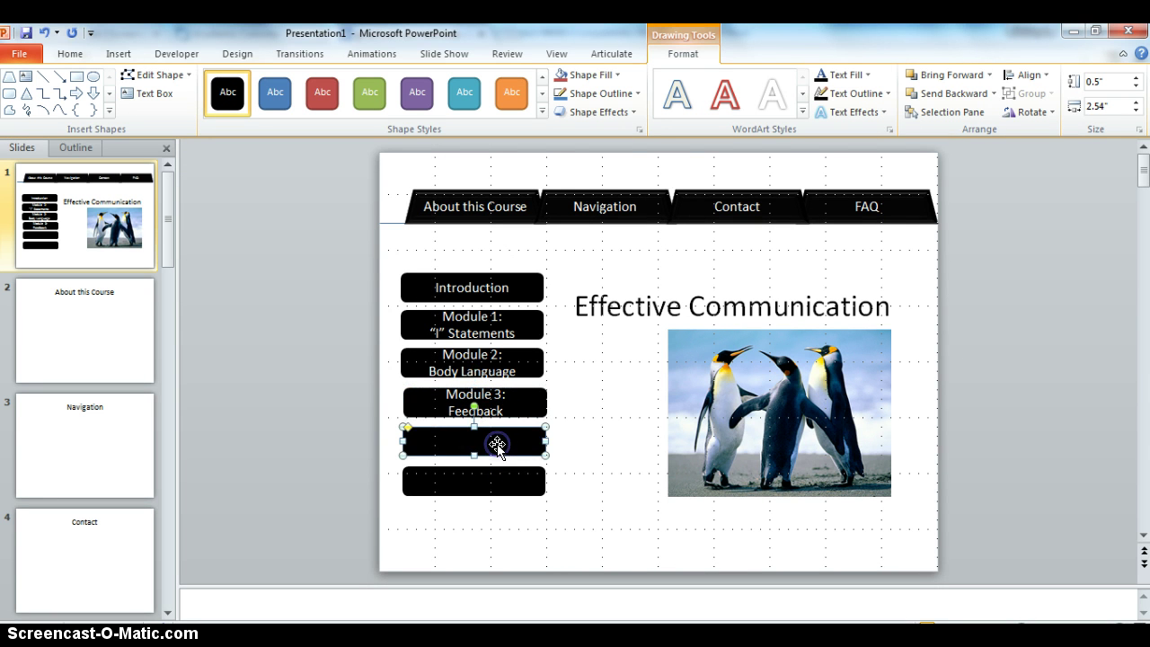
pyautogui.write('Module 4:')
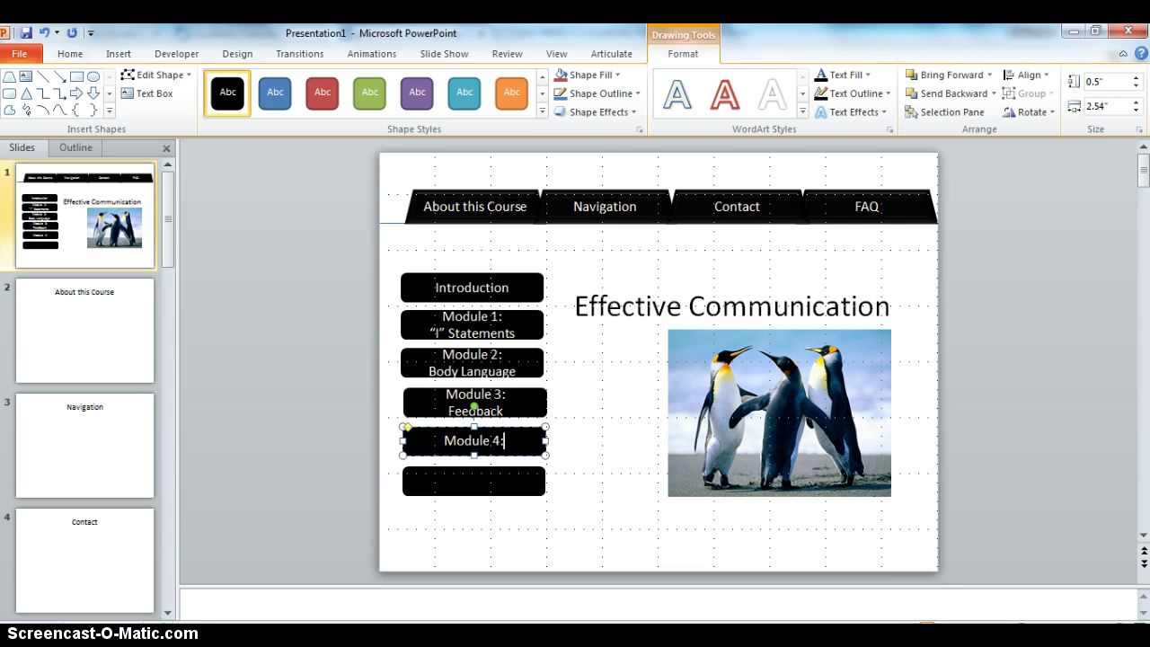
pyautogui.press('Return')
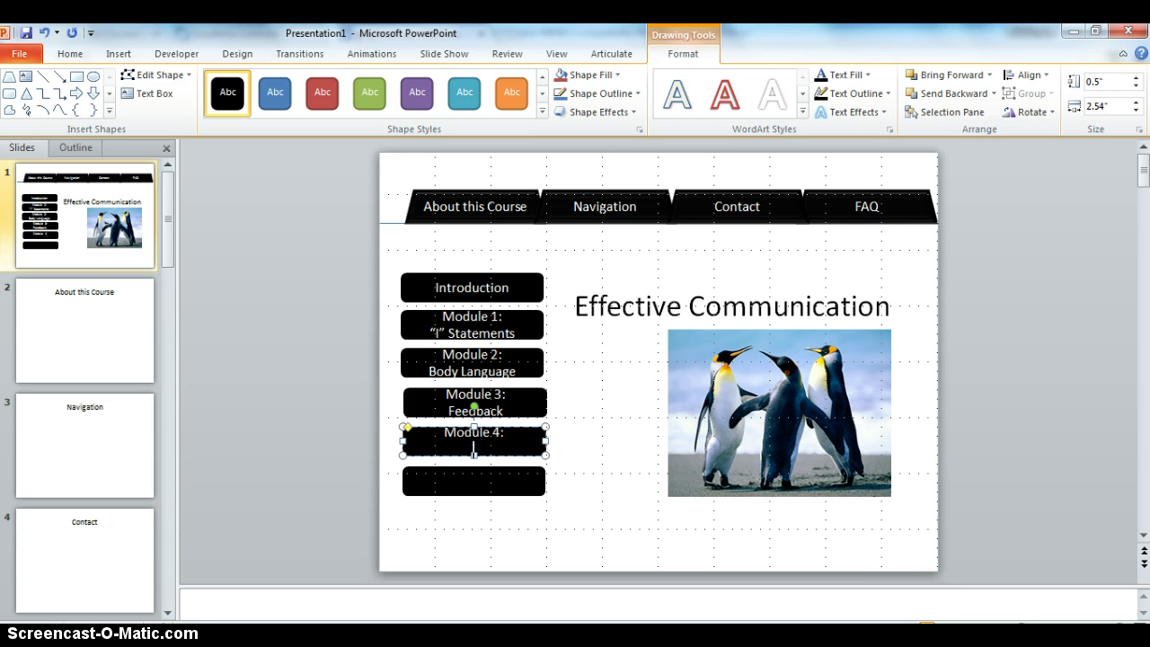
pyautogui.press('BackSpace')
pyautogui.press('BackSpace')
pyautogui.press('BackSpace')
pyautogui.press('BackSpace')
pyautogui.press('BackSpace')
pyautogui.press('BackSpace')
pyautogui.press('BackSpace')
pyautogui.press('BackSpace')
pyautogui.press('BackSpace')
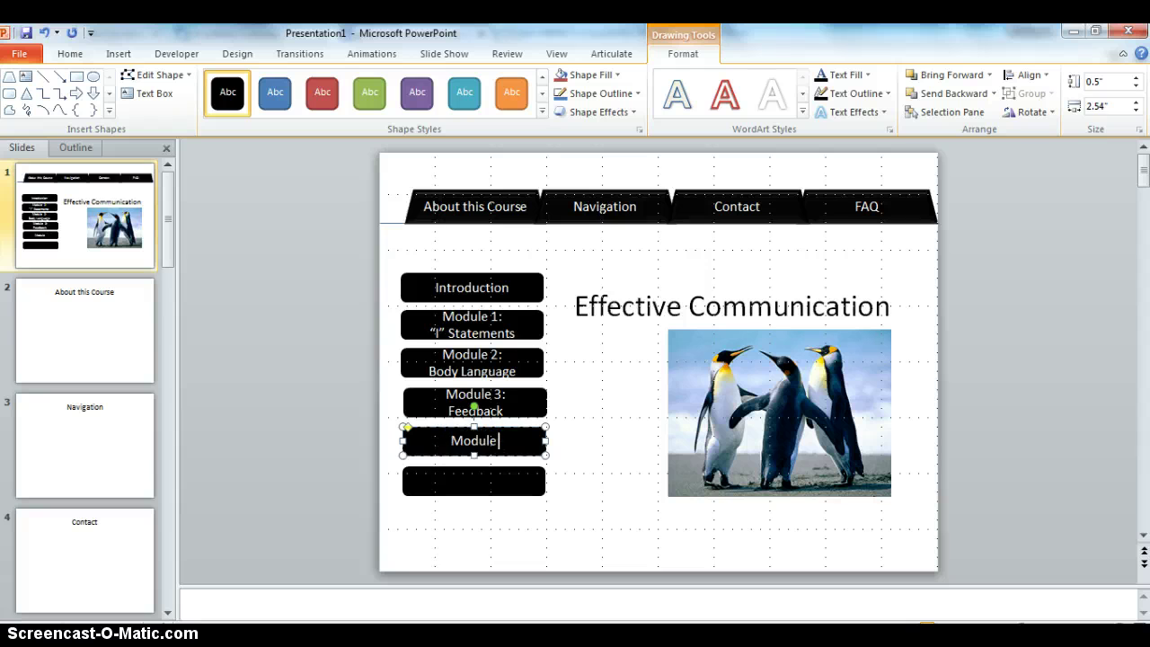
pyautogui.press('BackSpace')
# Step: Label the fifth button of the column "Review" and the last one "Quize"
pyautogui.write('Review')
pyautogui.click(495, 483)
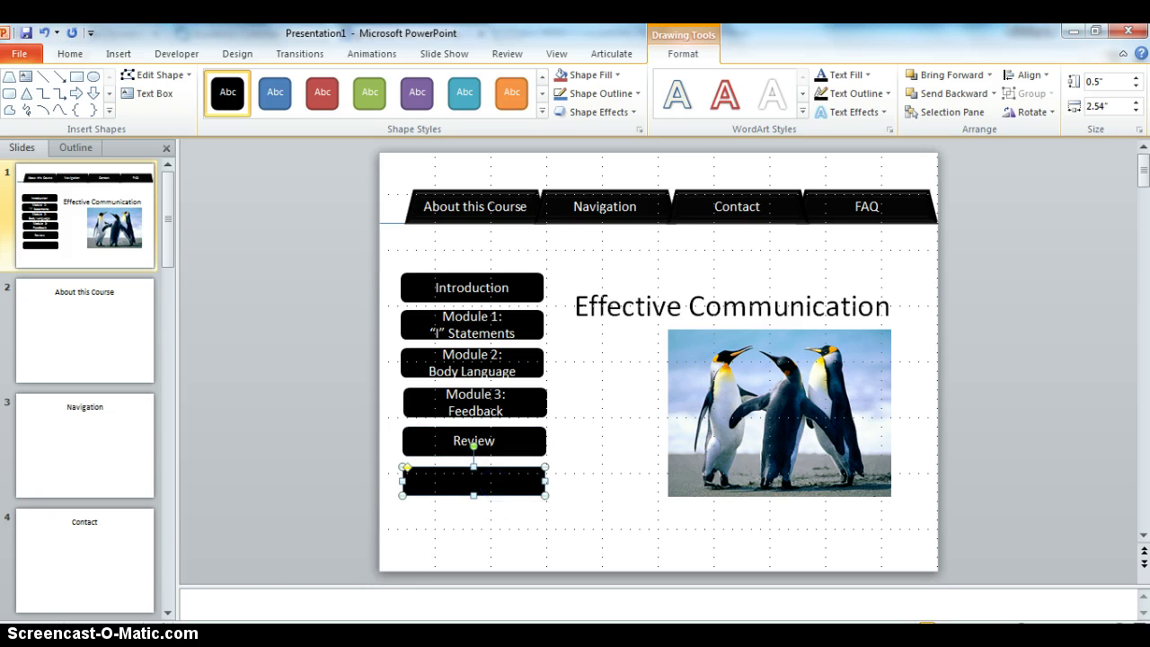
pyautogui.write('Quize')
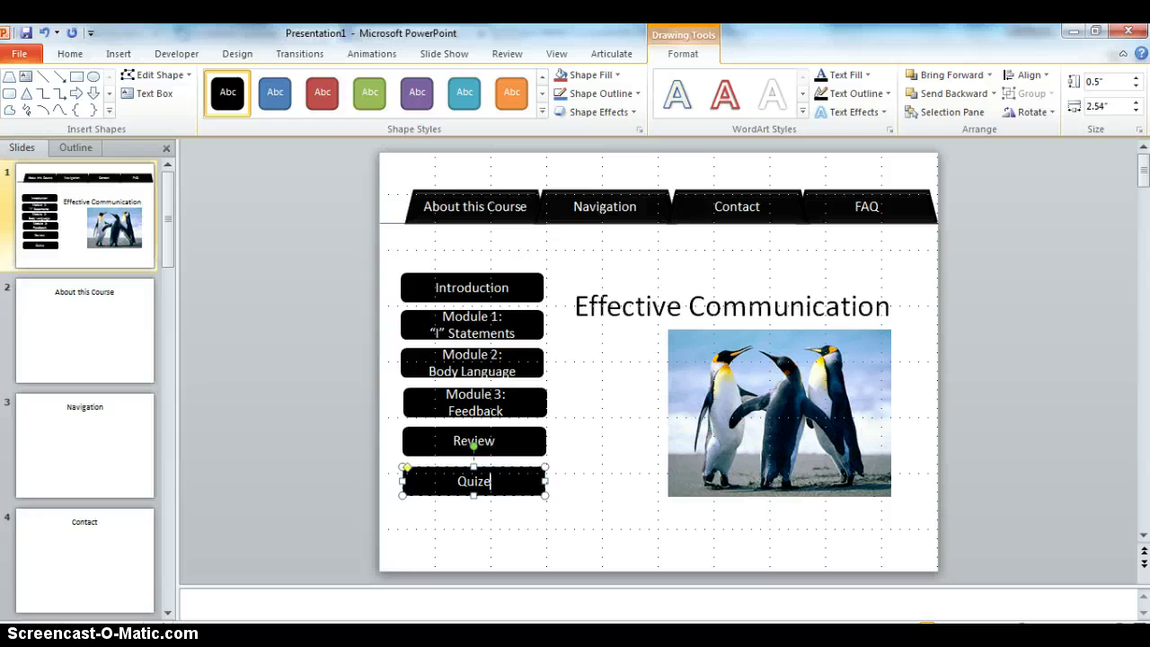
pyautogui.click(613, 491)
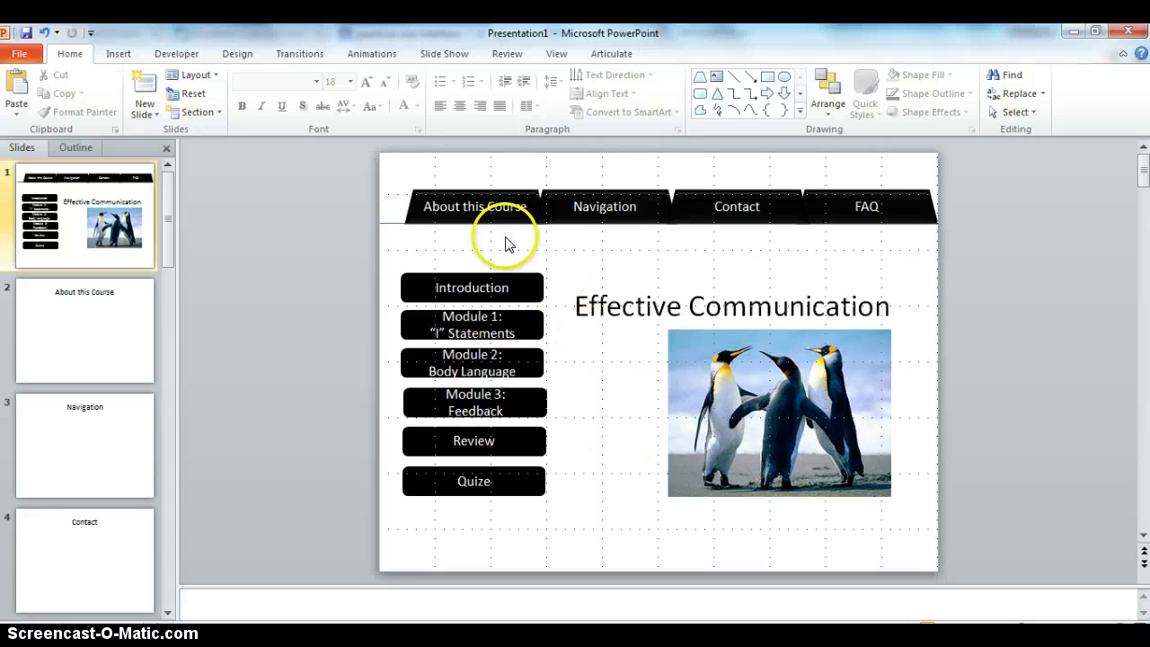
pyautogui.click(389, 207)
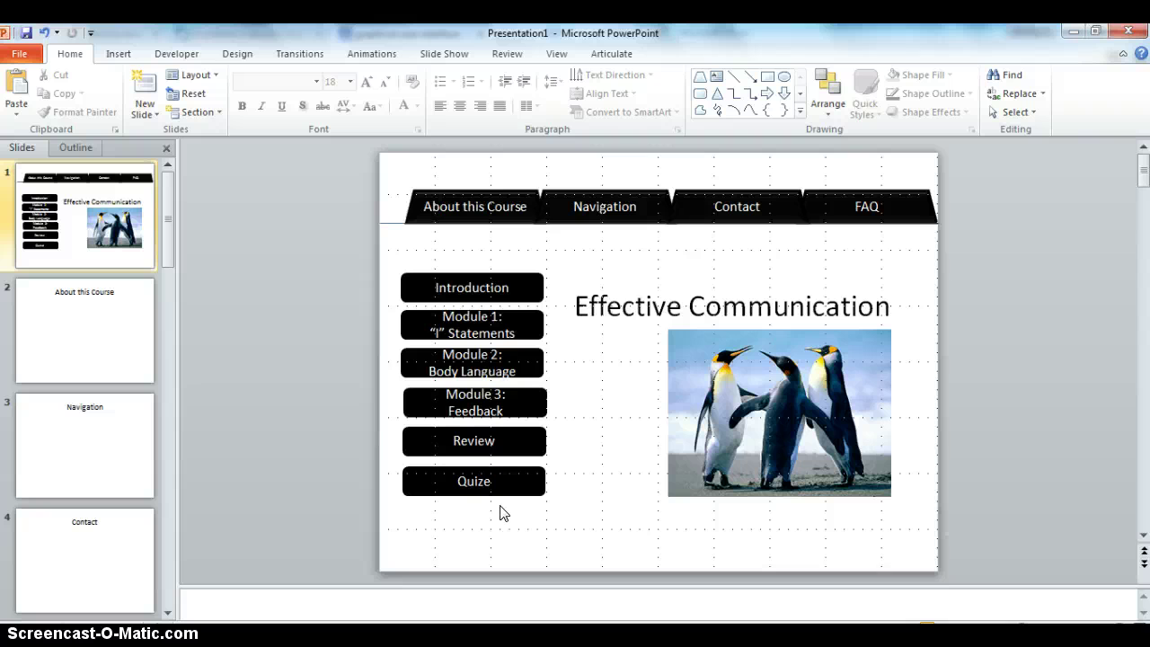
# Step: Go through the slides from "About this Course" to "Quiz" and back to the home slide to examine their titles
pyautogui.click(111, 322)
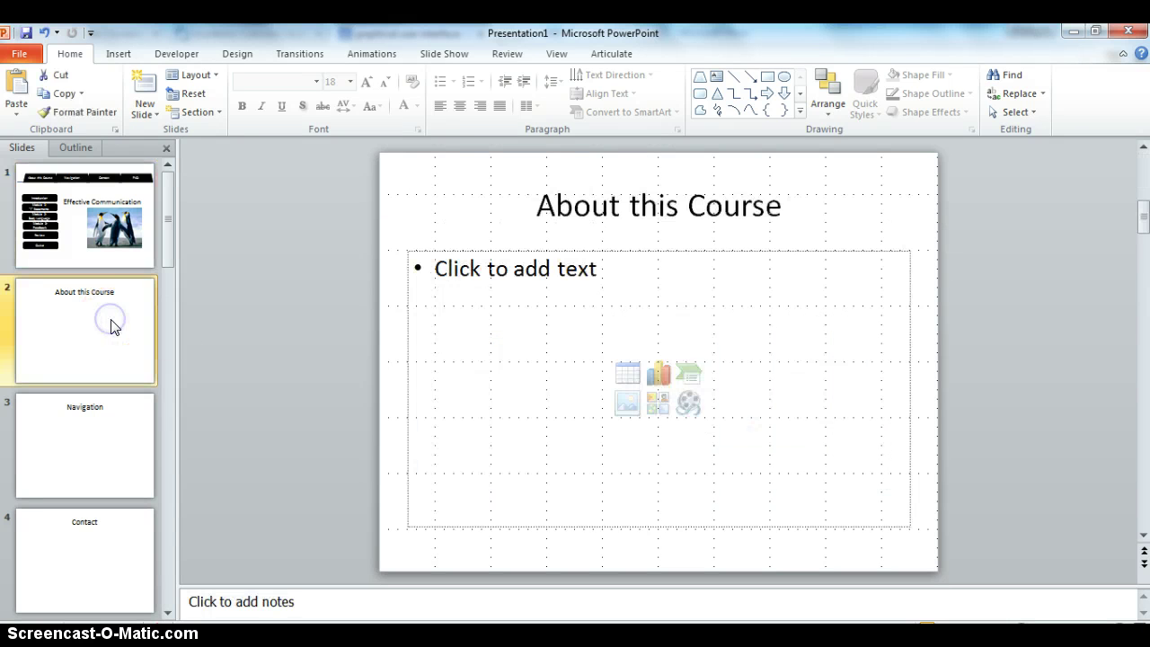
pyautogui.press('Down')
pyautogui.press('Down')
pyautogui.press('Down')
pyautogui.press('Down')
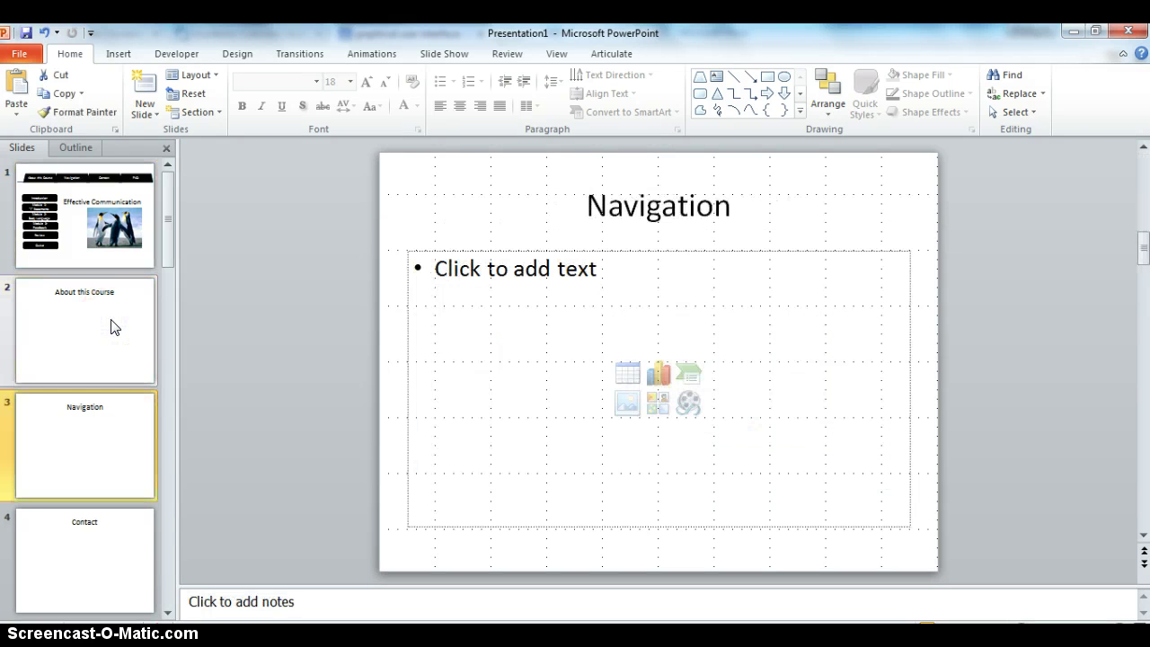
pyautogui.press('Down')
pyautogui.press('Down')
pyautogui.press('Down')
pyautogui.press('Down')
pyautogui.press('Down')
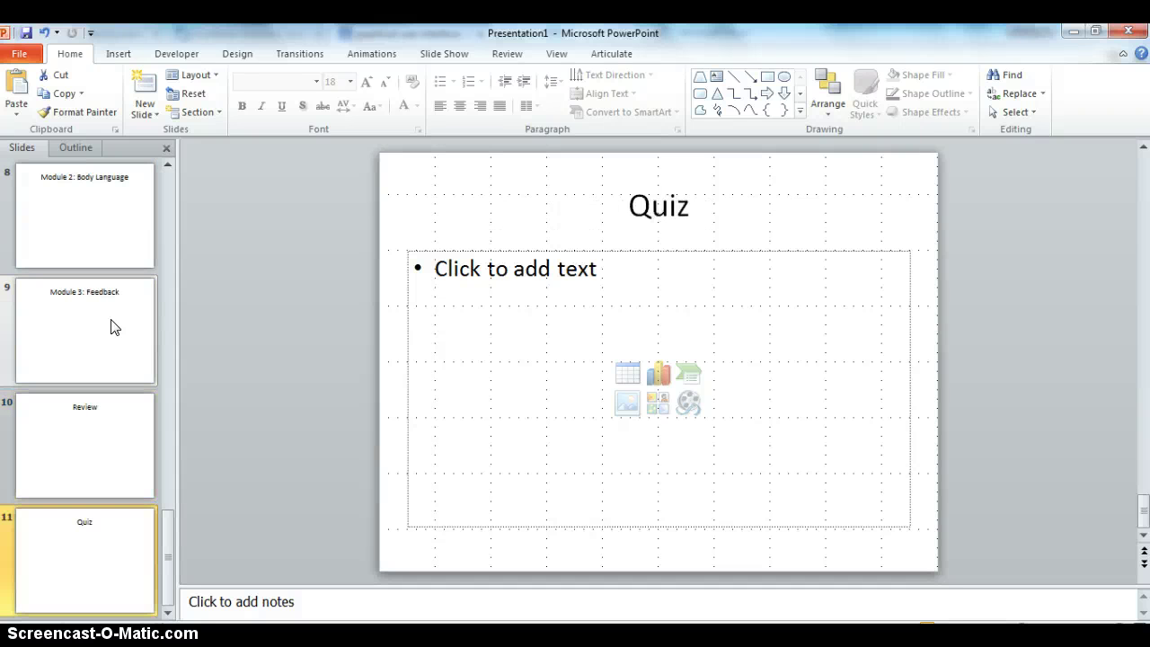
pyautogui.press('Up')
pyautogui.press('Up')
pyautogui.press('Up')
pyautogui.press('Up')
pyautogui.press('Up')
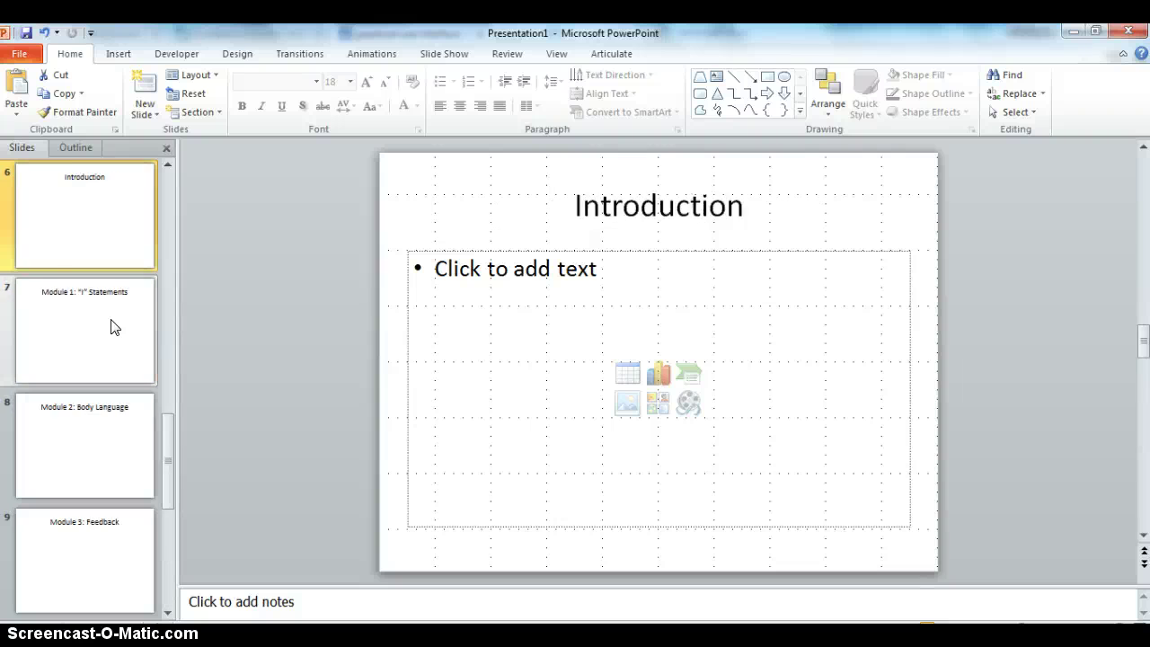
pyautogui.press('Up')
pyautogui.press('Up')
pyautogui.press('Up')
pyautogui.press('Up')
pyautogui.press('Up')
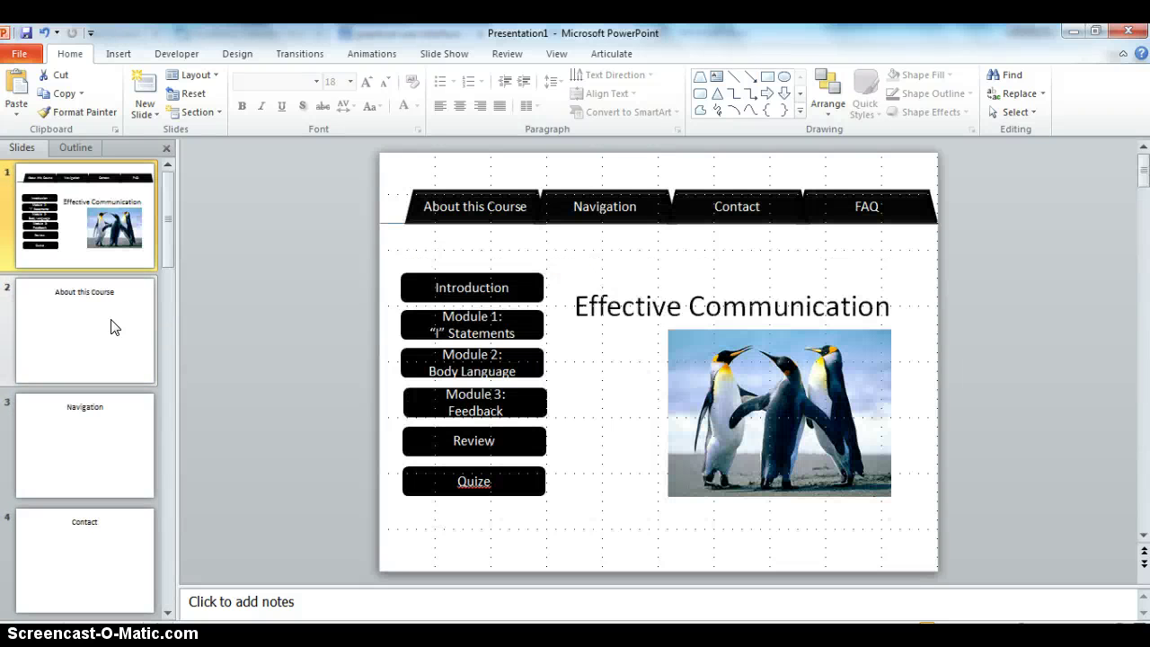
# Step: Hyperlink the "About this Course" tab to slide 2, "About this Course", in this document and test it in the slide show
pyautogui.click(77, 223)
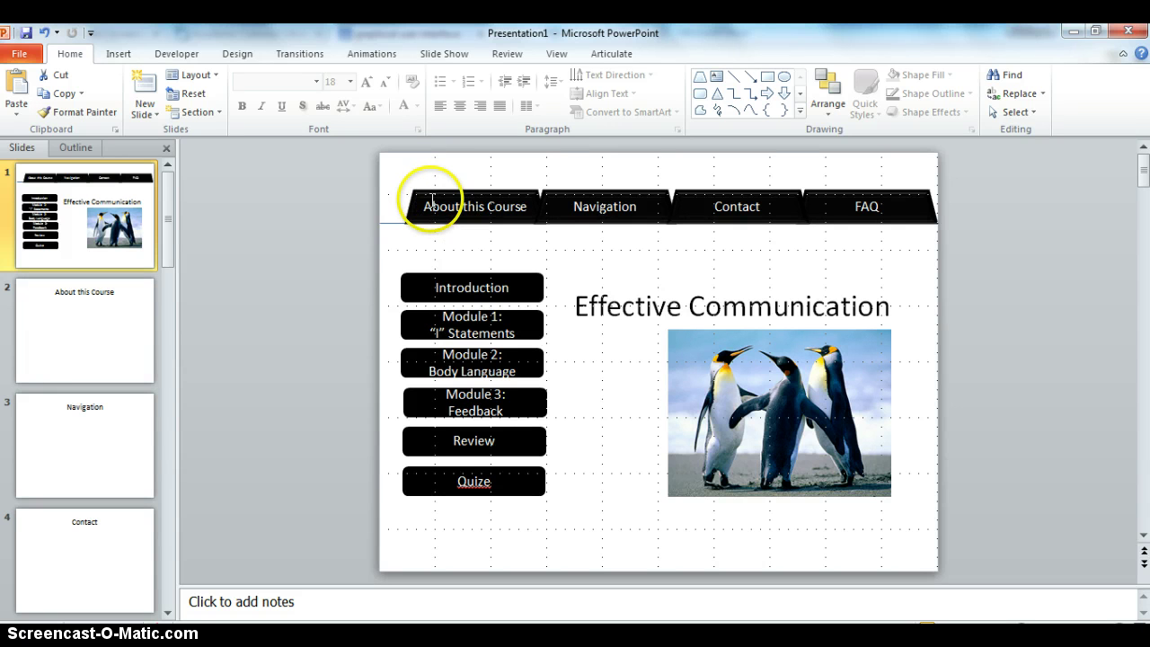
pyautogui.click(518, 200)
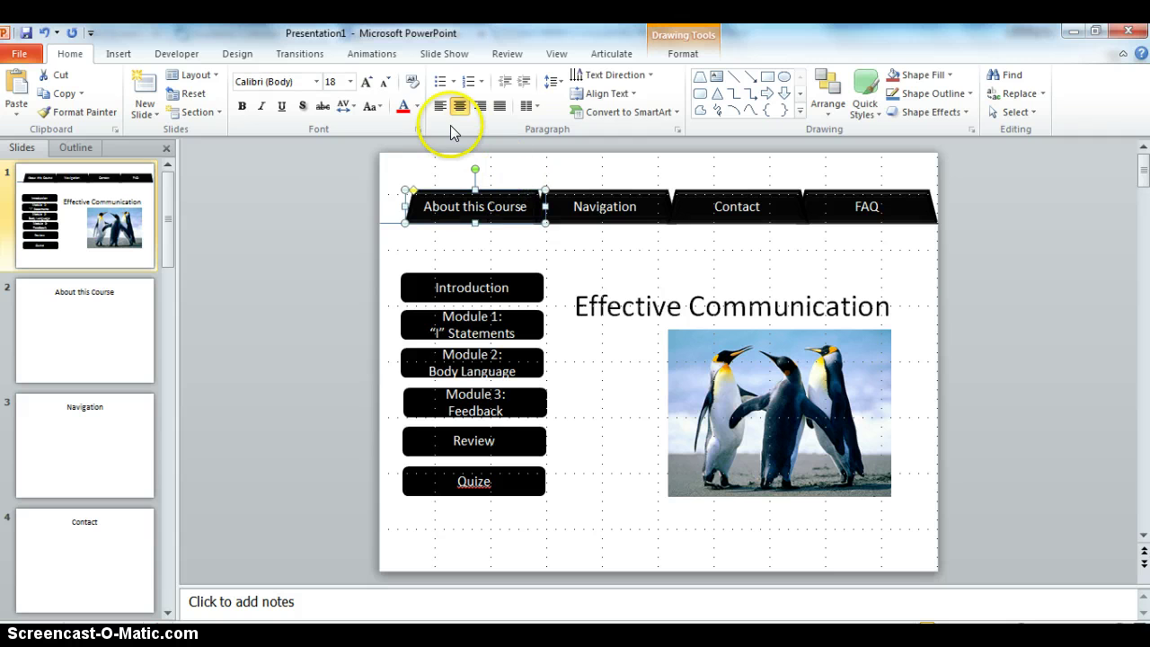
pyautogui.click(127, 56)
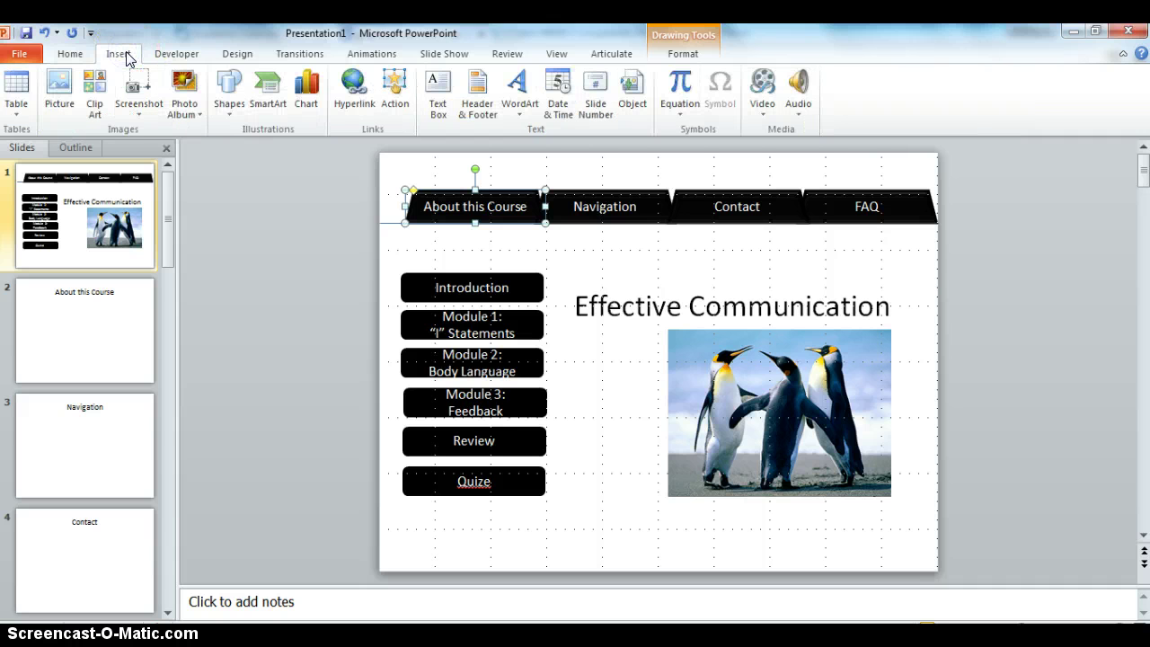
pyautogui.click(354, 87)
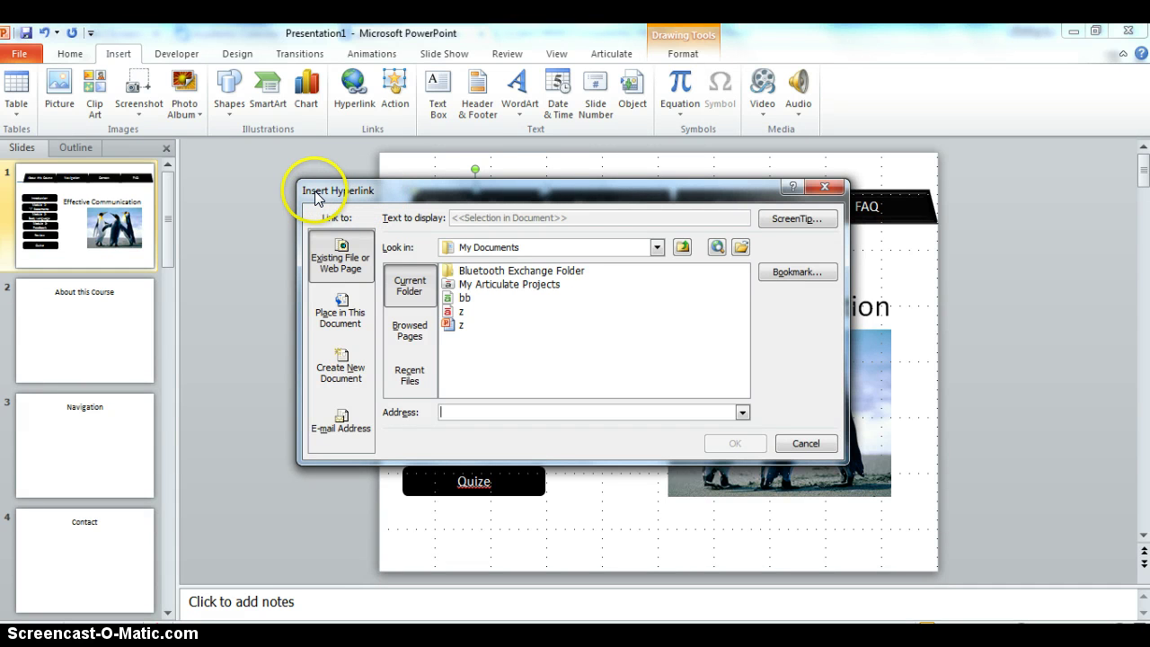
pyautogui.click(338, 322)
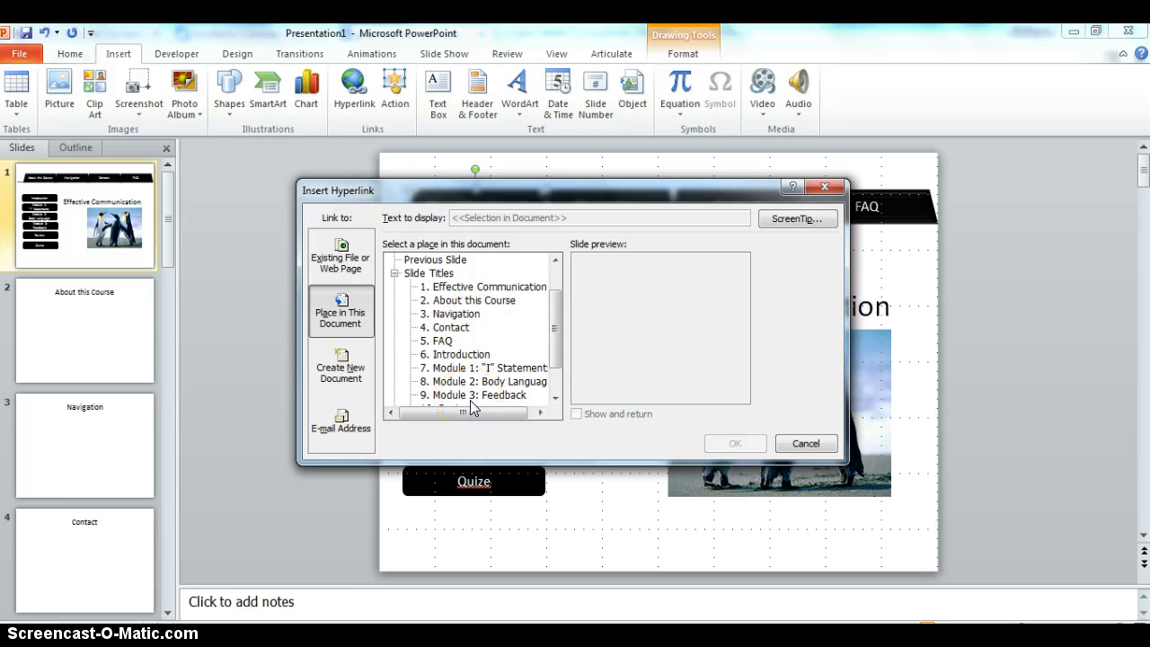
pyautogui.click(503, 302)
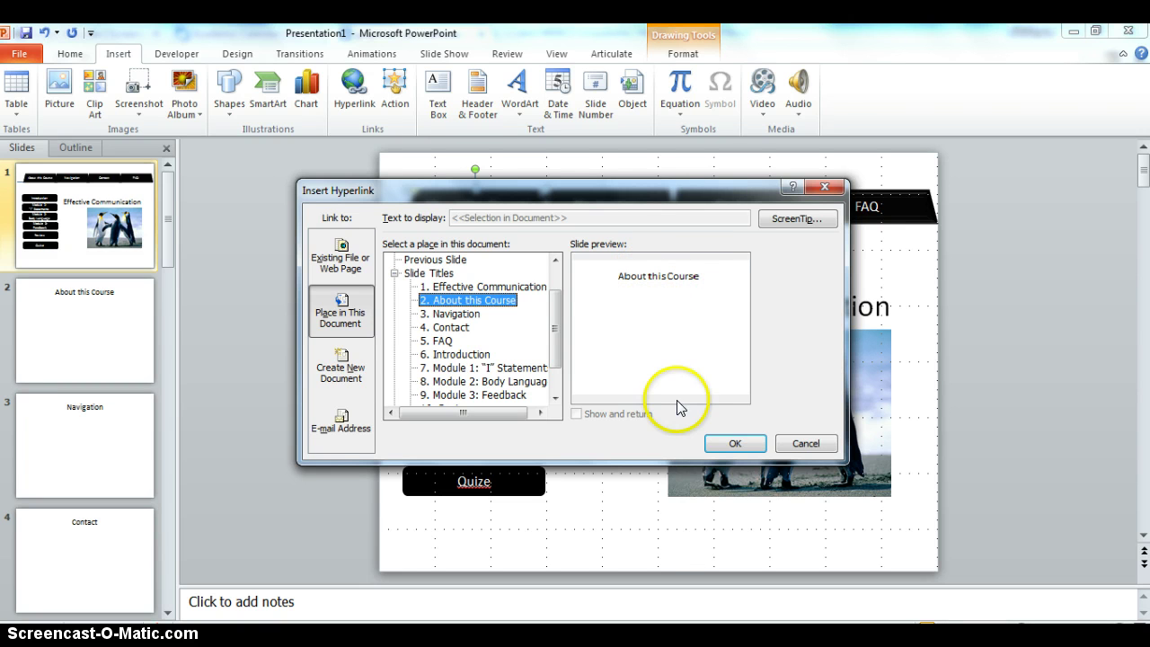
pyautogui.click(751, 444)
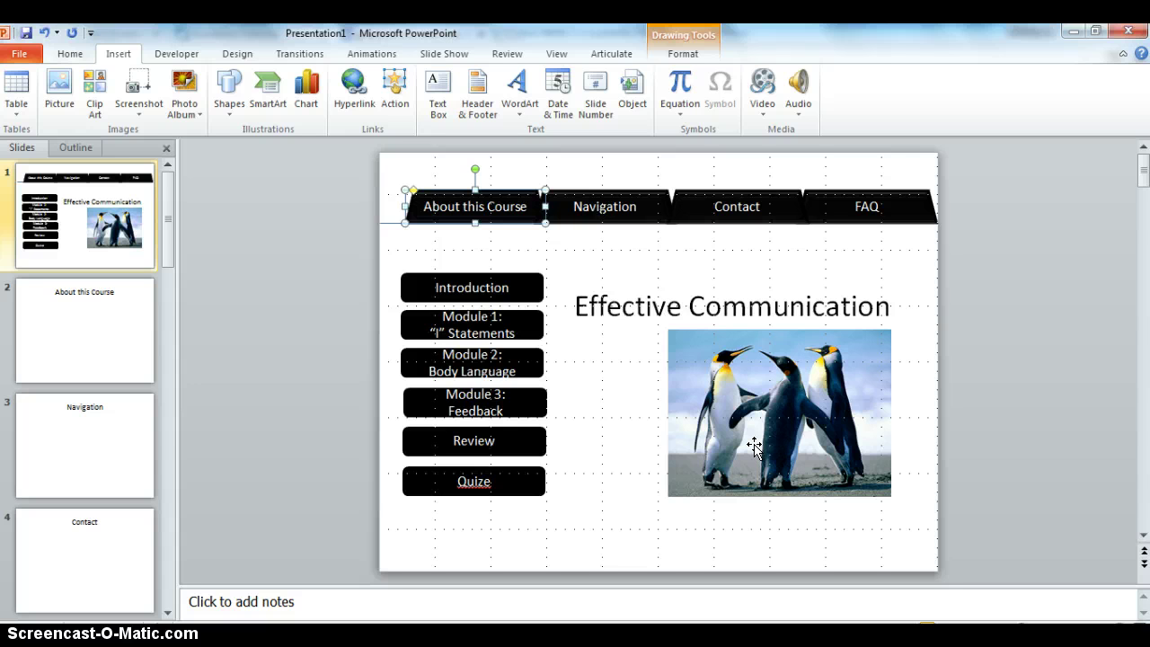
pyautogui.press('F5')
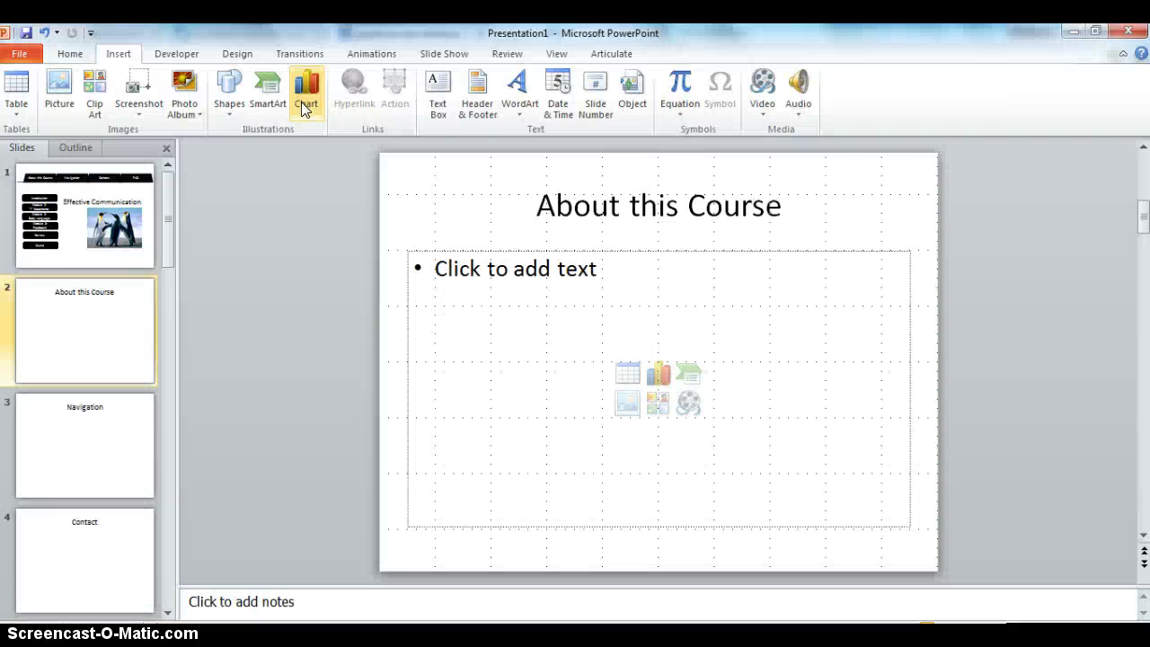
# Step: On the home slide, hyperlink the "Introduction" button to slide 6, "Introduction", in this document
pyautogui.click(142, 190)
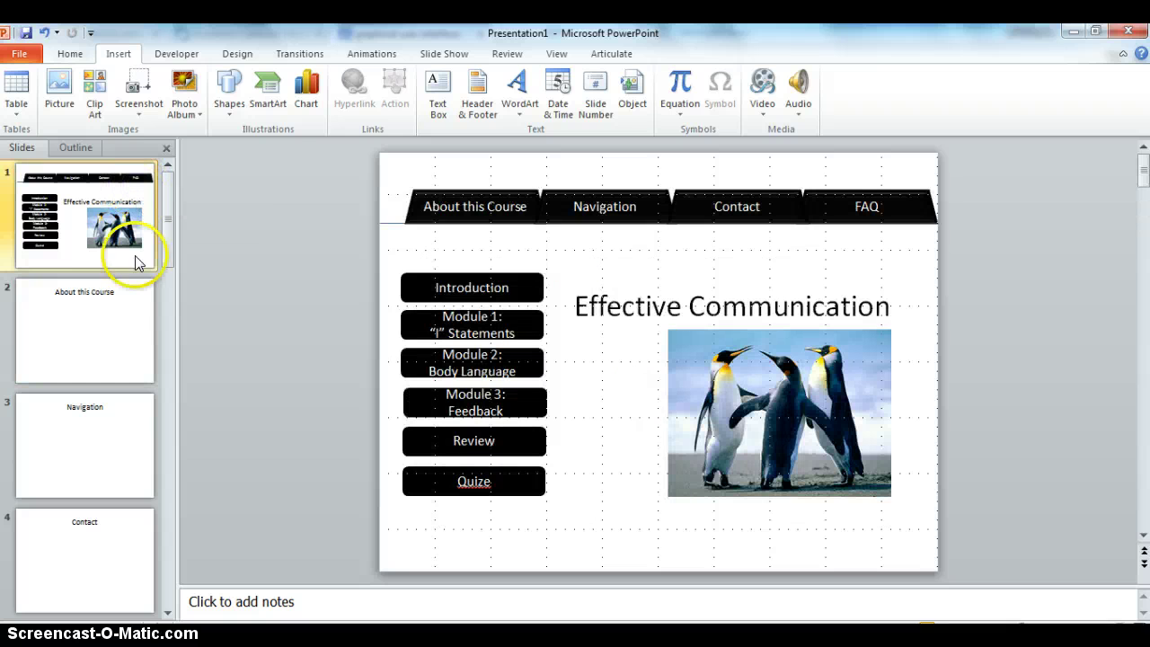
pyautogui.click(416, 288)
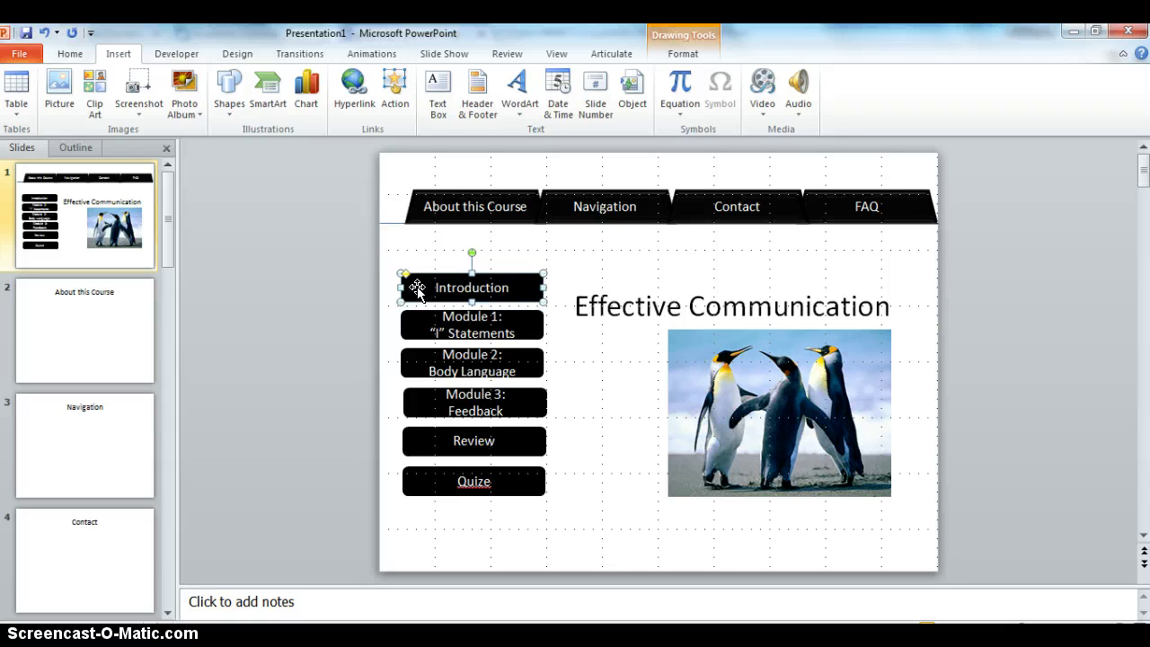
pyautogui.click(415, 285)
pyautogui.click(360, 104)
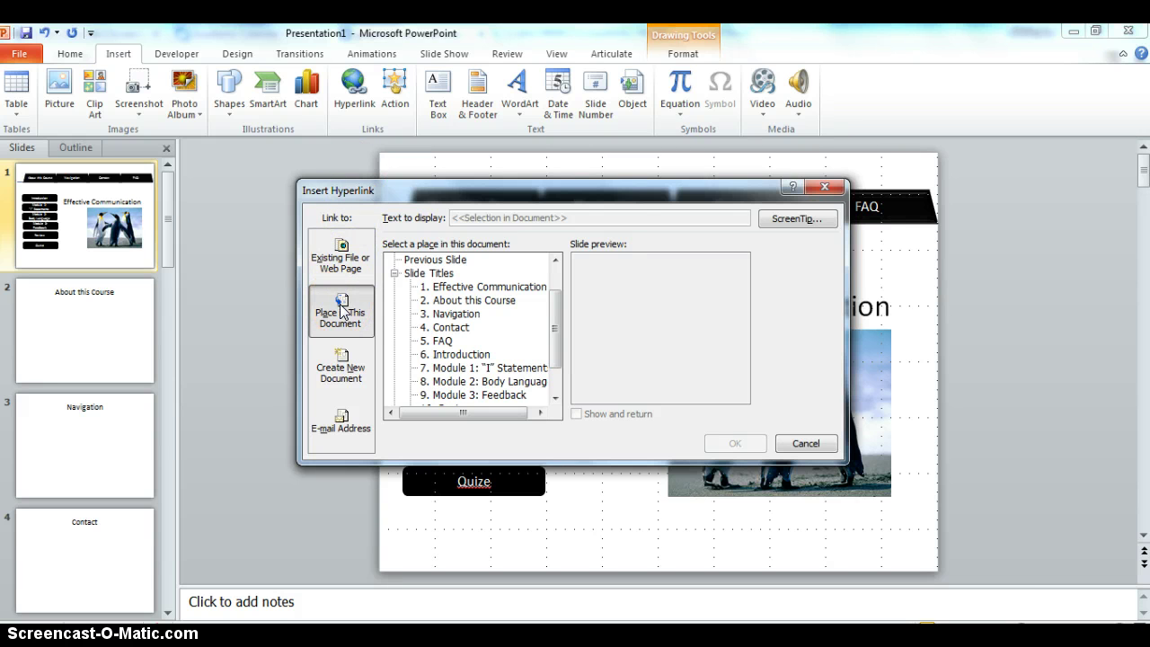
pyautogui.click(482, 356)
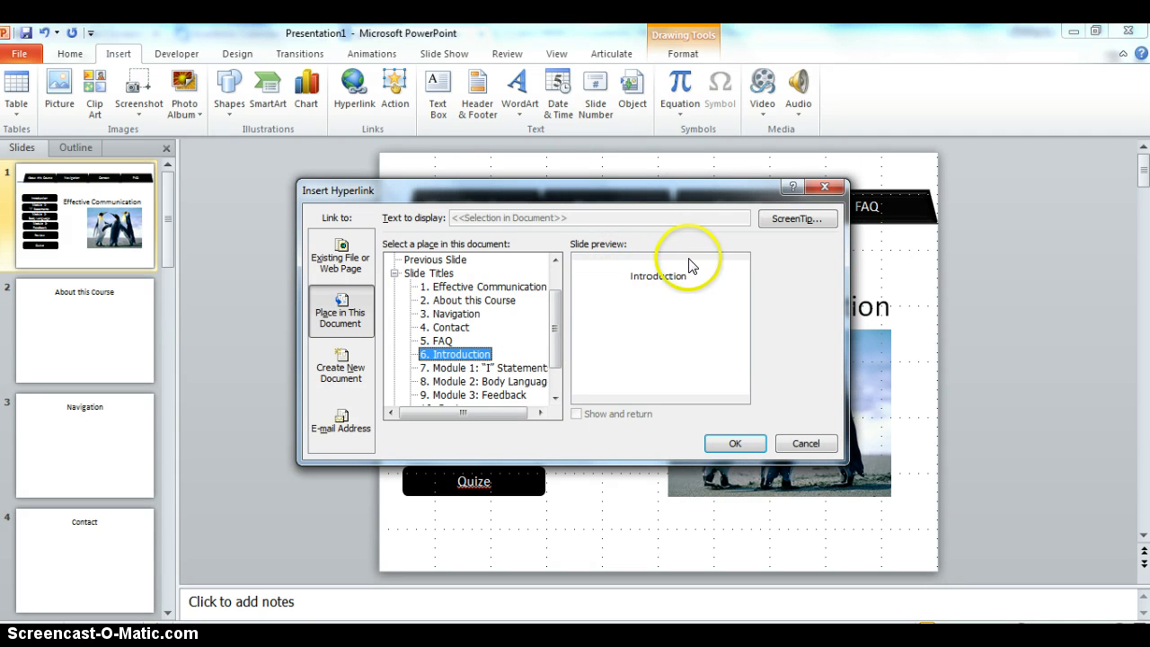
pyautogui.click(735, 444)
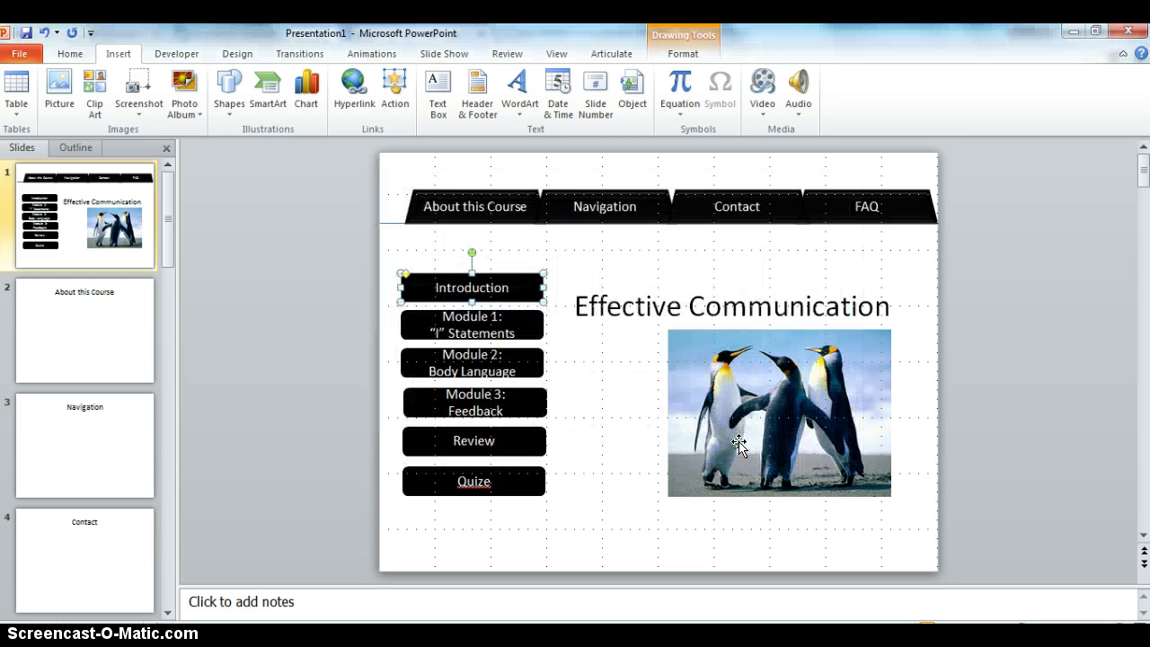
# Step: Test the "Introduction" button's link in the slide show and return to the home slide in the editor
pyautogui.press('F5')
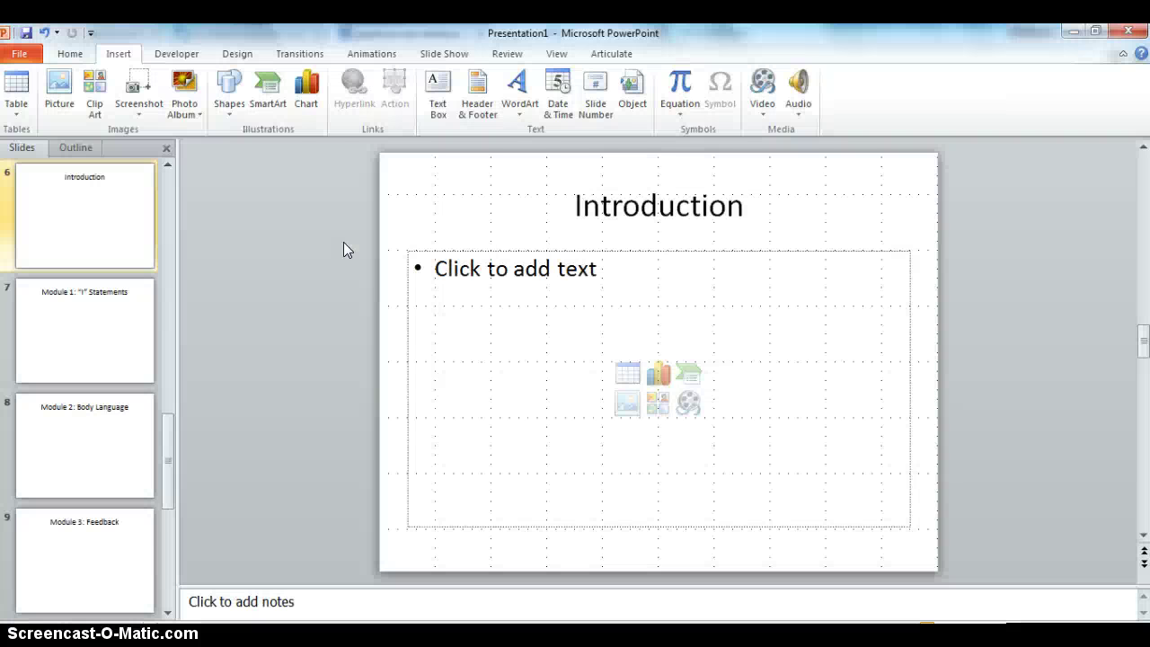
pyautogui.click(167, 165)
pyautogui.click(166, 165)
pyautogui.click(167, 165)
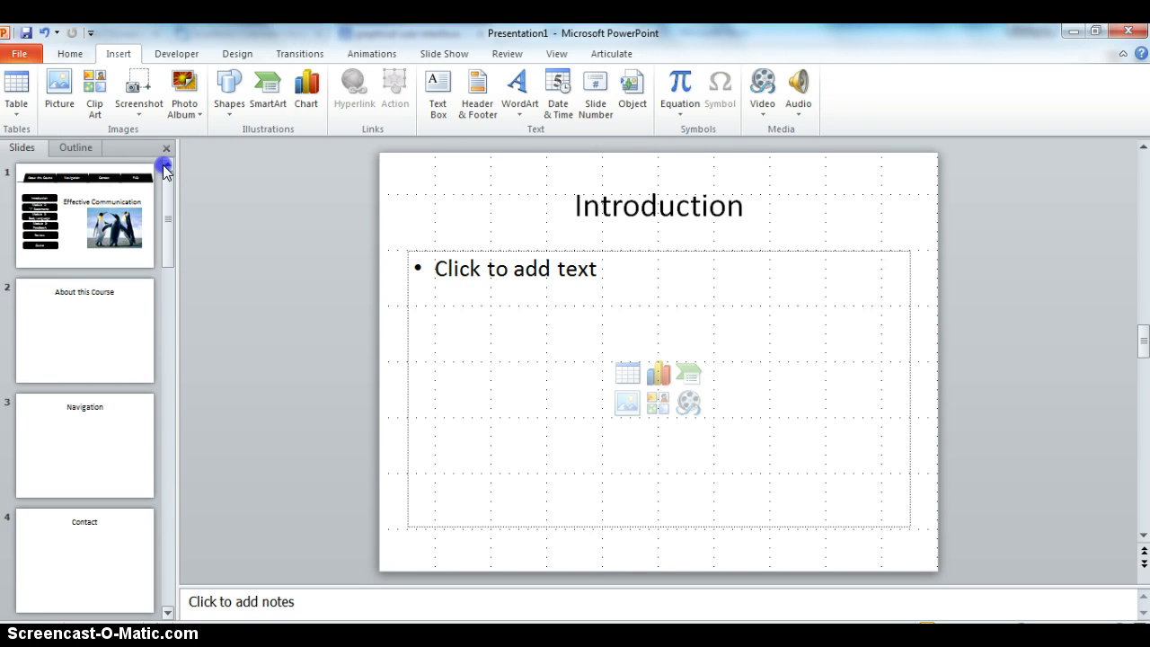
pyautogui.click(59, 181)
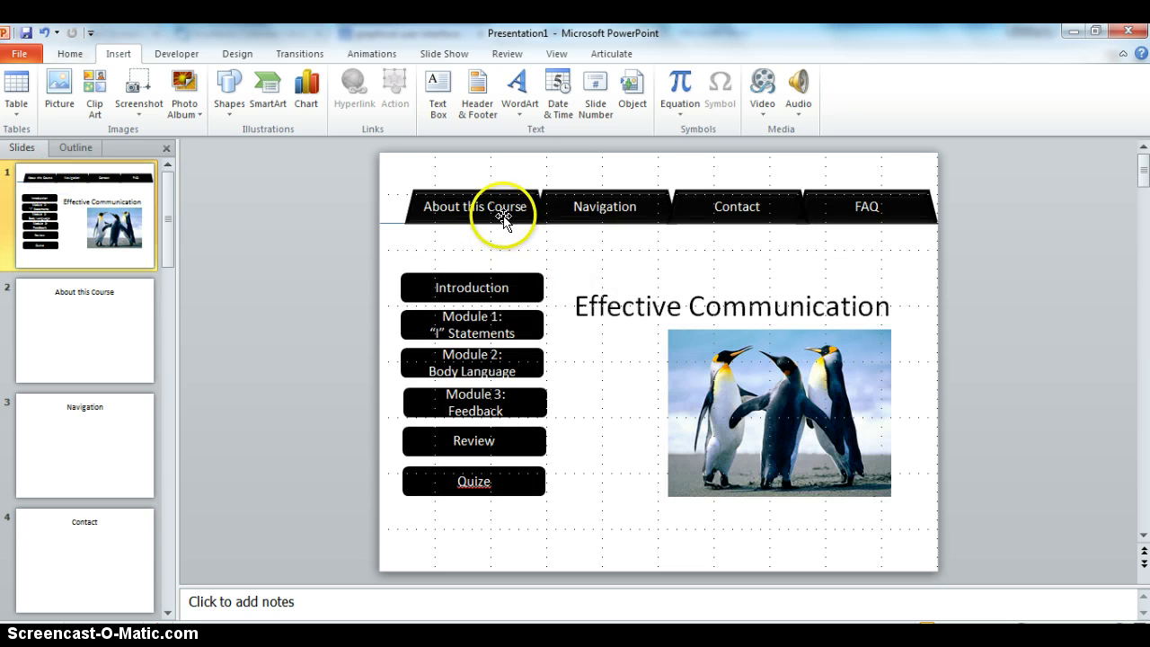